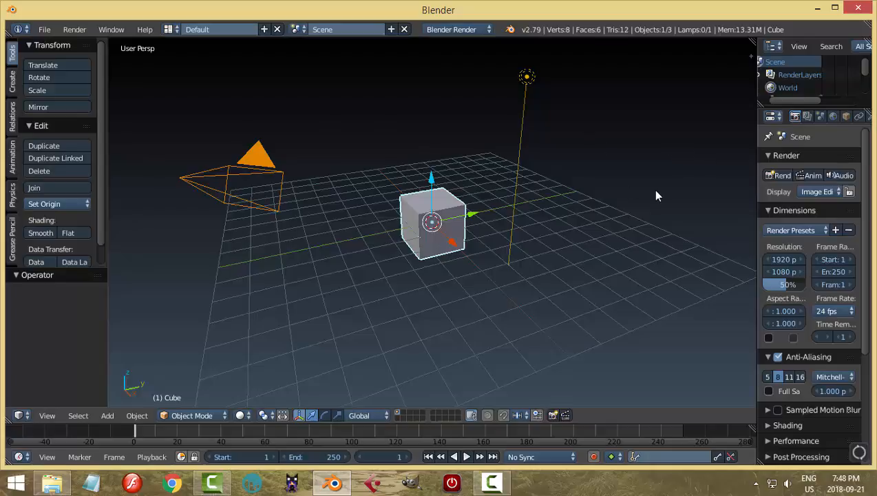
# Apply the Back To Black theme preset in the user preferences.
pyautogui.click(48, 30)
pyautogui.click(83, 173)
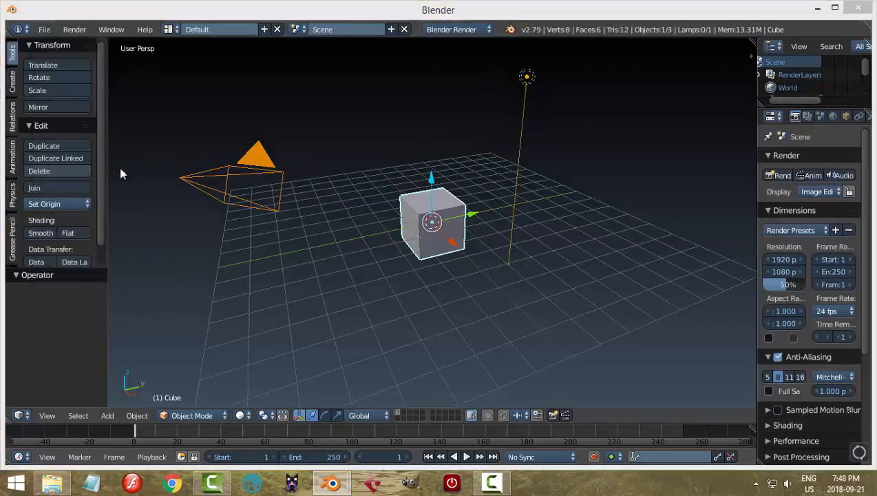
pyautogui.click(328, 47)
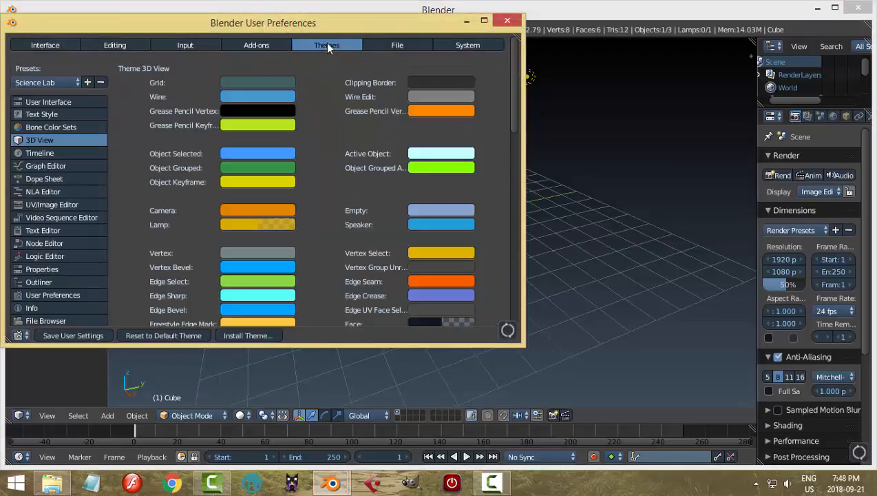
pyautogui.click(30, 82)
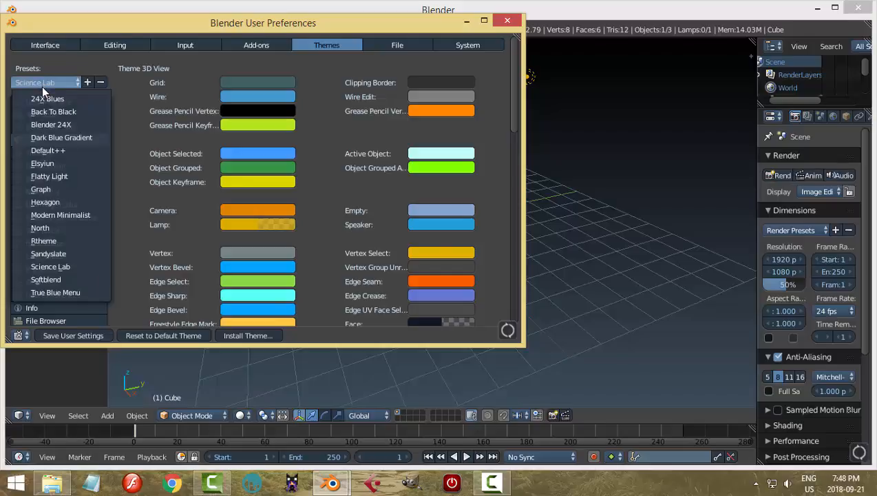
pyautogui.click(55, 111)
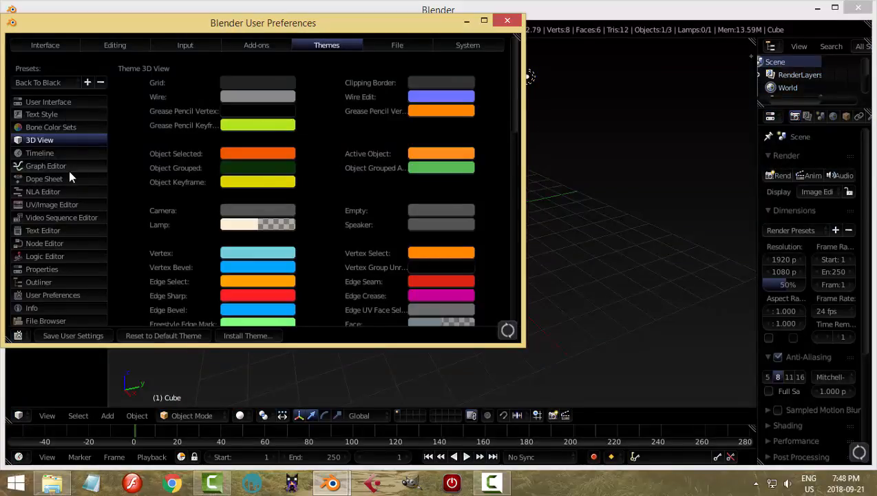
# Restore the Science Lab theme preset and close the user preferences.
pyautogui.click(40, 82)
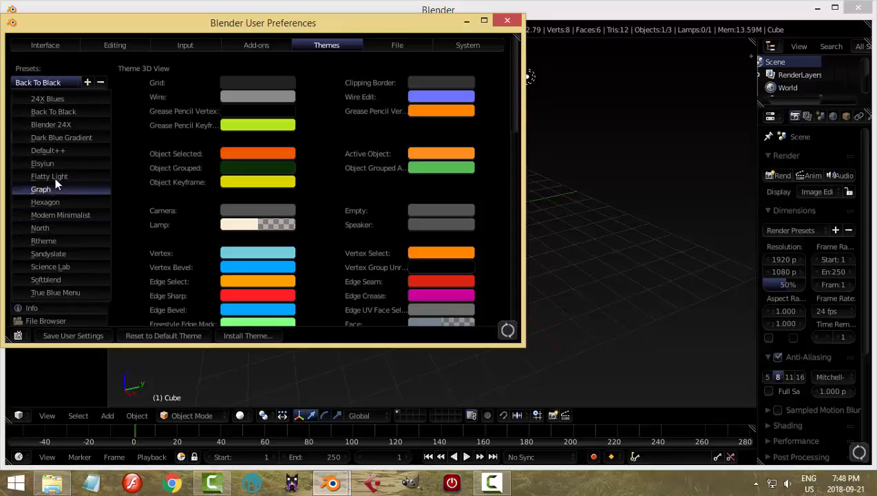
pyautogui.click(55, 267)
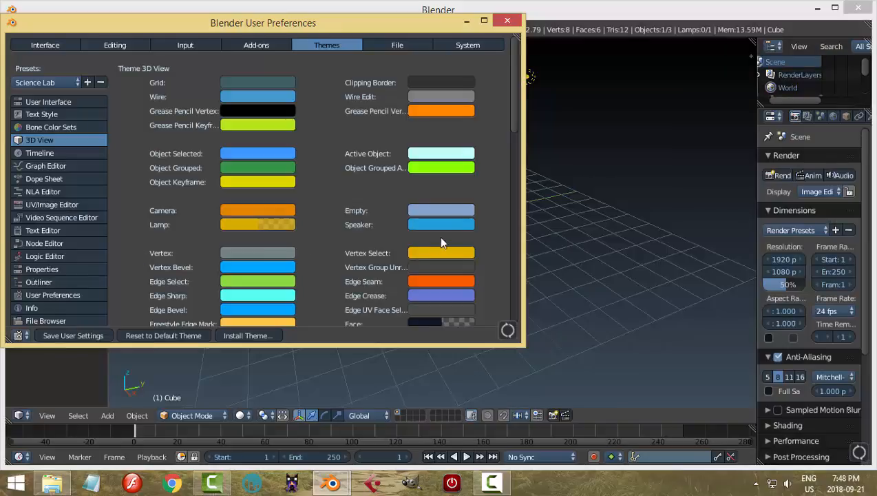
pyautogui.click(507, 21)
# Put the cube in Edit Mode with edge selection and select only its nearest vertical edge.
pyautogui.moveTo(522, 208); pyautogui.dragTo(415, 235, button='middle')
pyautogui.scroll(3, 456, 244)
pyautogui.press('Tab')
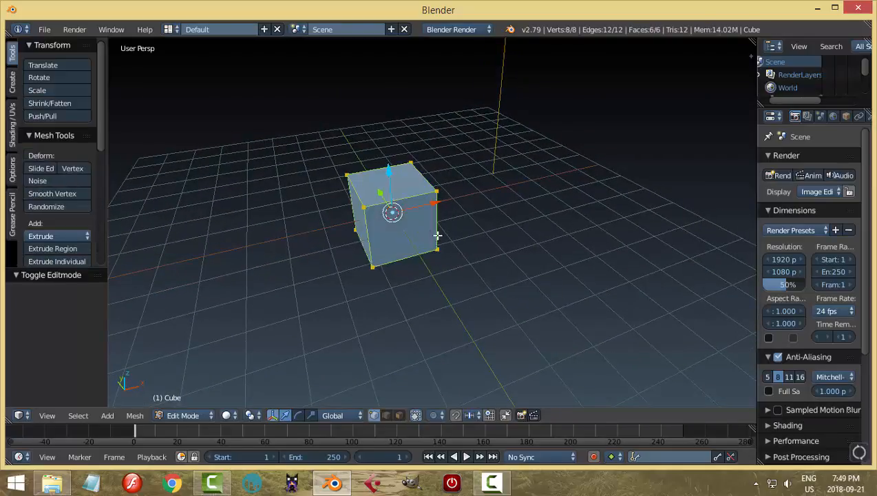
pyautogui.hotkey('ctrl', 'Tab')
pyautogui.click(355, 224)
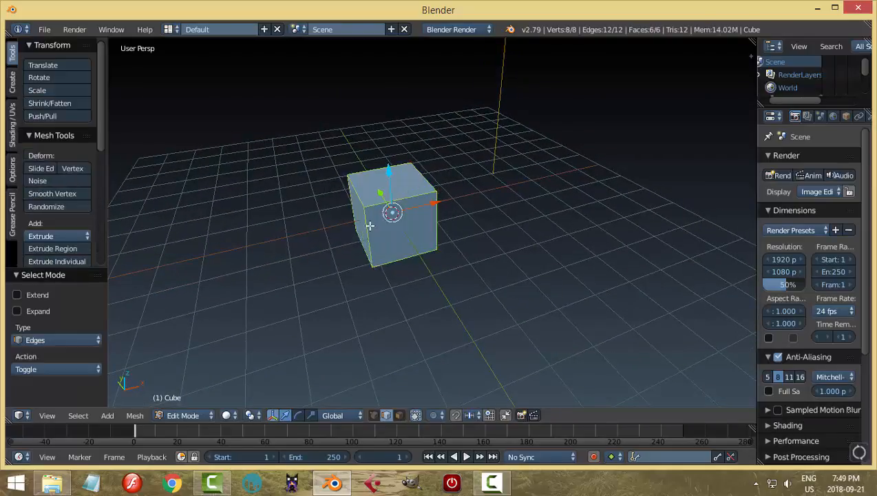
pyautogui.rightClick(368, 234)
pyautogui.moveTo(475, 237); pyautogui.dragTo(462, 224, button='middle')
pyautogui.scroll(1, 515, 235)
pyautogui.scroll(1, 506, 239)
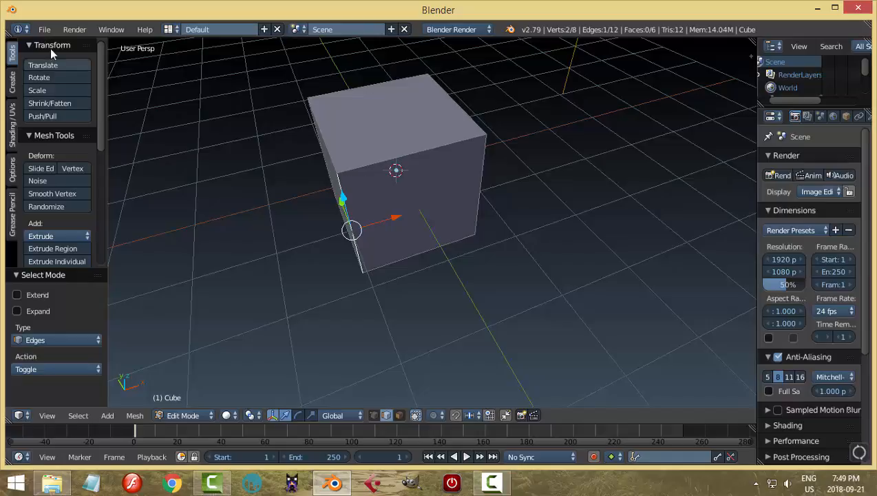
# Open the theme's 3D View colours in the user preferences, with the window moved aside so the cube stays in view.
pyautogui.click(45, 30)
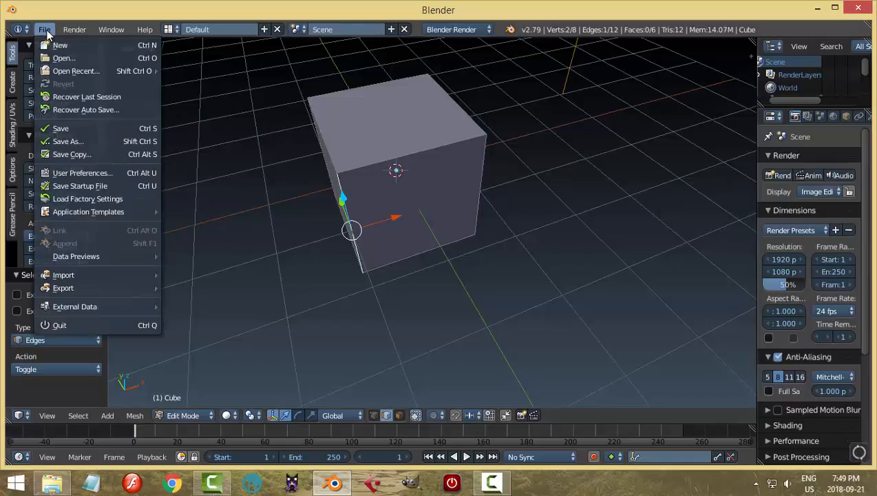
pyautogui.click(93, 174)
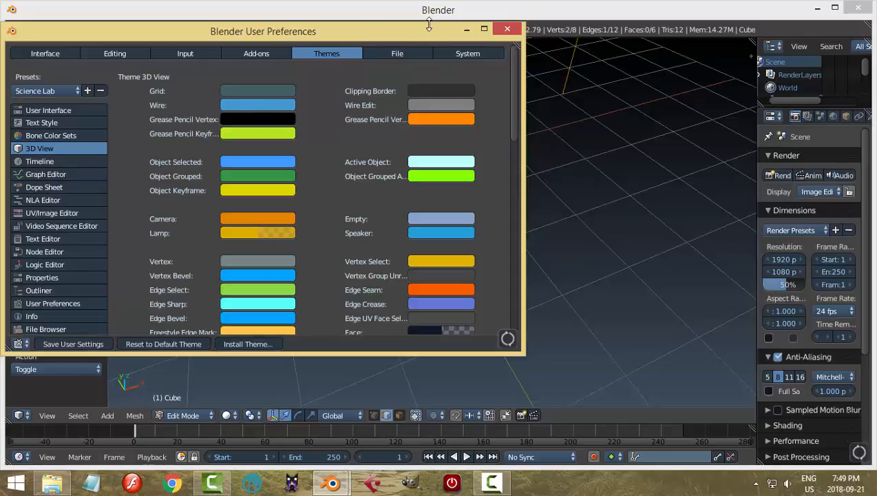
pyautogui.moveTo(427, 34); pyautogui.dragTo(241, 71)
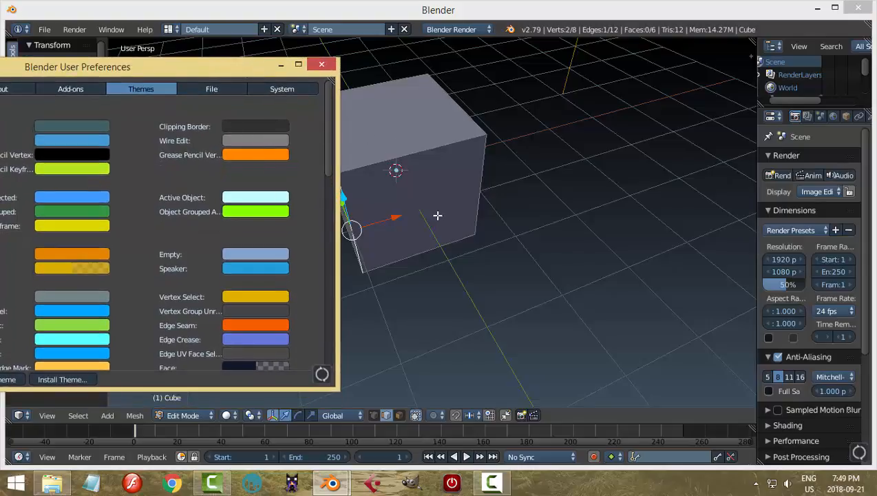
pyautogui.moveTo(436, 215)
pyautogui.mouseDown(button='middle')
pyautogui.moveTo(471, 215)
pyautogui.moveTo(434, 203)
pyautogui.mouseUp(button='middle')
pyautogui.moveTo(507, 208)
pyautogui.mouseDown(button='middle')
pyautogui.moveTo(543, 206)
pyautogui.moveTo(523, 206)
pyautogui.mouseUp(button='middle')
pyautogui.click(33, 29)
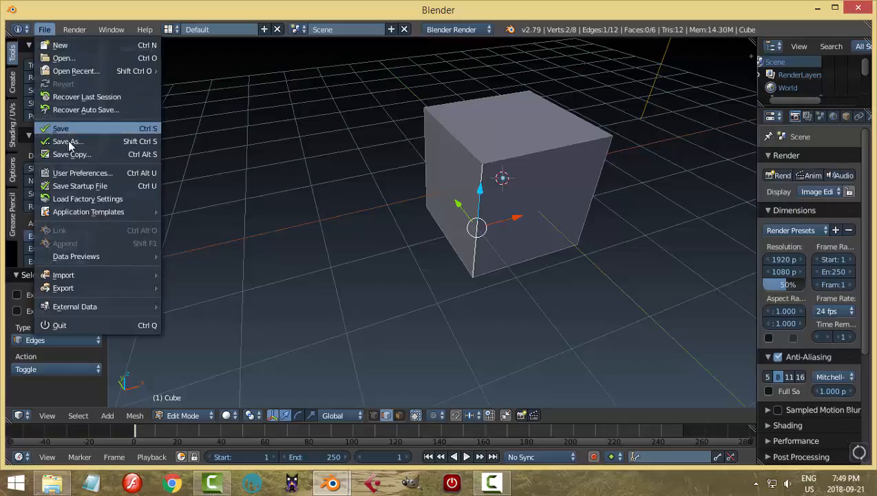
pyautogui.click(80, 170)
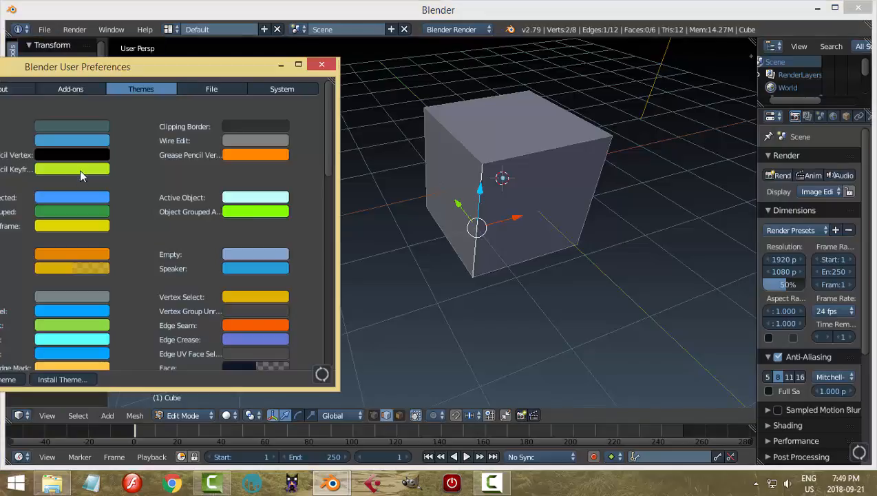
# Set the Wire Edit theme colour to orange by sampling the Edge Seam swatch with the eyedropper.
pyautogui.click(251, 140)
pyautogui.click(264, 140)
pyautogui.click(278, 285)
pyautogui.click(269, 323)
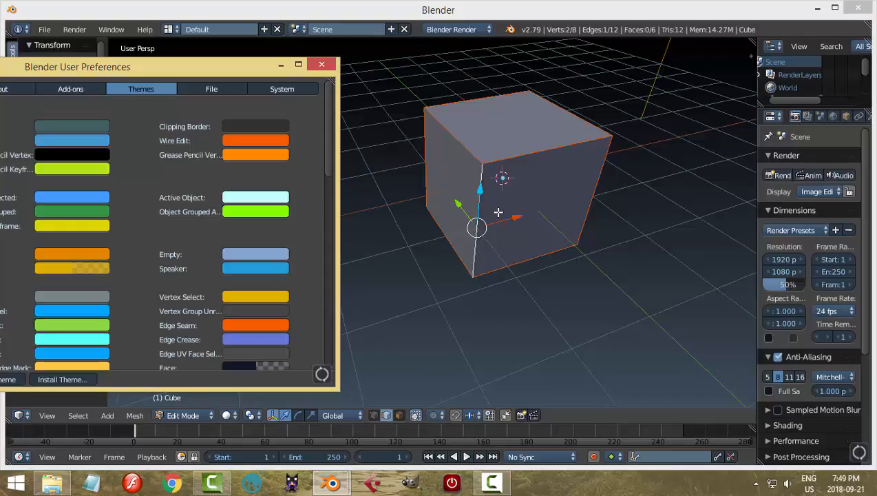
# Set the Wire Edit theme colour to grey by sampling the Vertex swatch with the eyedropper, and close the preferences.
pyautogui.click(249, 142)
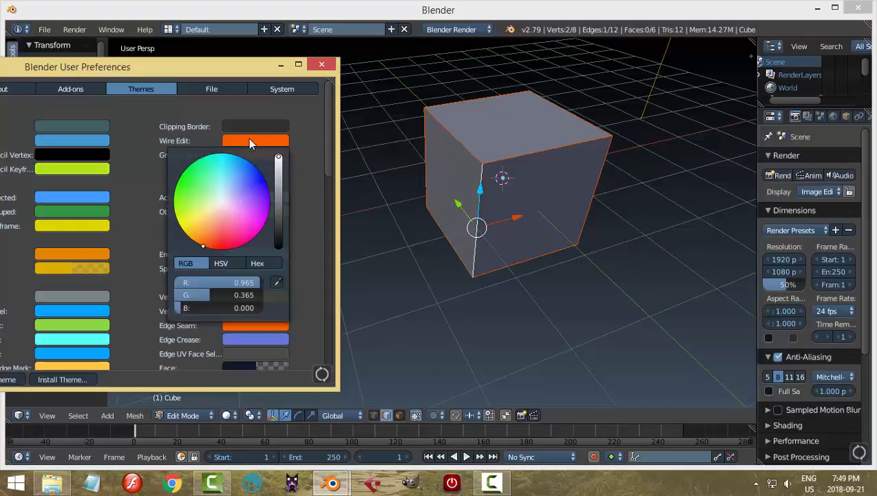
pyautogui.click(276, 283)
pyautogui.click(91, 293)
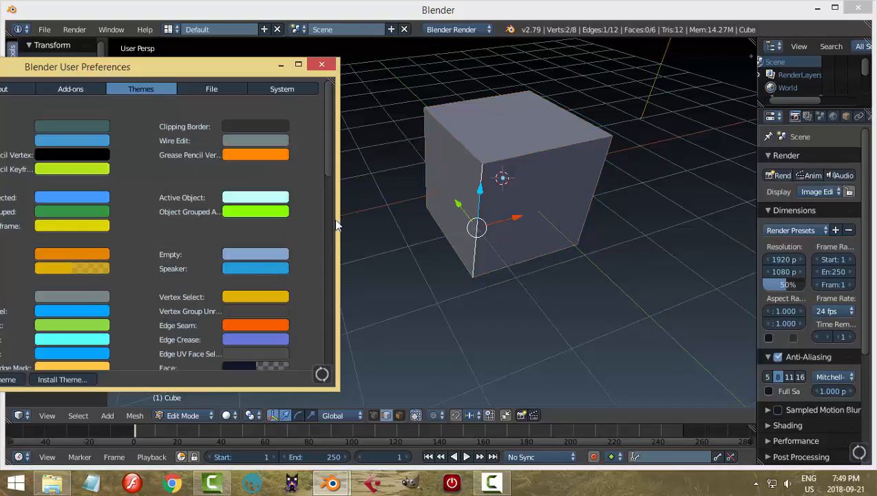
pyautogui.click(321, 64)
# Deselect the selected edge so that nothing on the cube's mesh is selected.
pyautogui.scroll(-1, 515, 168)
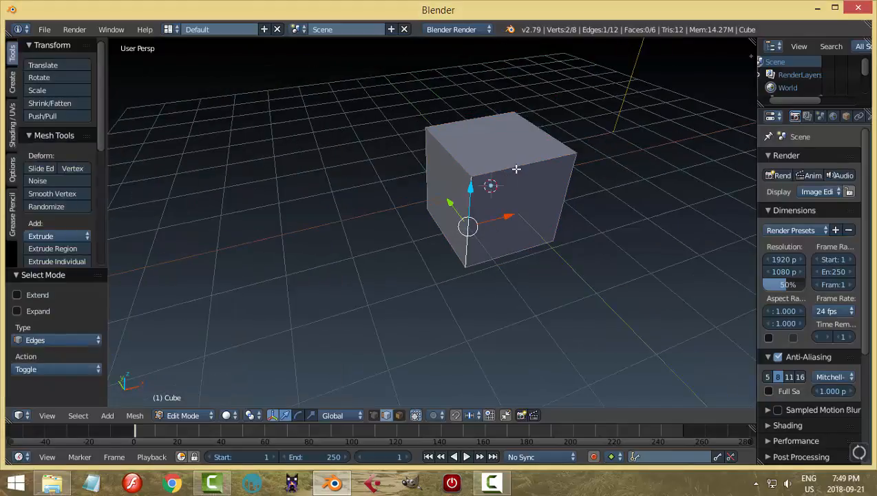
pyautogui.moveTo(537, 189); pyautogui.dragTo(496, 182, button='middle')
pyautogui.press('a')
# Review the 3D View theme colours in the user preferences and close the window.
pyautogui.click(45, 28)
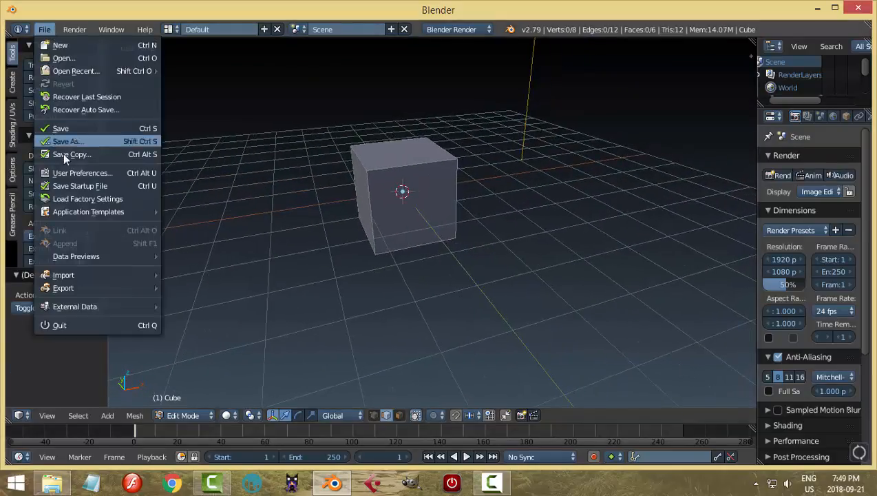
pyautogui.click(76, 173)
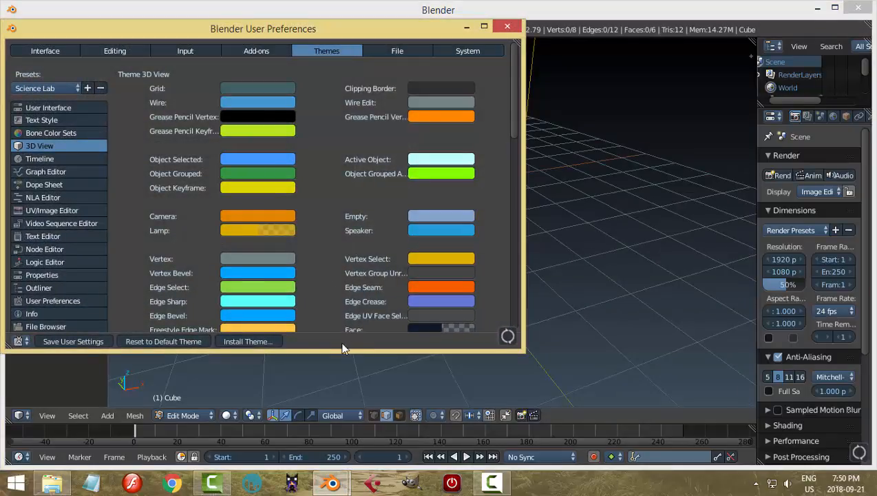
pyautogui.click(507, 27)
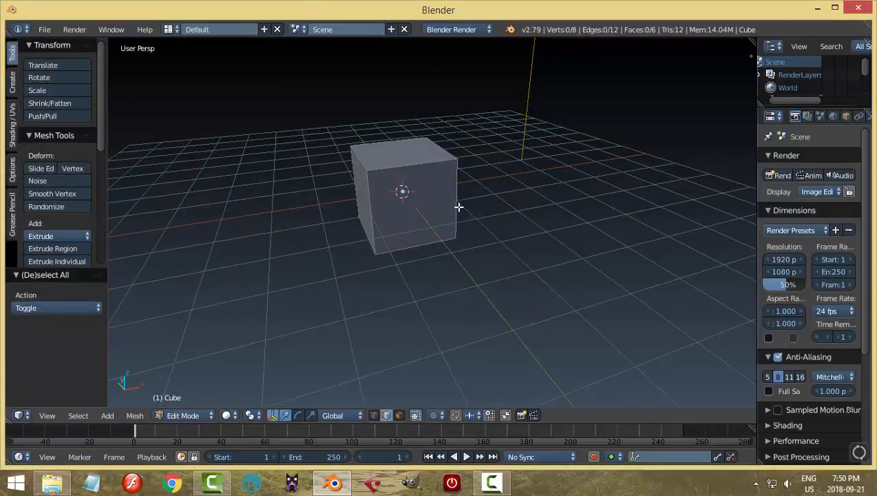
# Return the cube to Object Mode, duplicate it and move the copy 3.492 units along the X axis.
pyautogui.press('Tab')
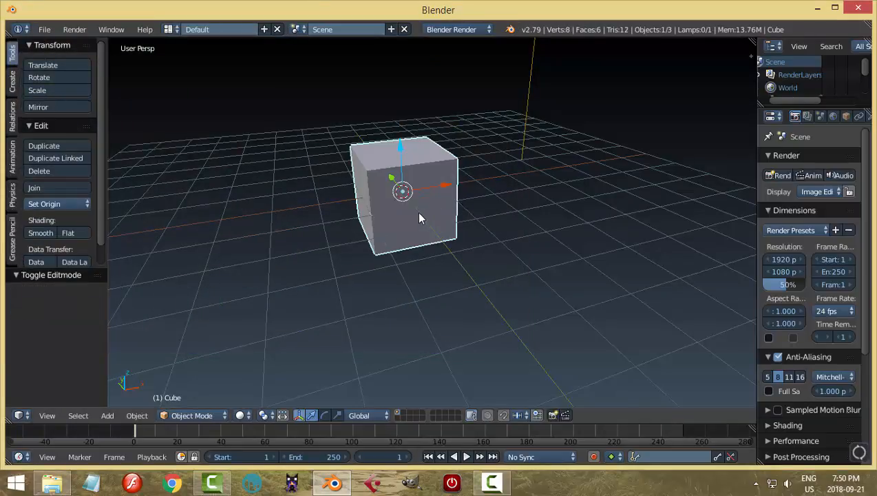
pyautogui.hotkey('shift', 'd')
pyautogui.rightClick(420, 219)
pyautogui.moveTo(448, 185); pyautogui.dragTo(571, 171)
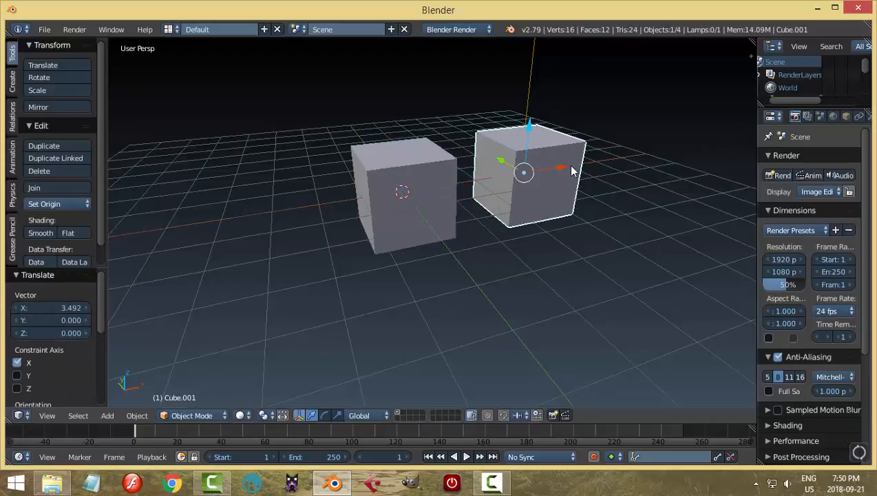
# Select both cubes, with the original as the active object, and raise them 1 unit along the Z axis.
pyautogui.moveTo(621, 219); pyautogui.dragTo(427, 222, button='middle')
pyautogui.rightClick(338, 165)
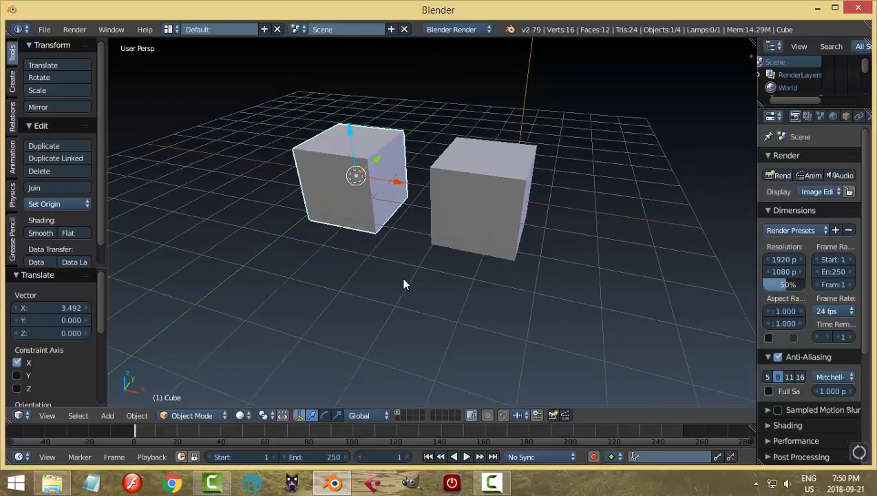
pyautogui.rightClick(462, 215)
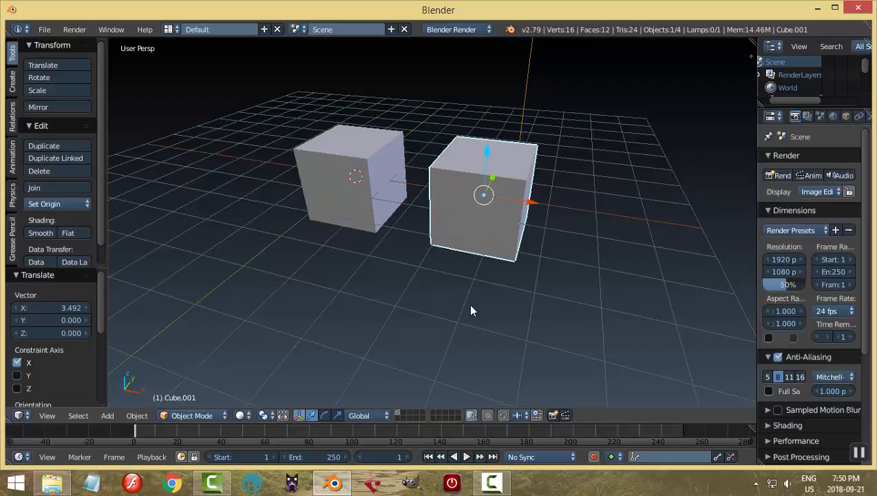
pyautogui.keyDown('shift'); pyautogui.rightClick(386, 162); pyautogui.keyUp('shift')
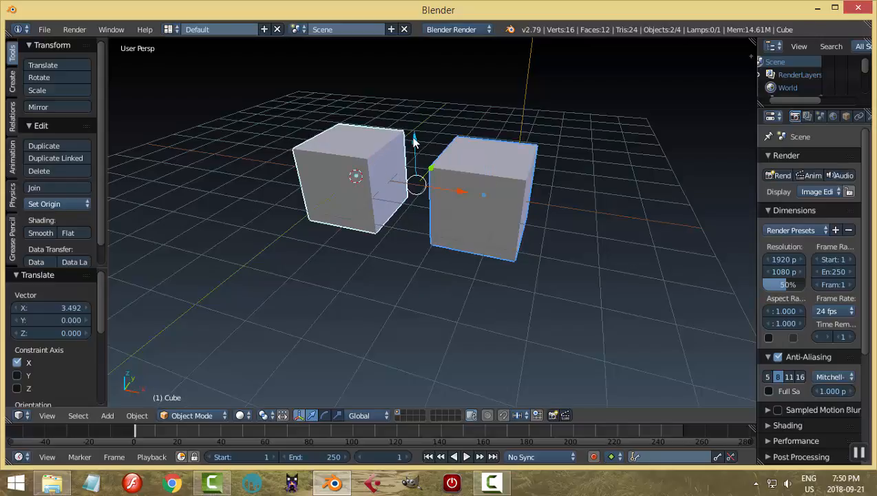
pyautogui.moveTo(412, 138); pyautogui.dragTo(422, 99)
pyautogui.moveTo(491, 167); pyautogui.dragTo(486, 246, button='middle')
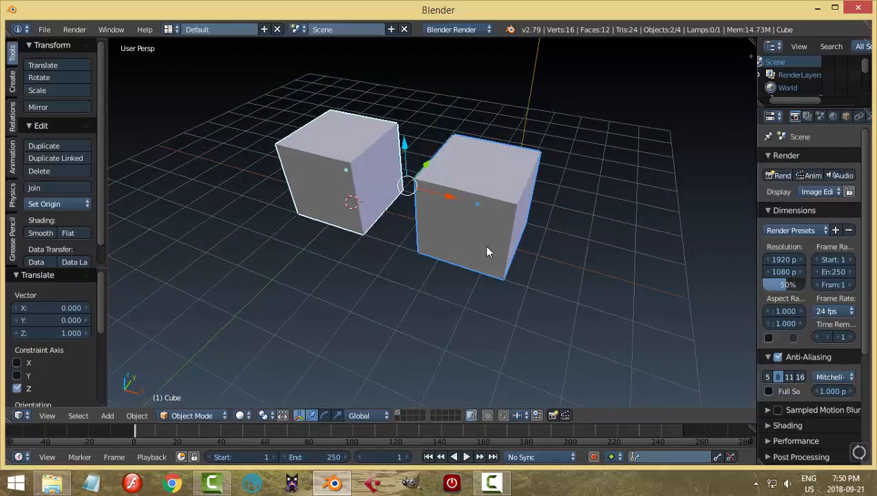
# Check the Select With mouse option in the Input section of the user preferences.
pyautogui.click(44, 29)
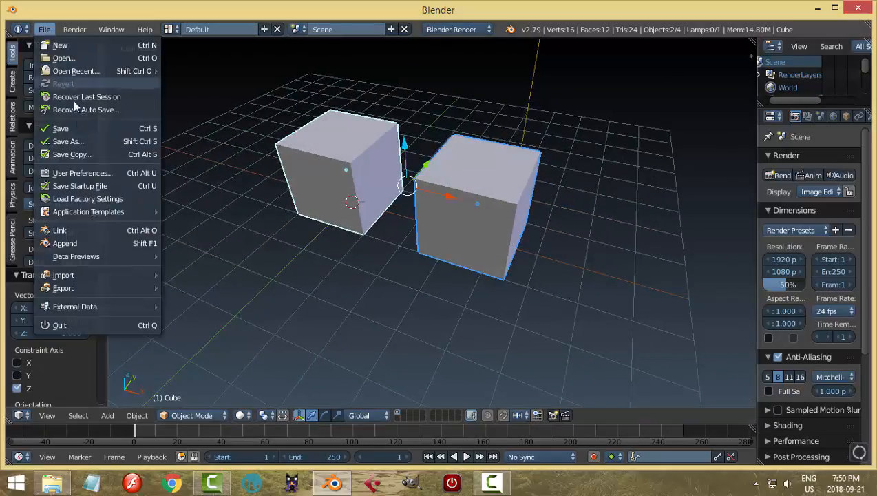
pyautogui.click(82, 172)
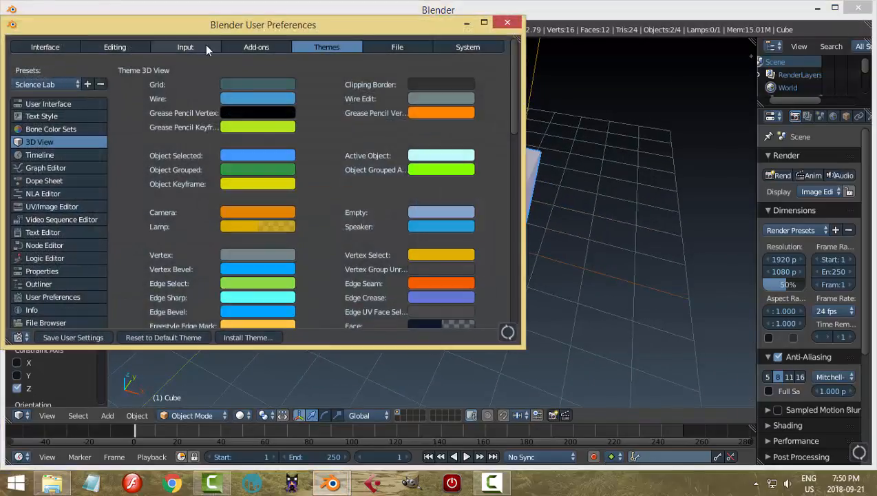
pyautogui.click(201, 47)
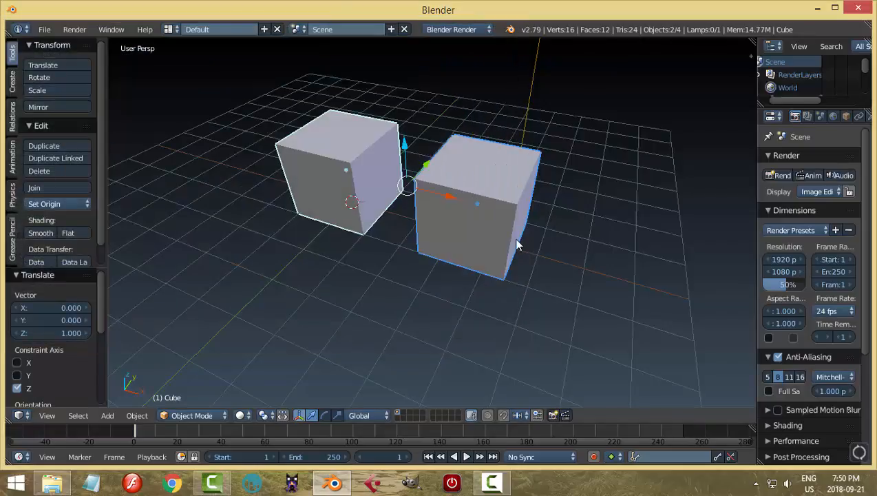
# Clear the selection of both cubes and select only the duplicated cube.
pyautogui.press('a')
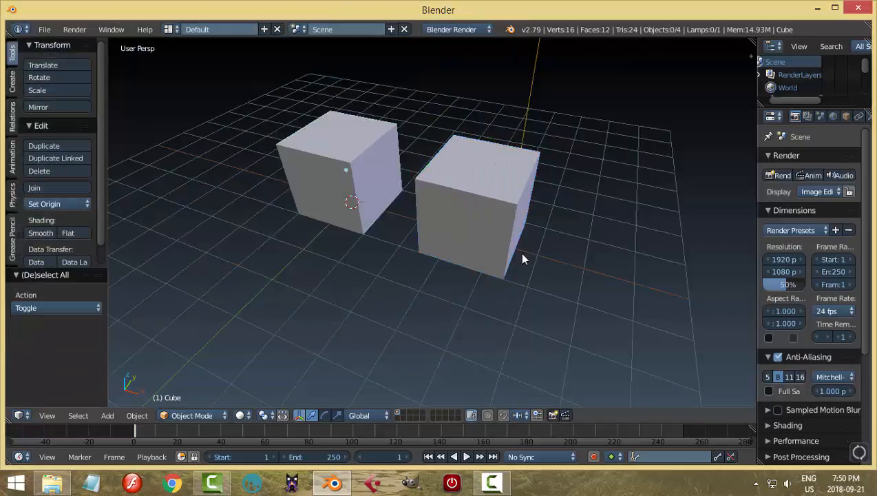
pyautogui.moveTo(519, 252); pyautogui.dragTo(499, 232, button='middle')
pyautogui.click(473, 218)
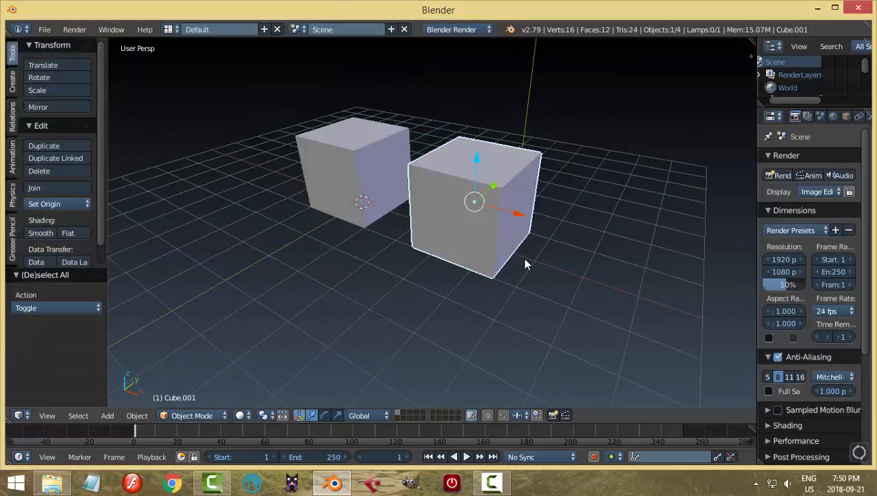
# Switch the duplicated cube into Edit Mode and back to Object Mode, twice in a row.
pyautogui.click(183, 415)
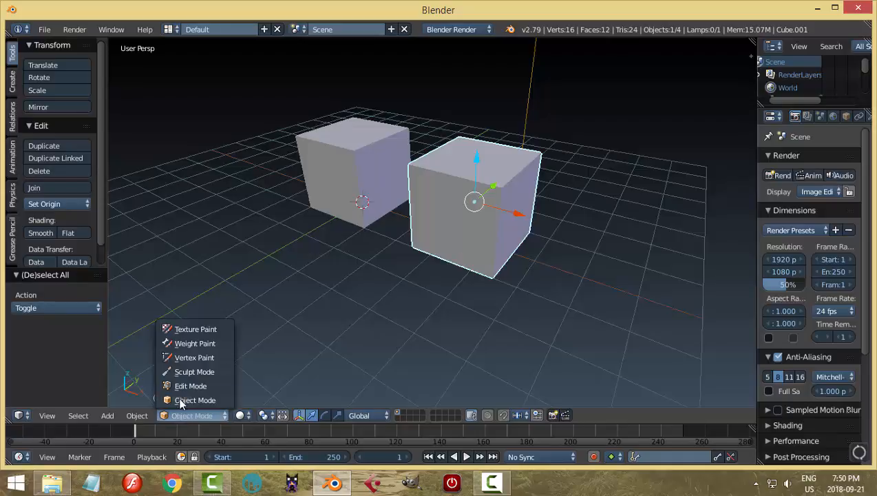
pyautogui.click(190, 386)
pyautogui.click(183, 415)
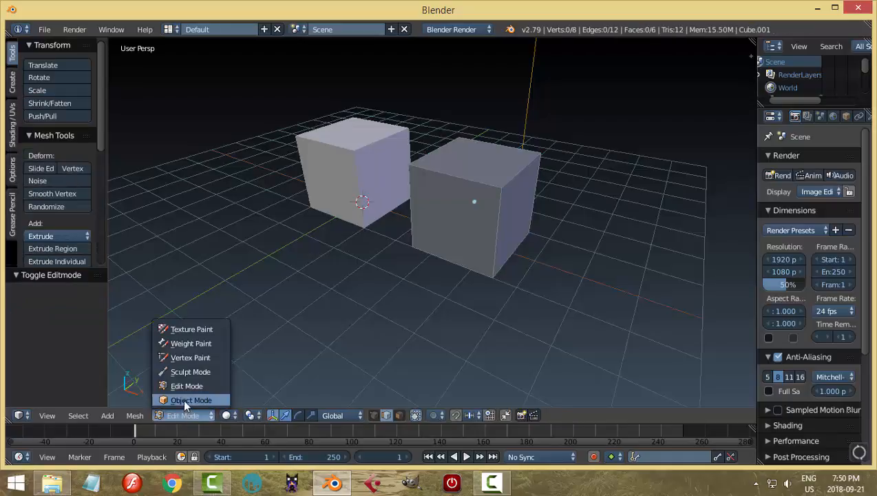
pyautogui.click(185, 400)
pyautogui.press('Tab')
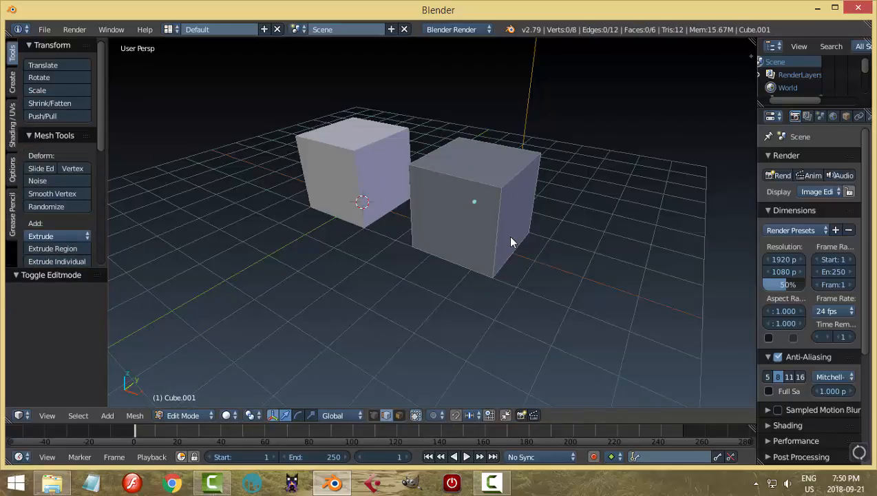
pyautogui.press('Tab')
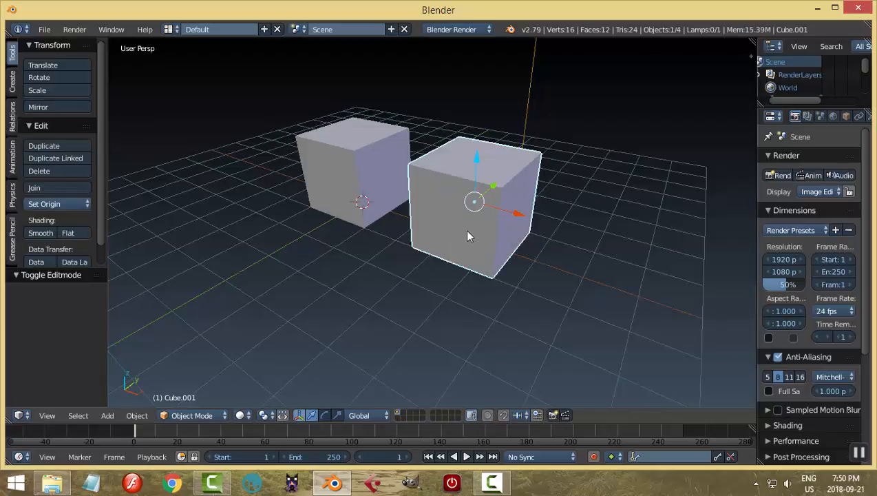
# Find the pie menu add-ons in the user preferences, enable Pie Menu: UI Pie Menu Official and close the preferences.
pyautogui.click(45, 30)
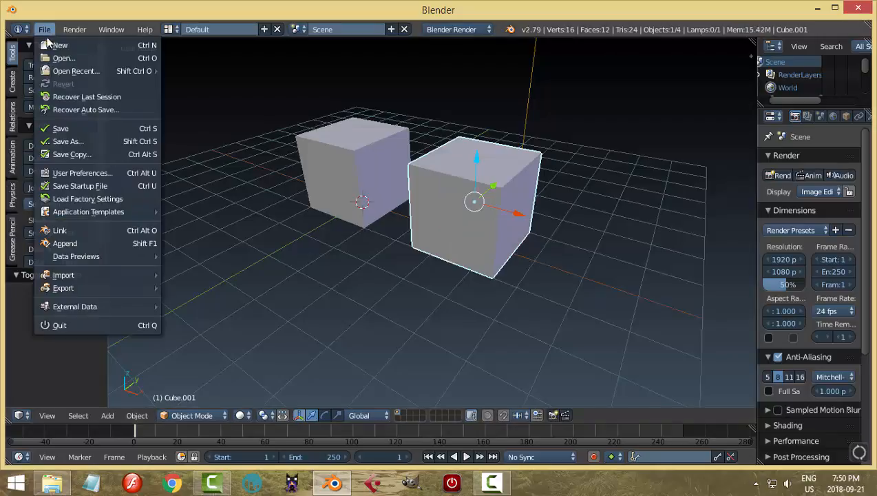
pyautogui.click(79, 173)
pyautogui.click(278, 51)
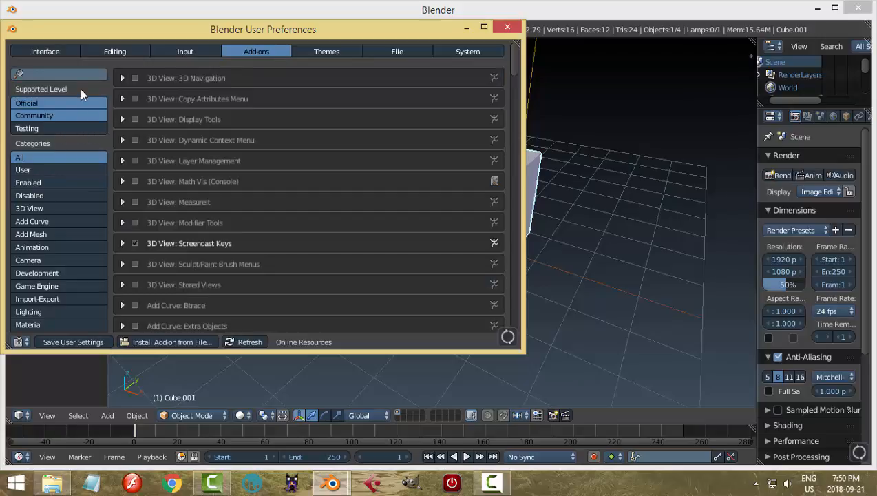
pyautogui.click(70, 73)
pyautogui.write('pie')
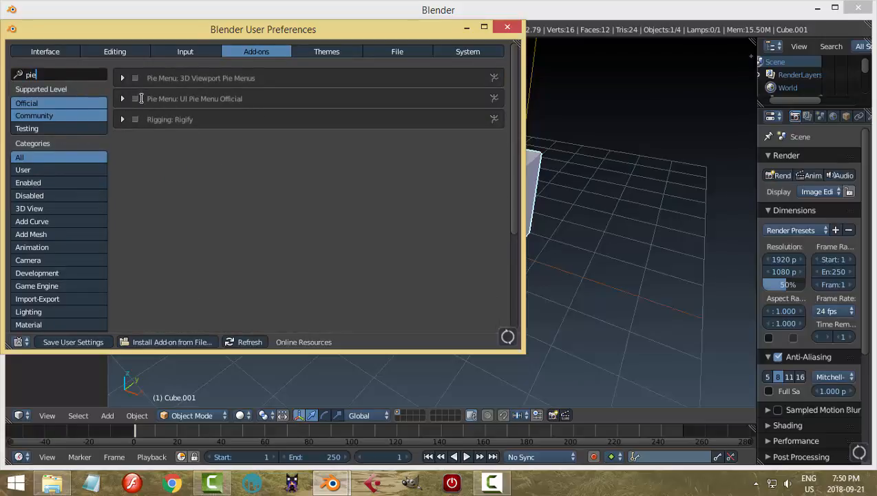
pyautogui.click(137, 98)
pyautogui.click(135, 99)
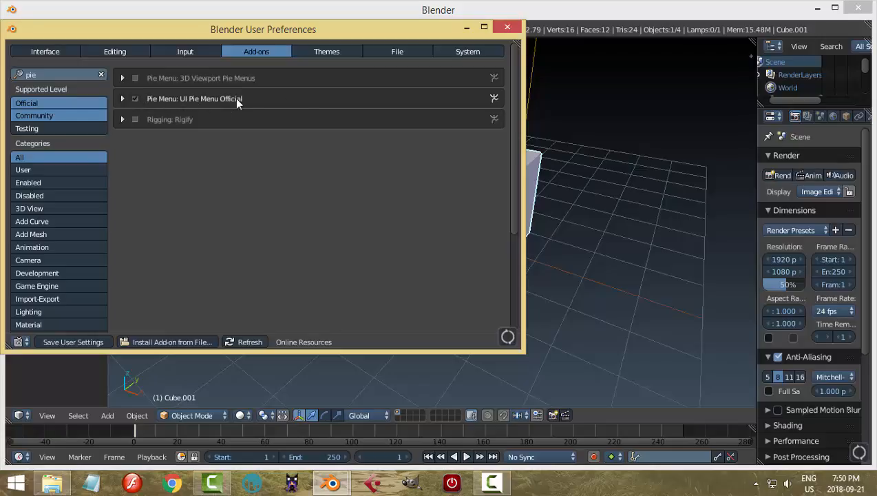
pyautogui.click(507, 26)
# Use the mode pie to switch the duplicated cube between Edit Mode and Object Mode twice, ending in Object Mode.
pyautogui.press('Tab')
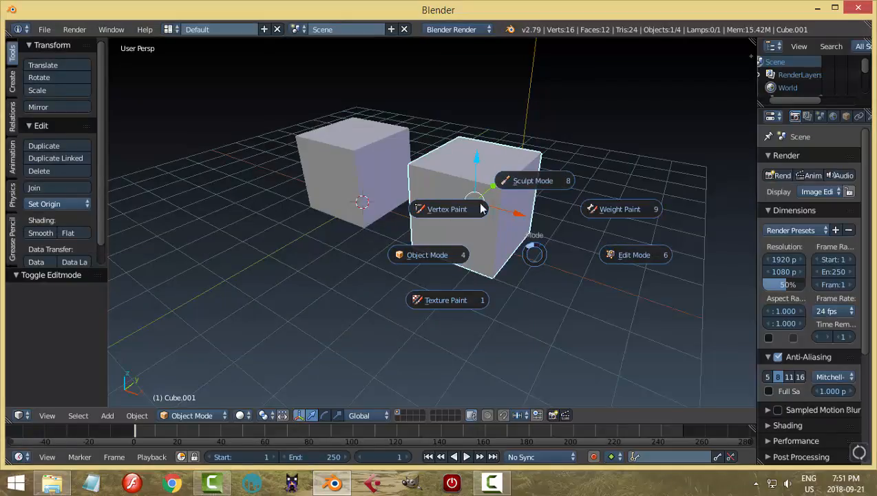
pyautogui.click(609, 256)
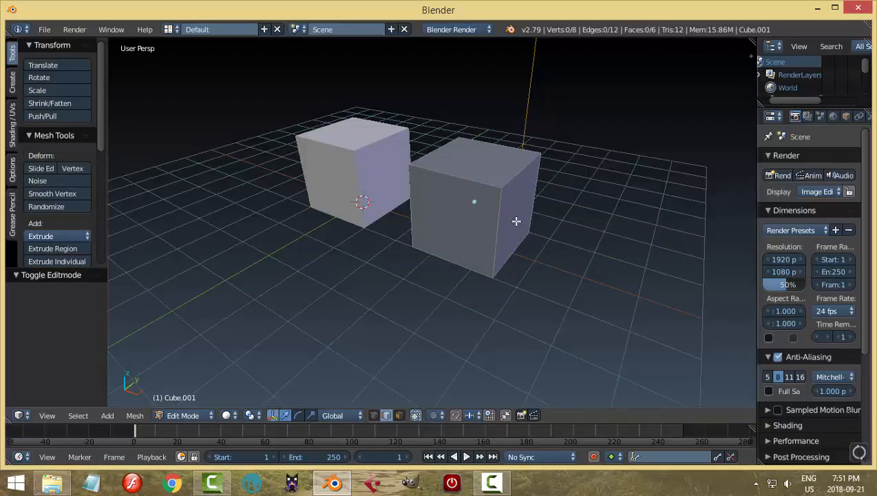
pyautogui.moveTo(536, 268)
pyautogui.mouseDown(button='middle')
pyautogui.moveTo(509, 269)
pyautogui.moveTo(480, 335)
pyautogui.moveTo(525, 271)
pyautogui.moveTo(525, 286)
pyautogui.moveTo(531, 276)
pyautogui.moveTo(519, 272)
pyautogui.mouseUp(button='middle')
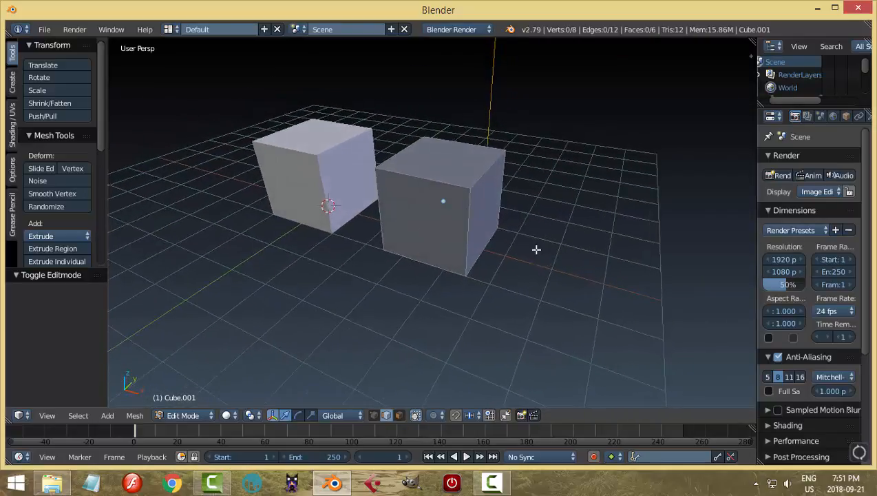
pyautogui.press('Tab')
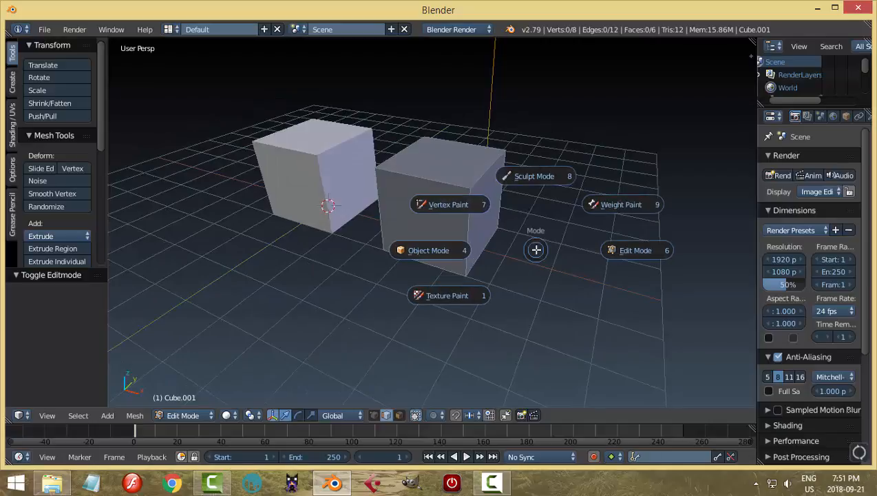
pyautogui.click(449, 250)
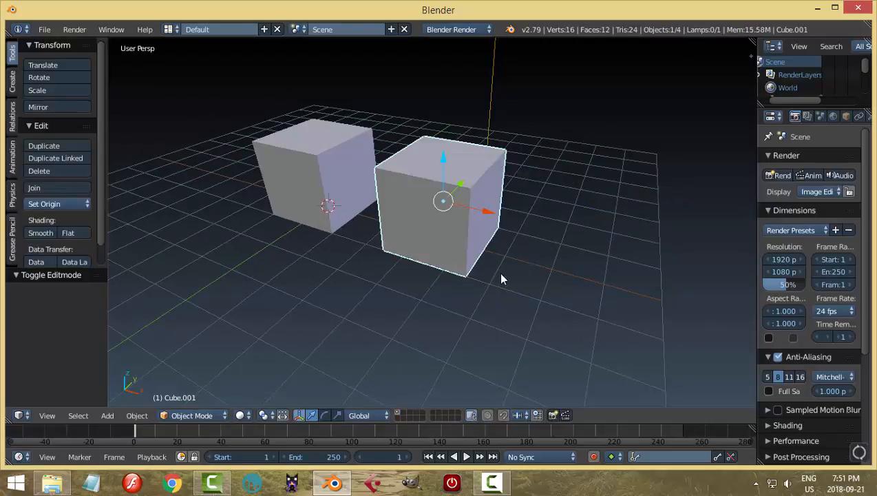
pyautogui.press('Tab')
pyautogui.click(580, 270)
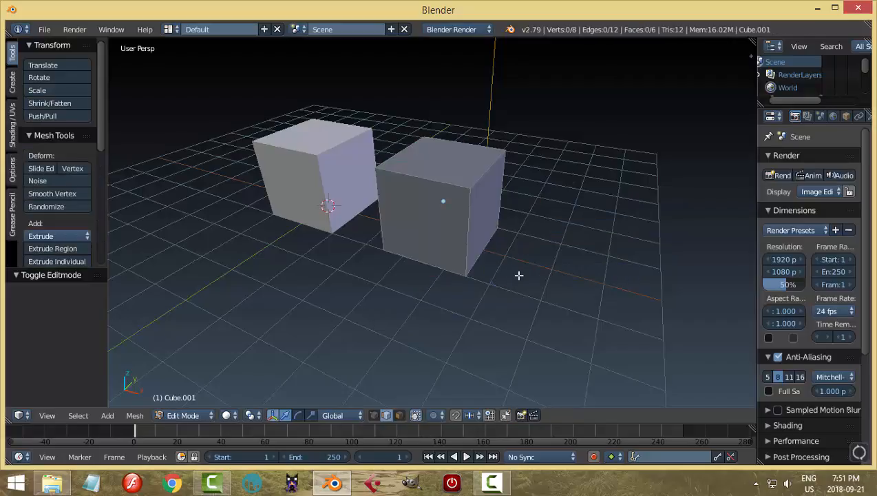
pyautogui.press('Tab')
pyautogui.click(579, 275)
pyautogui.press('Tab')
pyautogui.click(420, 264)
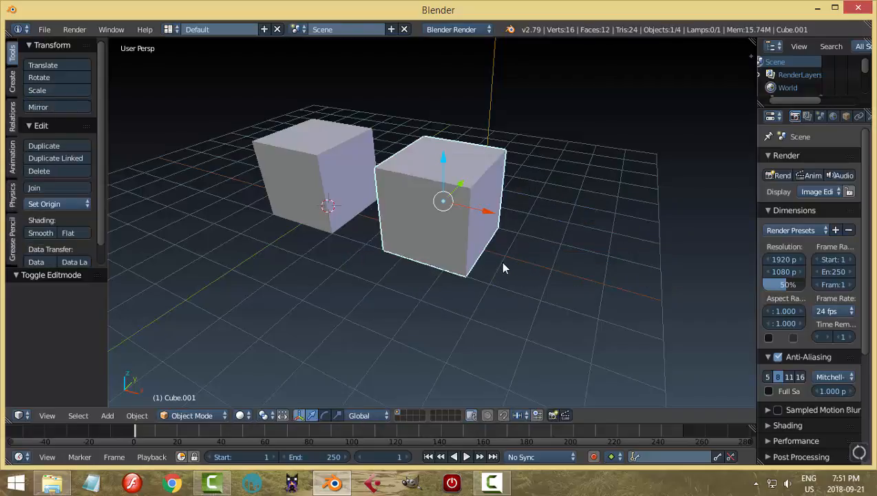
# Disable the Pie Menu: UI Pie Menu Official add-on in the user preferences and close them.
pyautogui.click(44, 29)
pyautogui.click(101, 178)
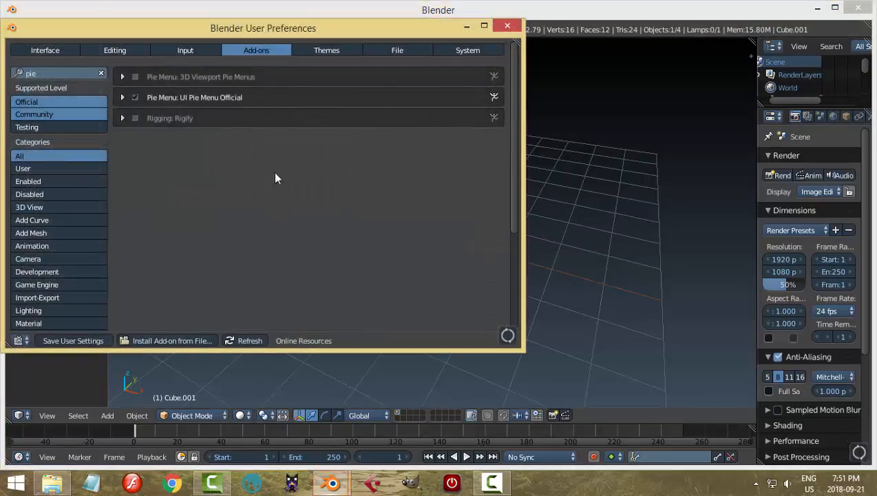
pyautogui.click(135, 97)
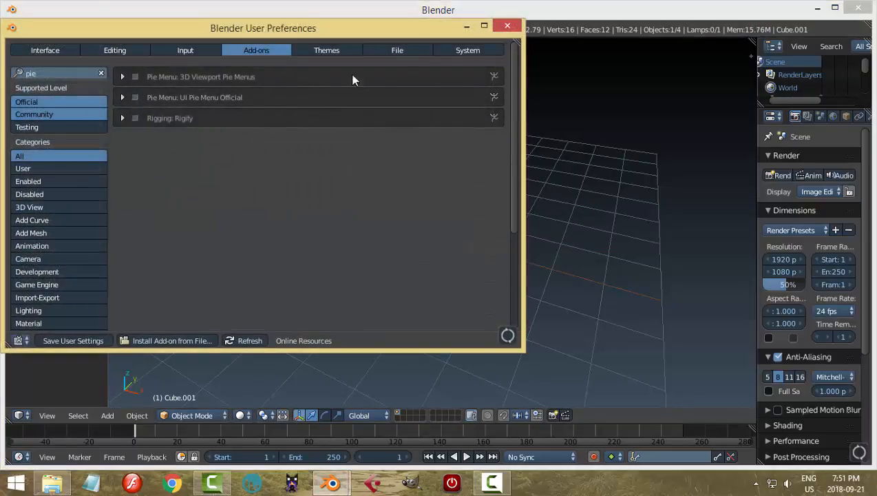
pyautogui.click(507, 31)
# Toggle the duplicated cube directly into Edit Mode and back to Object Mode.
pyautogui.press('Tab')
pyautogui.moveTo(525, 212); pyautogui.dragTo(451, 208, button='middle')
pyautogui.press('Tab')
# Scale the duplicated cube down to about 0.434 and move it about -3.75 along the X axis into the original cube.
pyautogui.press('a')
pyautogui.rightClick(451, 209)
pyautogui.press('s')
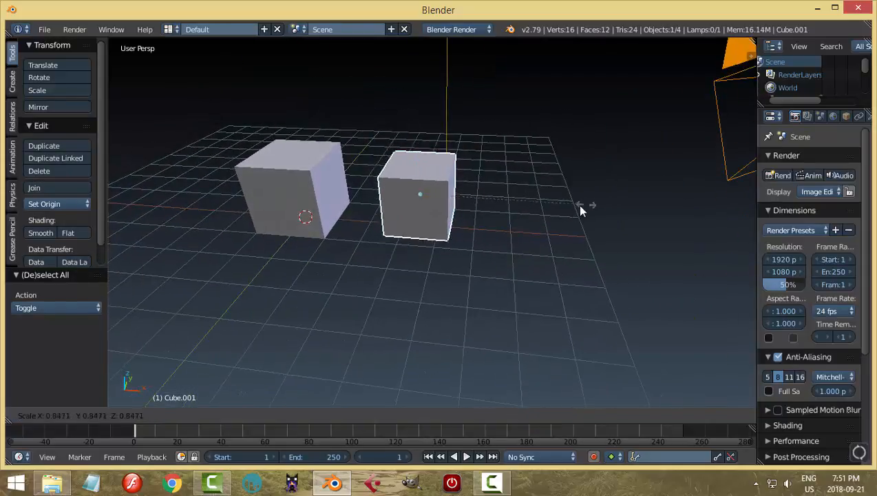
pyautogui.click(504, 215)
pyautogui.press('g')
pyautogui.press('x')
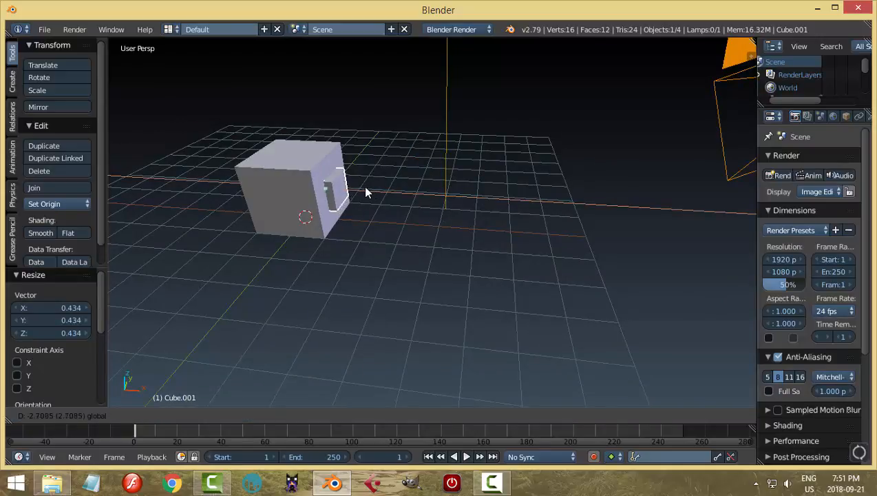
pyautogui.click(345, 192)
# Hide the original cube, then select the small duplicated cube and scale it up by about 1.502.
pyautogui.rightClick(319, 155)
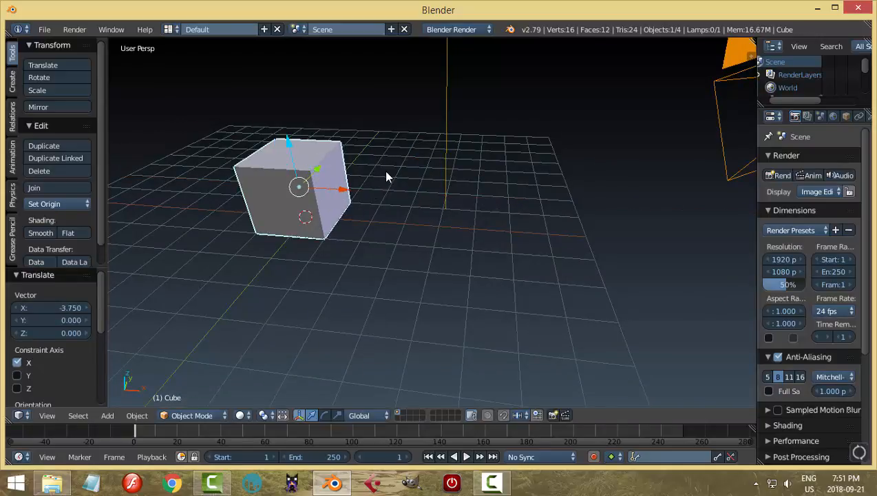
pyautogui.press('h')
pyautogui.scroll(1, 370, 204)
pyautogui.rightClick(306, 205)
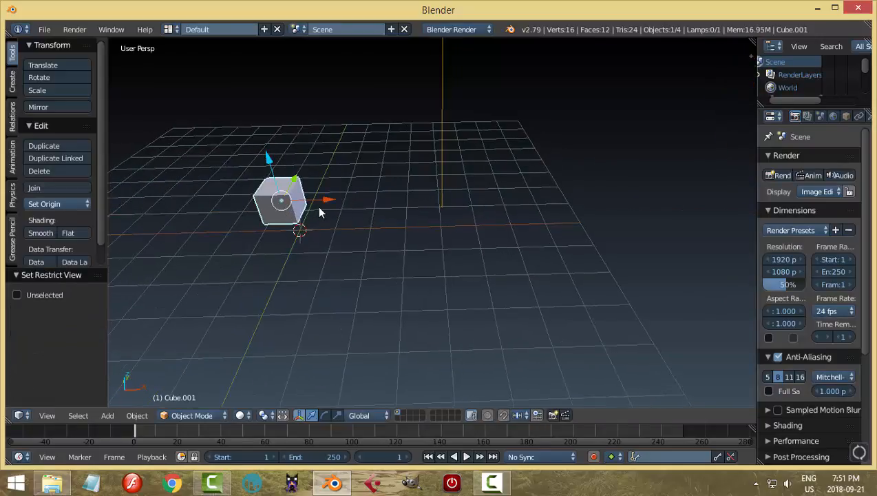
pyautogui.press('s')
pyautogui.click(334, 220)
pyautogui.moveTo(333, 214); pyautogui.dragTo(357, 218, button='middle')
pyautogui.press('KP_Decimal')
pyautogui.scroll(-5, 356, 212)
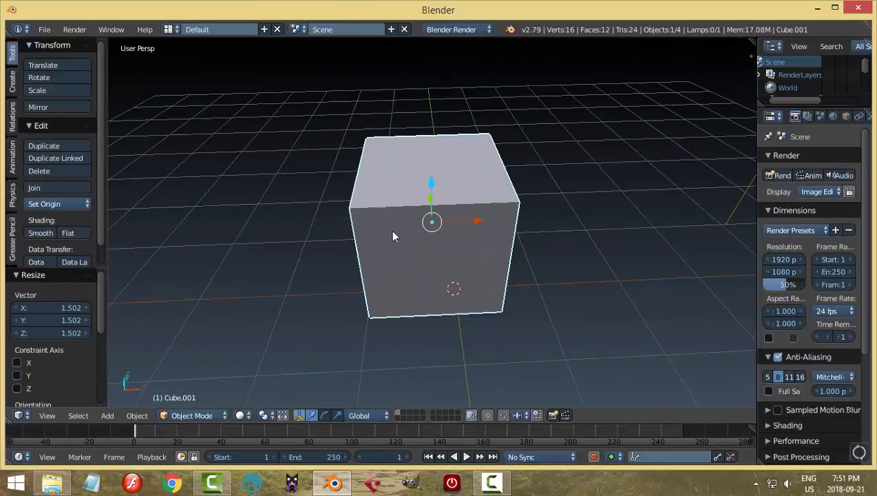
# Enter Edit Mode on the duplicated cube and add six evenly spaced vertical loop cuts across its width, without sliding them.
pyautogui.press('Tab')
pyautogui.hotkey('ctrl', 'r')
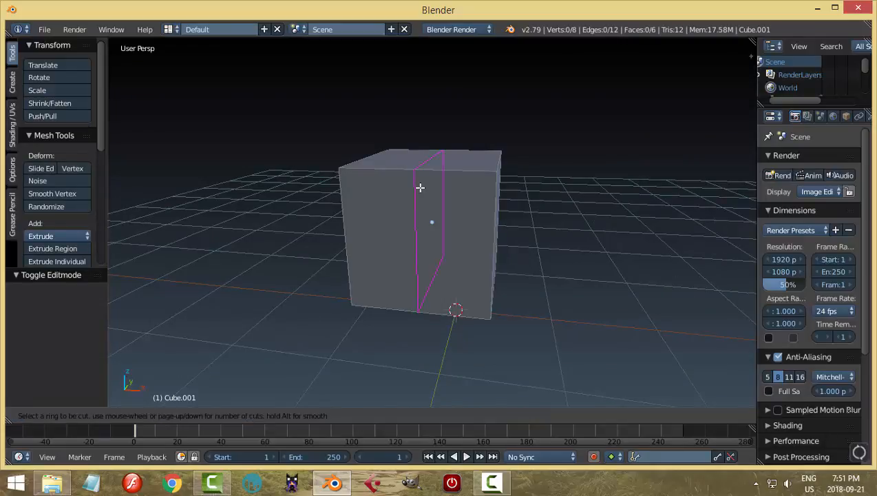
pyautogui.scroll(4, 420, 188)
pyautogui.click(420, 188)
pyautogui.rightClick(420, 187)
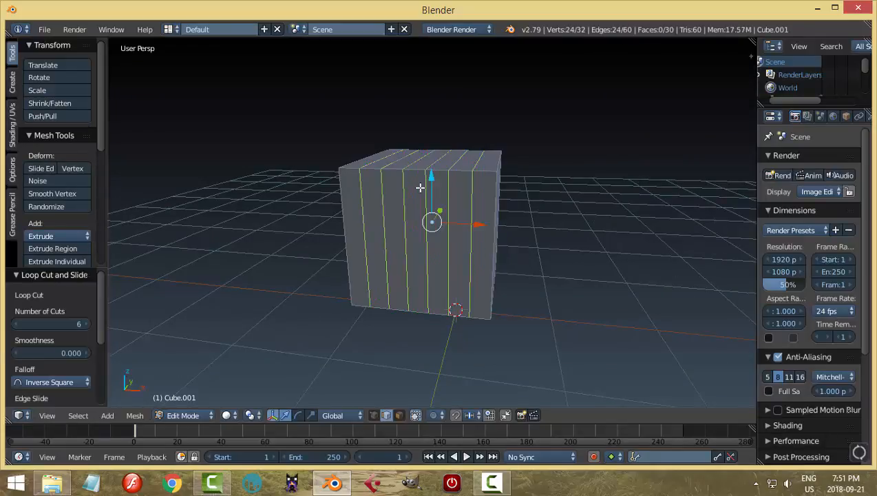
# Bevel the six selected edge loops with one segment into narrow strips around the cube.
pyautogui.hotkey('ctrl', 'b')
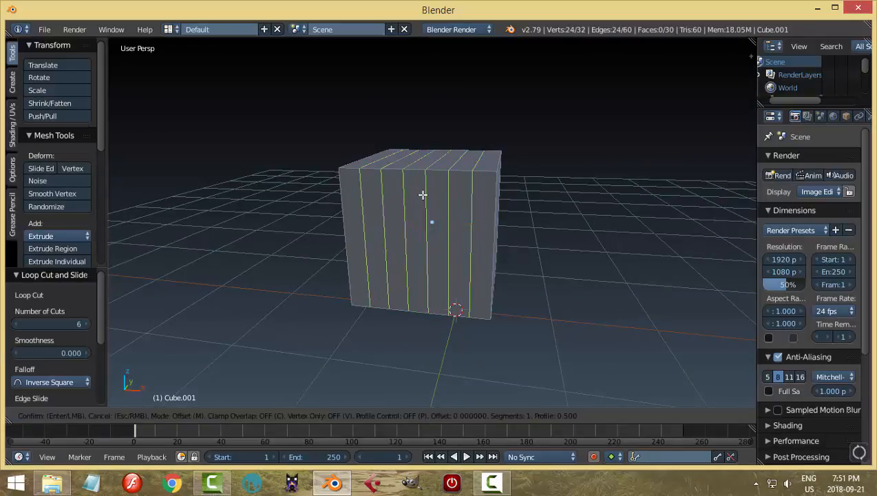
pyautogui.rightClick(438, 211)
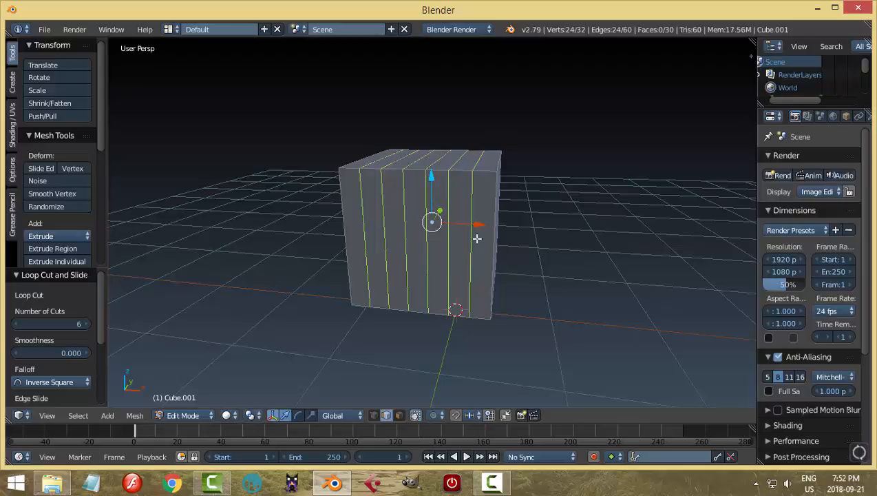
pyautogui.hotkey('ctrl', 'b')
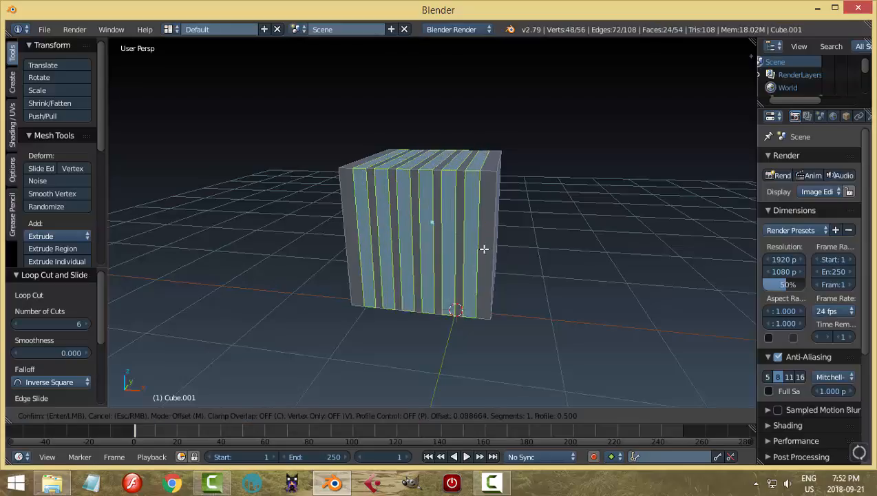
pyautogui.click(480, 245)
# Extrude the strips in place and scale them inward to about 0.877 on the Y and Z axes only.
pyautogui.press('e')
pyautogui.rightClick(539, 240)
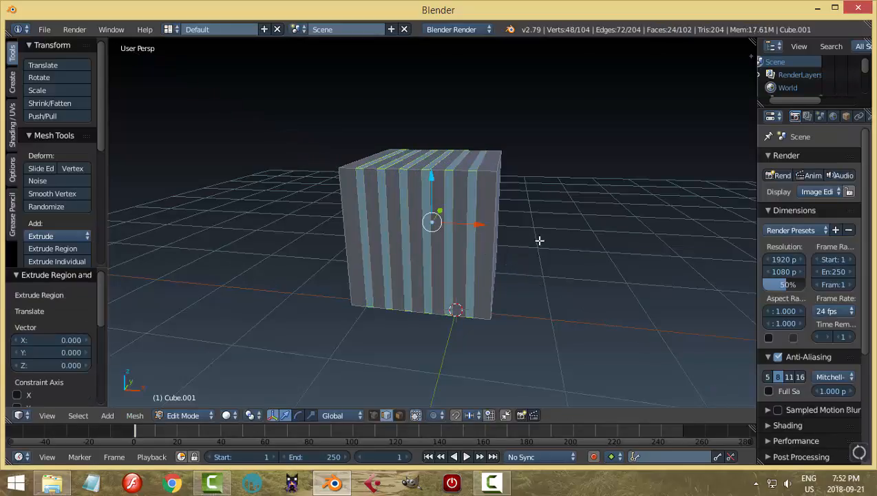
pyautogui.press('s')
pyautogui.hotkey('shift', 'x')
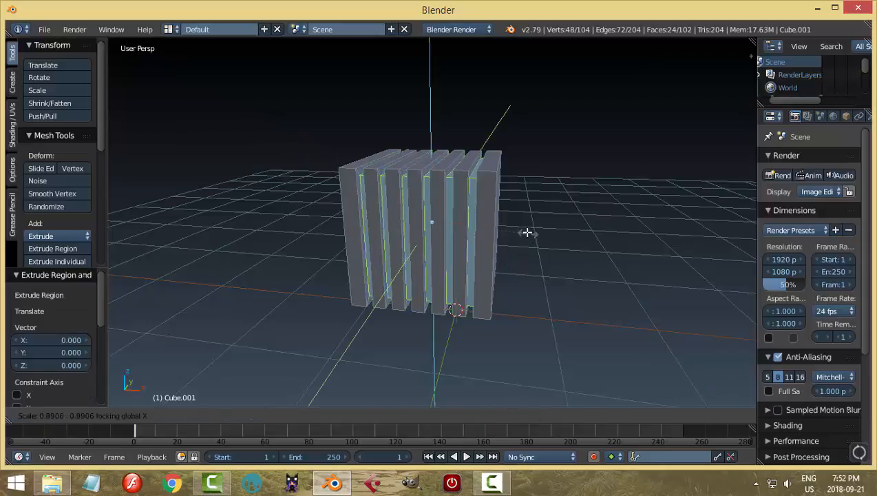
pyautogui.click(467, 265)
# Set the pivot point to Individual Origins and scale the groove floors to about 0.325 along the X axis.
pyautogui.click(250, 416)
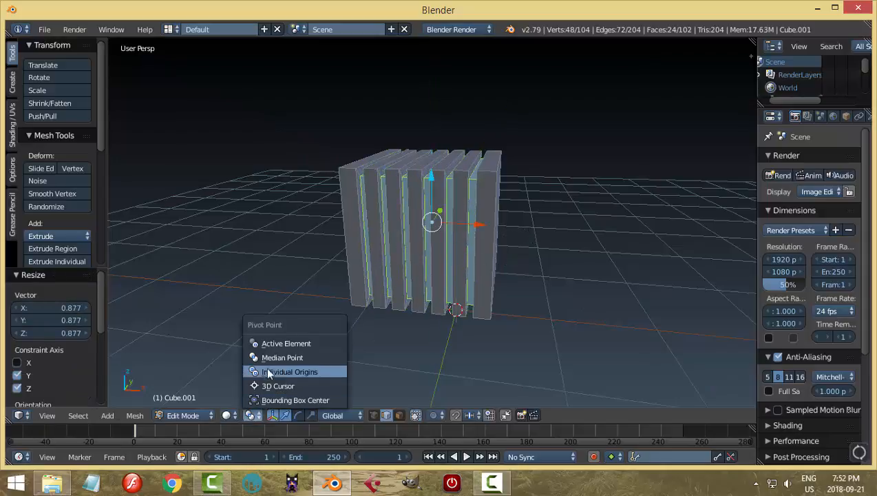
pyautogui.click(289, 372)
pyautogui.moveTo(482, 289); pyautogui.dragTo(524, 273, button='middle')
pyautogui.press('s')
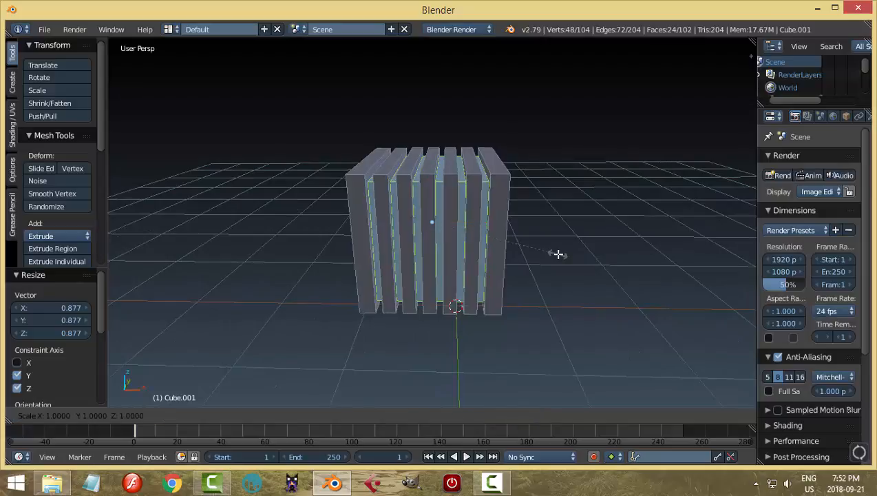
pyautogui.press('x')
pyautogui.click(465, 246)
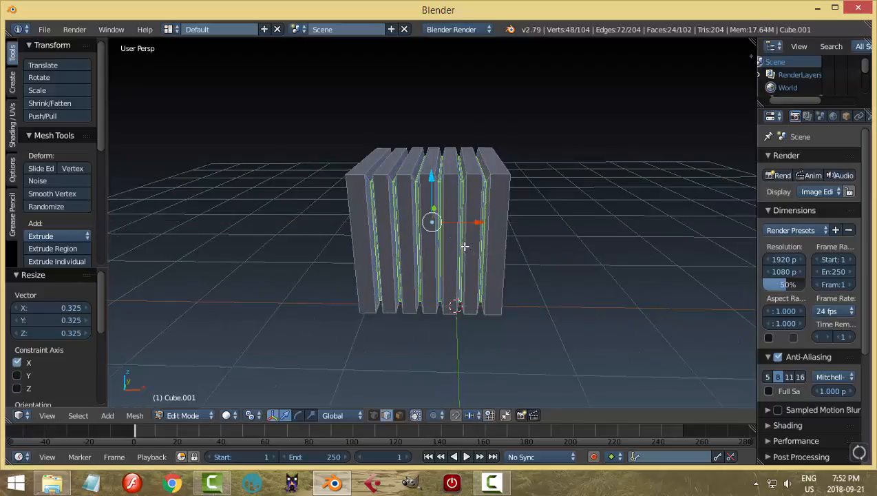
# Return the grooved cube to Object Mode and inspect its tapered grooves from several angles.
pyautogui.press('Tab')
pyautogui.moveTo(558, 247); pyautogui.dragTo(530, 266, button='middle')
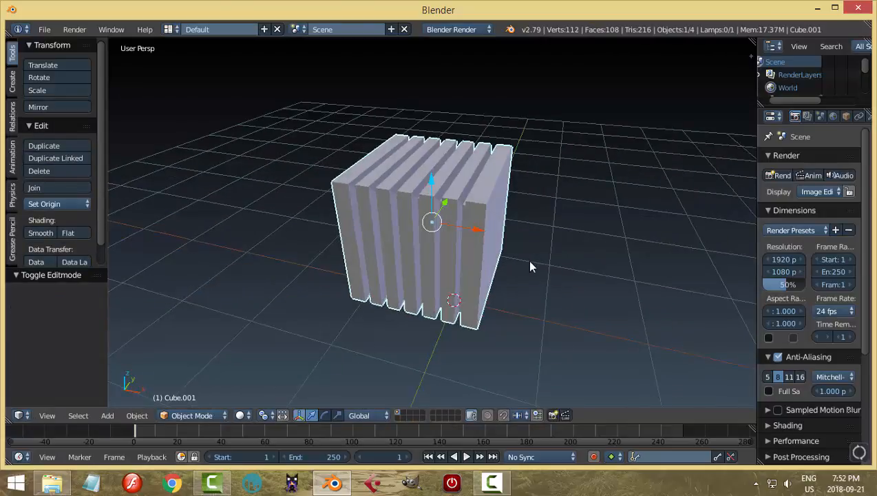
pyautogui.moveTo(594, 203); pyautogui.dragTo(496, 222, button='middle')
pyautogui.scroll(3, 461, 229)
pyautogui.scroll(-1, 511, 222)
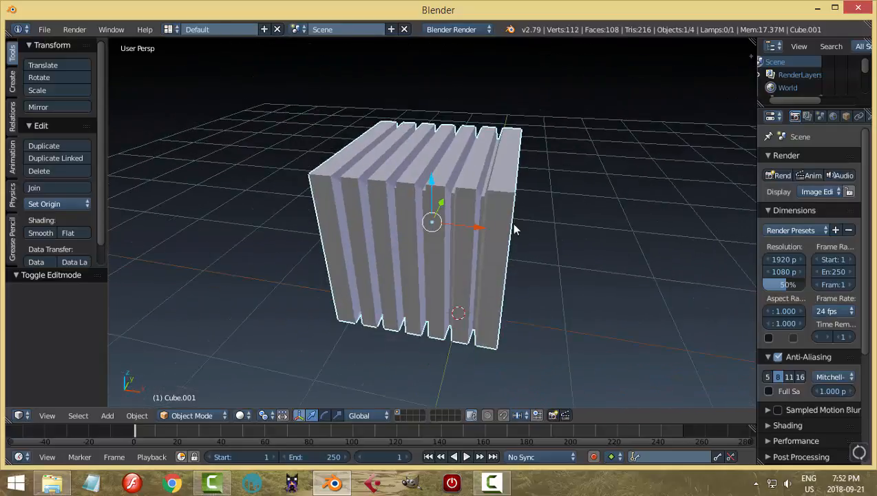
# Enable Ambient Occlusion in the 3D view's shading settings and inspect the grooved cube with it.
pyautogui.press('n')
pyautogui.scroll(-8, 682, 207)
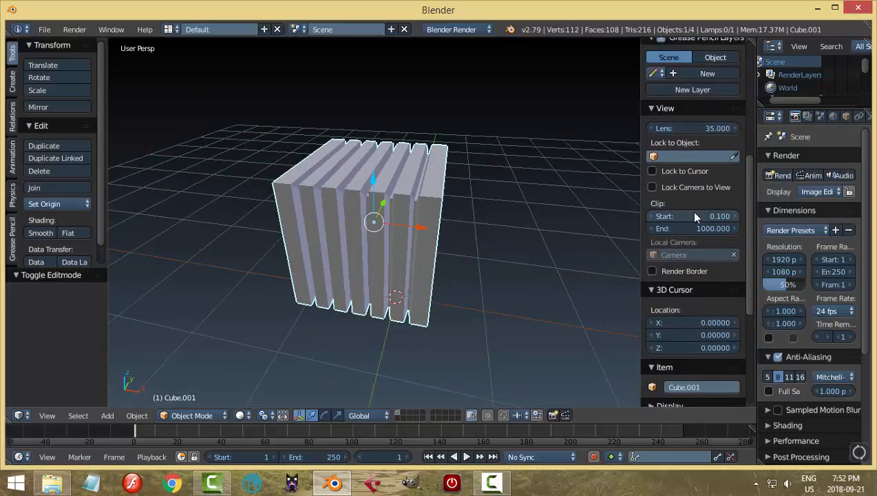
pyautogui.scroll(-2, 703, 221)
pyautogui.click(652, 220)
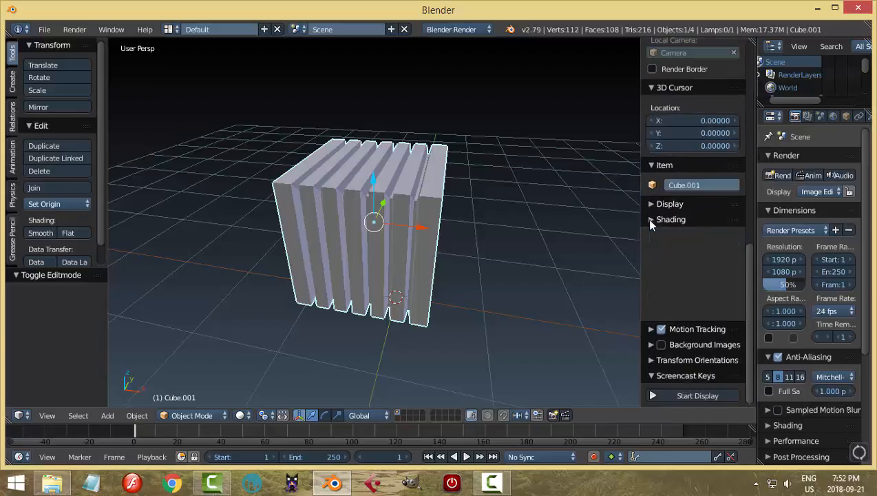
pyautogui.click(651, 219)
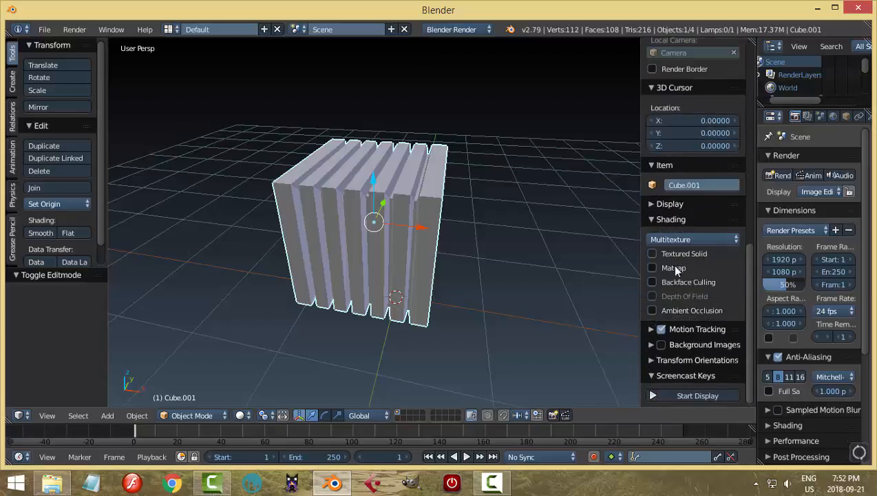
pyautogui.click(671, 311)
pyautogui.moveTo(386, 267)
pyautogui.mouseDown(button='middle')
pyautogui.moveTo(419, 234)
pyautogui.moveTo(384, 232)
pyautogui.moveTo(411, 278)
pyautogui.moveTo(466, 275)
pyautogui.moveTo(392, 265)
pyautogui.moveTo(633, 263)
pyautogui.moveTo(645, 217)
pyautogui.mouseUp(button='middle')
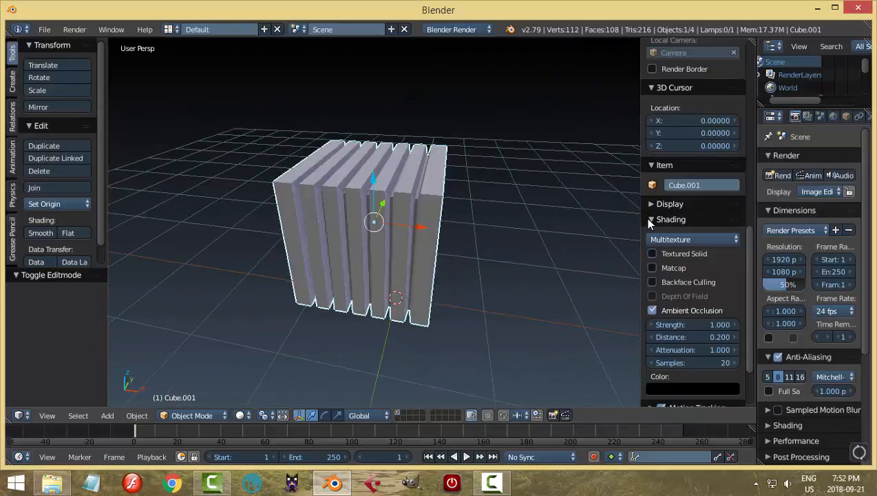
# Collapse the 3D view's shading settings, expand its display settings and turn off the Grid Floor.
pyautogui.click(648, 219)
pyautogui.click(650, 204)
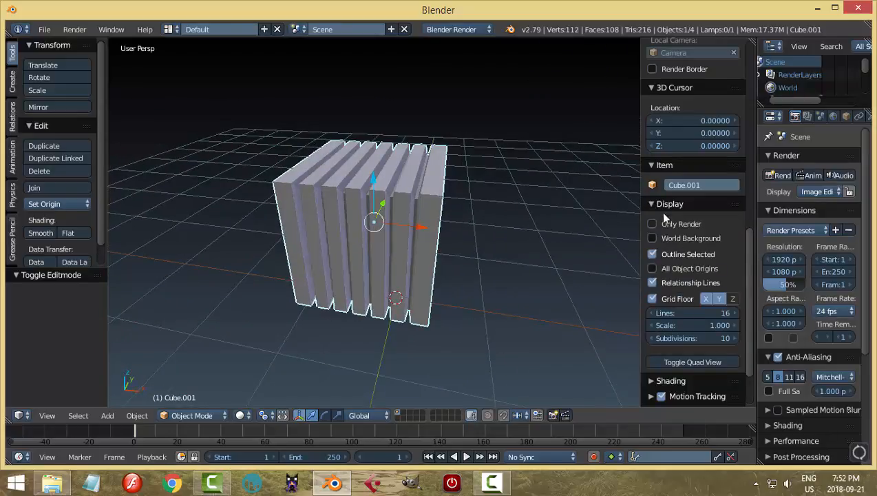
pyautogui.click(691, 301)
pyautogui.moveTo(544, 274); pyautogui.dragTo(475, 263, button='middle')
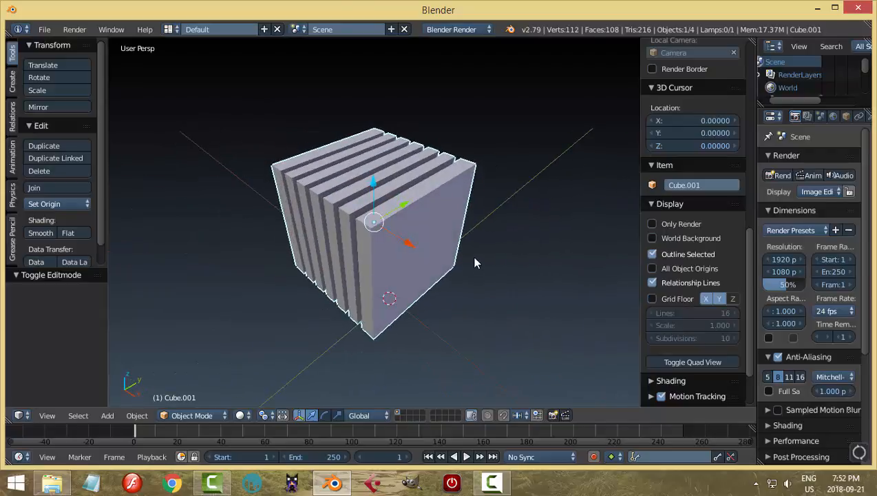
# Hide the 3D view's properties sidebar and toggle the tool shelf off and back on.
pyautogui.press('n')
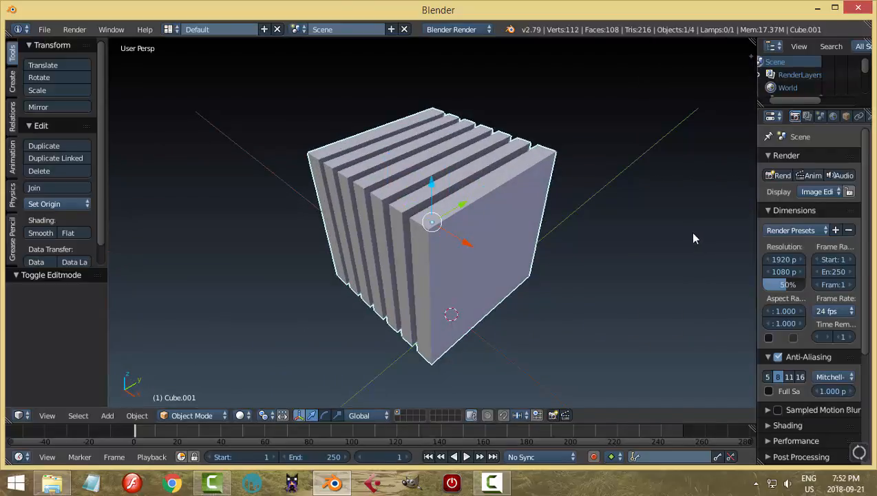
pyautogui.press('t')
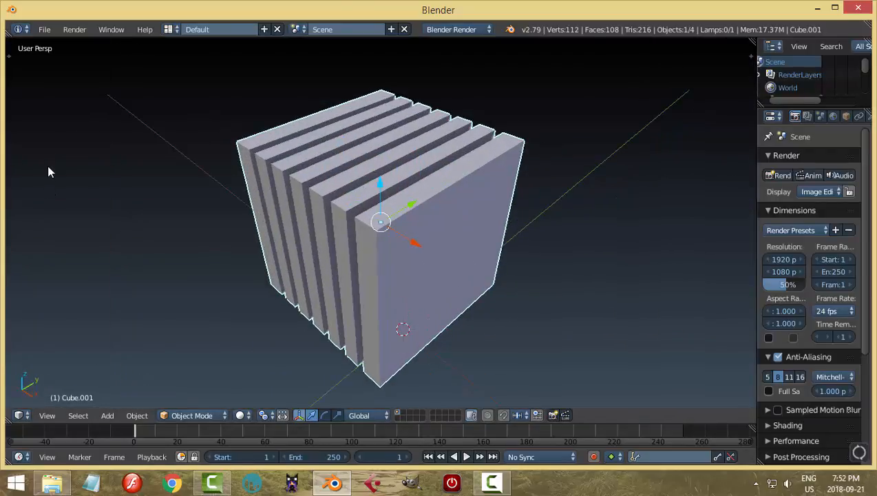
pyautogui.press('t')
pyautogui.moveTo(588, 252); pyautogui.dragTo(558, 243, button='middle')
# Unhide all hidden objects, clear the selection and select only the large outer cube.
pyautogui.hotkey('alt', 'h')
pyautogui.press('a')
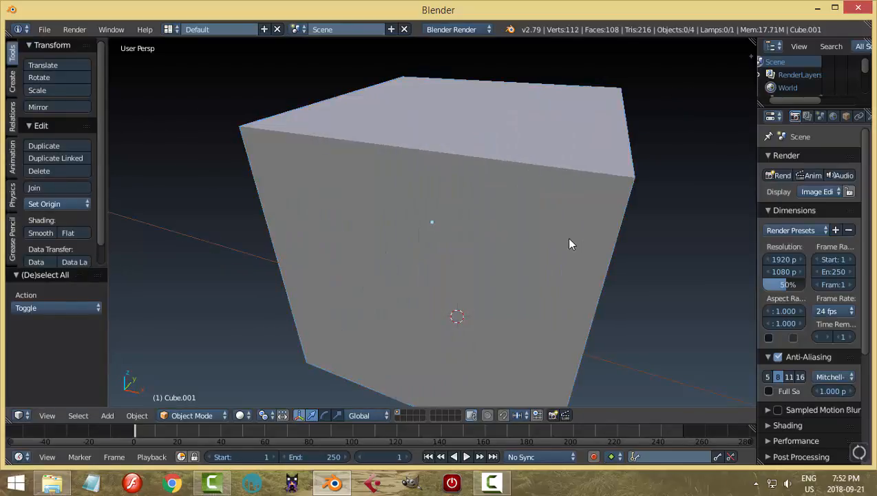
pyautogui.scroll(-3, 571, 243)
pyautogui.moveTo(639, 270); pyautogui.dragTo(584, 241, button='middle')
pyautogui.rightClick(487, 256)
pyautogui.moveTo(487, 257)
pyautogui.mouseDown(button='middle')
pyautogui.moveTo(454, 216)
pyautogui.moveTo(484, 256)
pyautogui.moveTo(501, 239)
pyautogui.moveTo(487, 249)
pyautogui.mouseUp(button='middle')
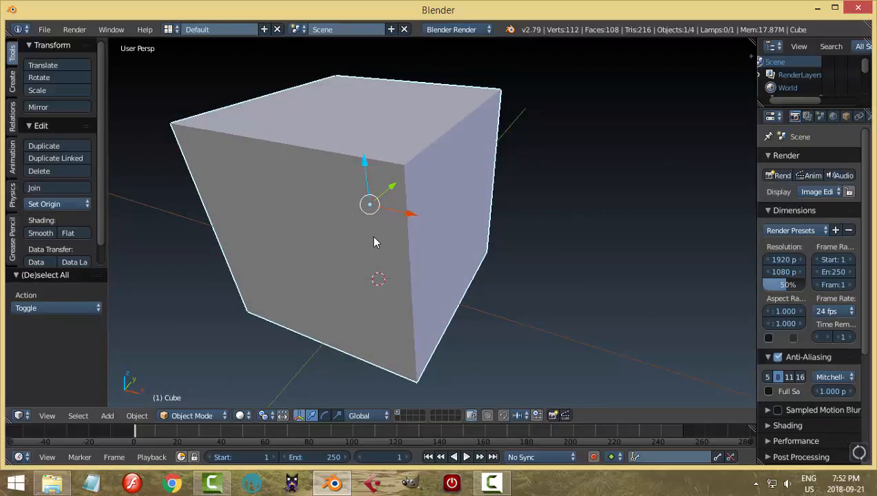
# Enter Edit Mode on the large cube and try moving its upper front edge about 0.097 along Y.
pyautogui.press('Tab')
pyautogui.rightClick(344, 148)
pyautogui.moveTo(387, 155); pyautogui.dragTo(331, 163, button='middle')
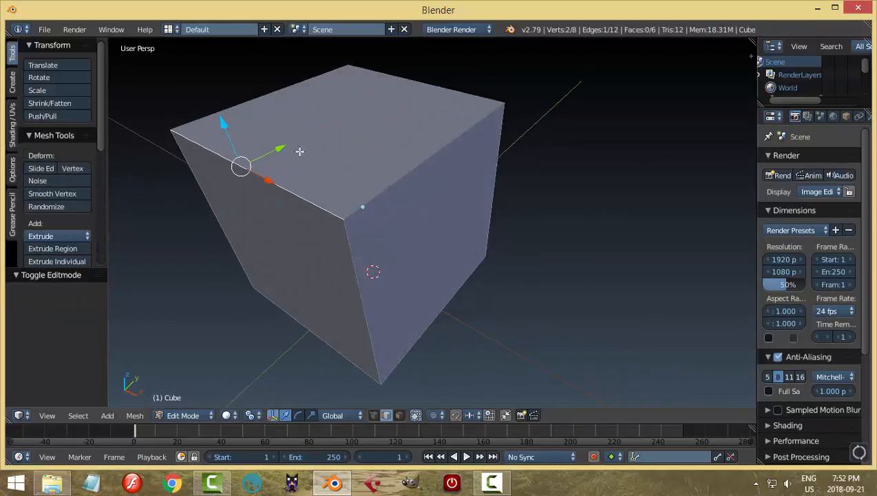
pyautogui.moveTo(279, 148); pyautogui.dragTo(292, 142)
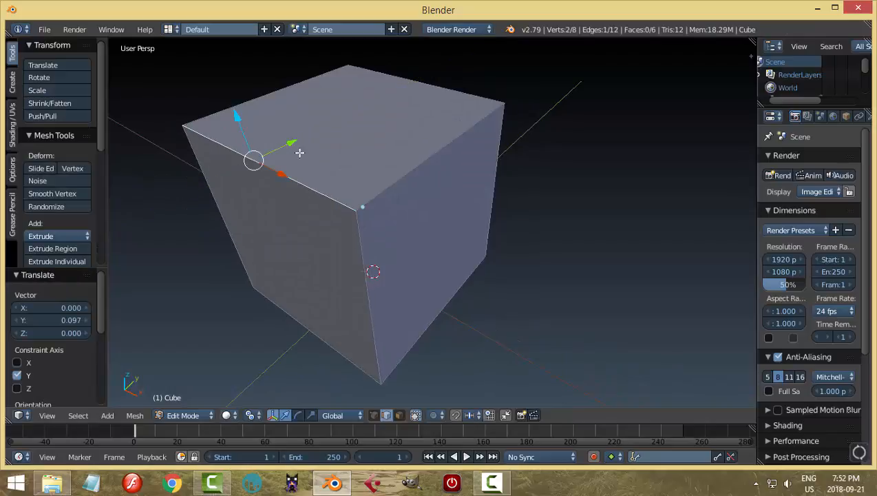
pyautogui.hotkey('ctrl', 'z')
# Add a horizontal loop cut slightly above the cube's middle and move the upper front edge about 0.127 along Y.
pyautogui.hotkey('ctrl', 'r')
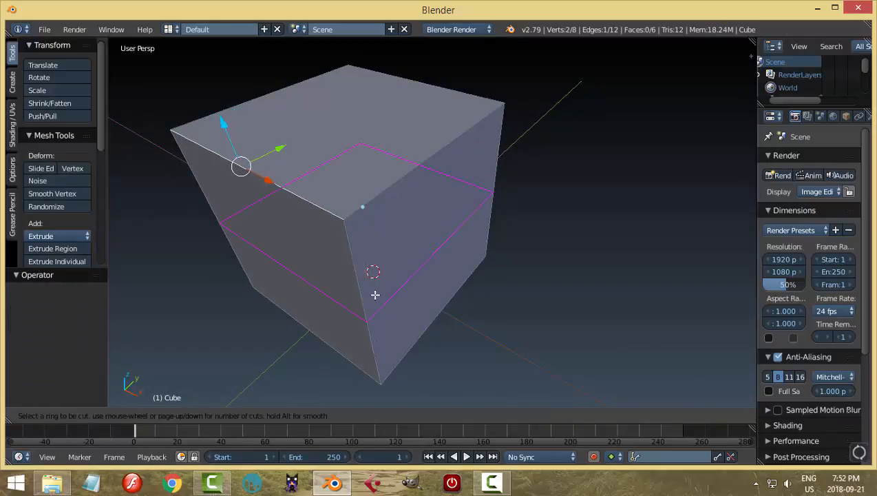
pyautogui.click(374, 294)
pyautogui.click(364, 266)
pyautogui.rightClick(321, 212)
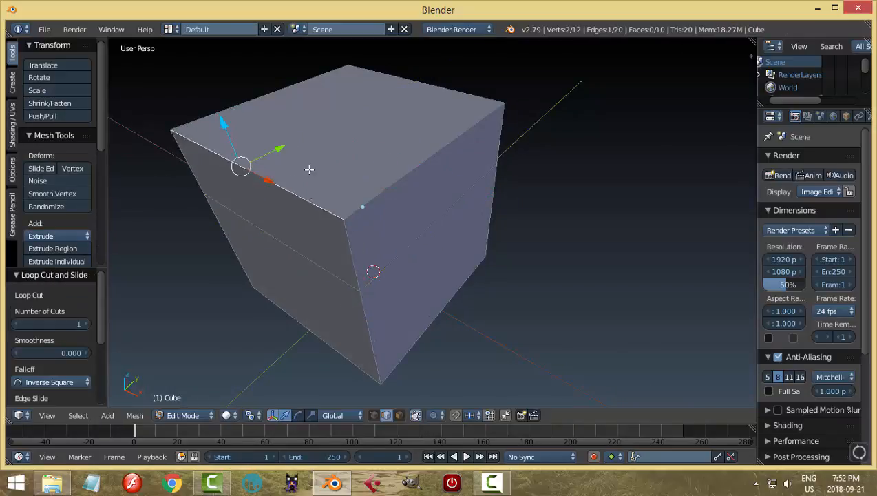
pyautogui.moveTo(282, 147); pyautogui.dragTo(297, 137)
pyautogui.moveTo(363, 265); pyautogui.dragTo(367, 196, button='middle')
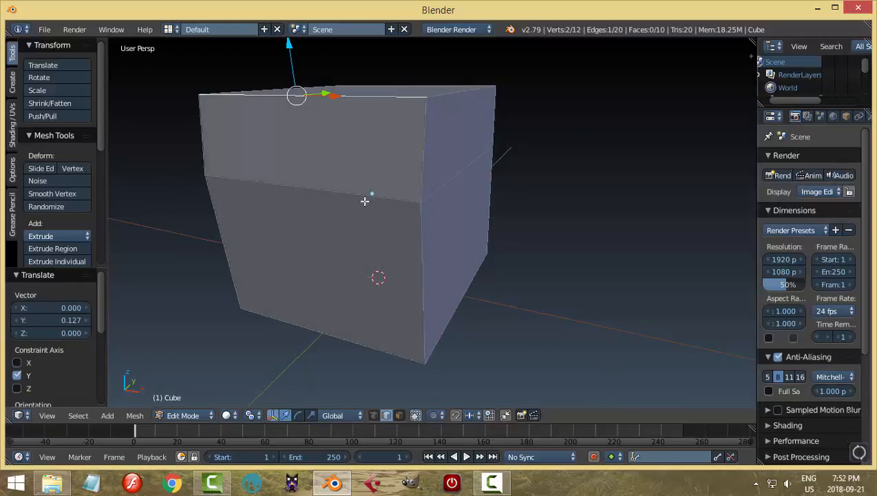
# Add five vertical loop cuts across the large cube's front face, spaced along the X axis.
pyautogui.hotkey('ctrl', 'r')
pyautogui.scroll(4, 365, 198)
pyautogui.click(366, 195)
pyautogui.click(366, 196)
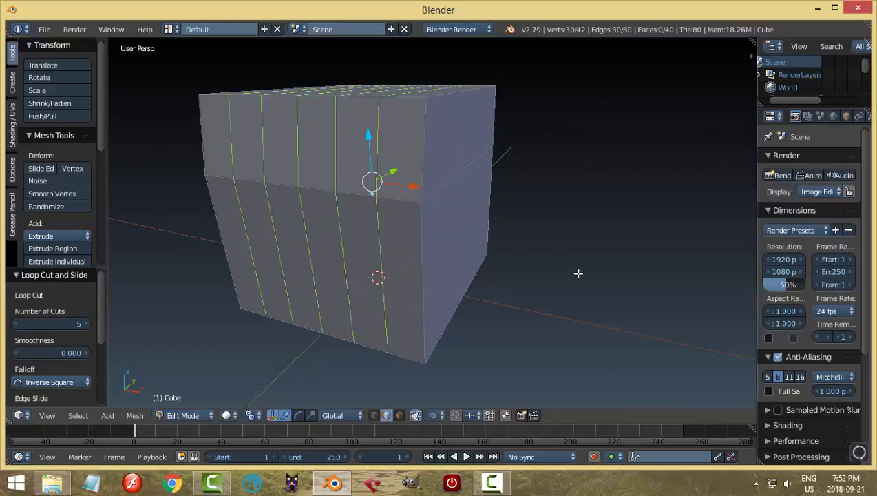
# Add five vertical loop cuts across the large cube's adjacent side face, spaced along the Y axis.
pyautogui.moveTo(577, 272); pyautogui.dragTo(451, 280, button='middle')
pyautogui.hotkey('ctrl', 'r')
pyautogui.click(376, 181)
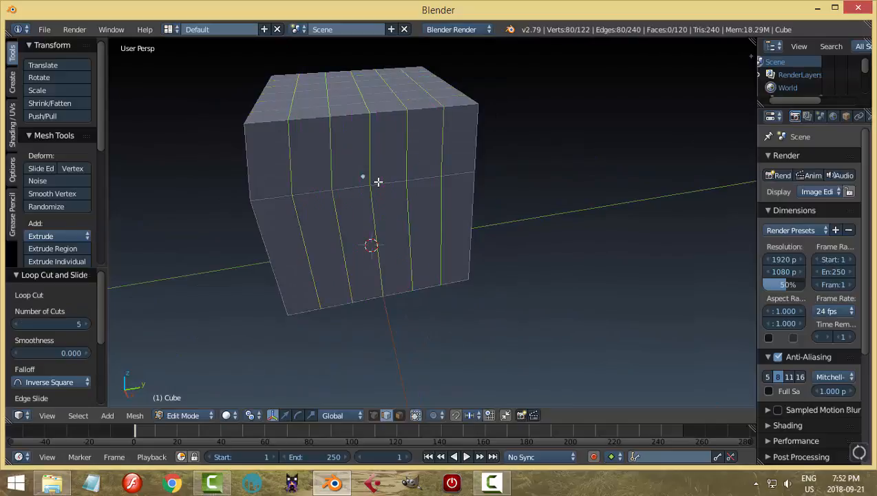
pyautogui.click(380, 185)
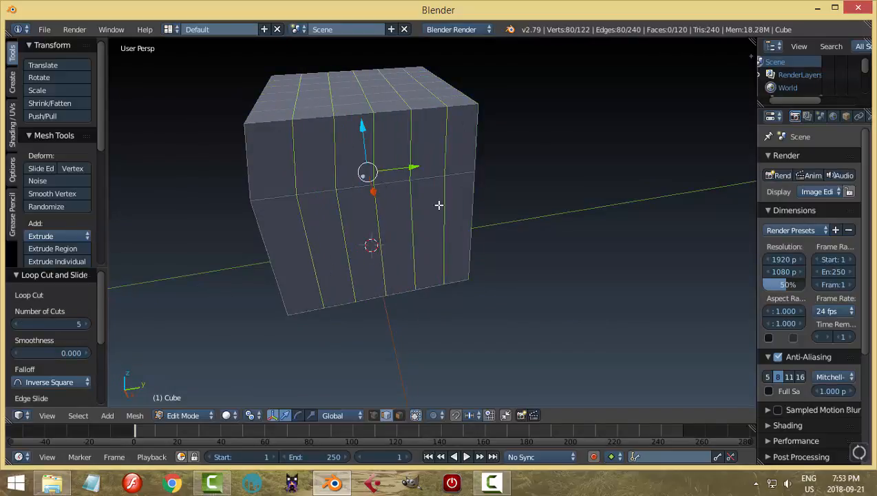
# Deselect all the geometry and return the large cube to Object Mode.
pyautogui.press('a')
pyautogui.scroll(-3, 438, 204)
pyautogui.moveTo(439, 205); pyautogui.dragTo(426, 255, button='middle')
pyautogui.scroll(2, 427, 255)
pyautogui.press('Tab')
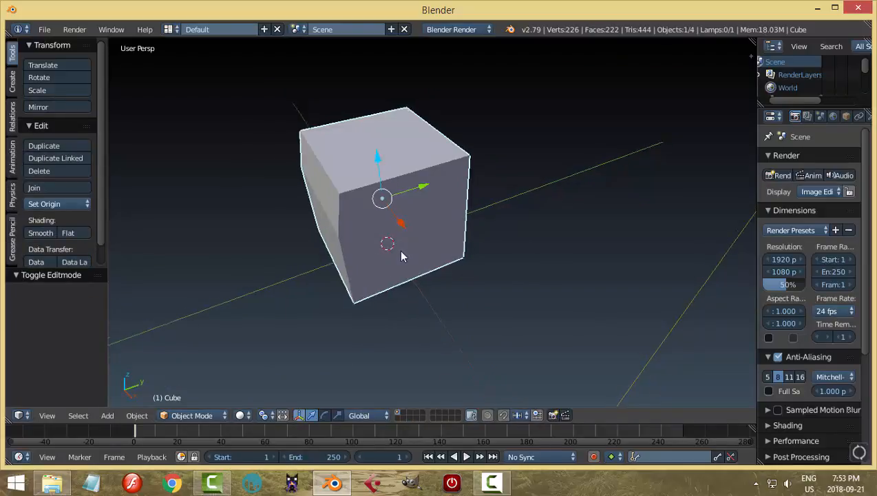
# Hide the large cube to select the grooved cube inside, and unhide and reselect the large cube.
pyautogui.press('h')
pyautogui.moveTo(389, 239); pyautogui.dragTo(411, 221, button='middle')
pyautogui.rightClick(411, 221)
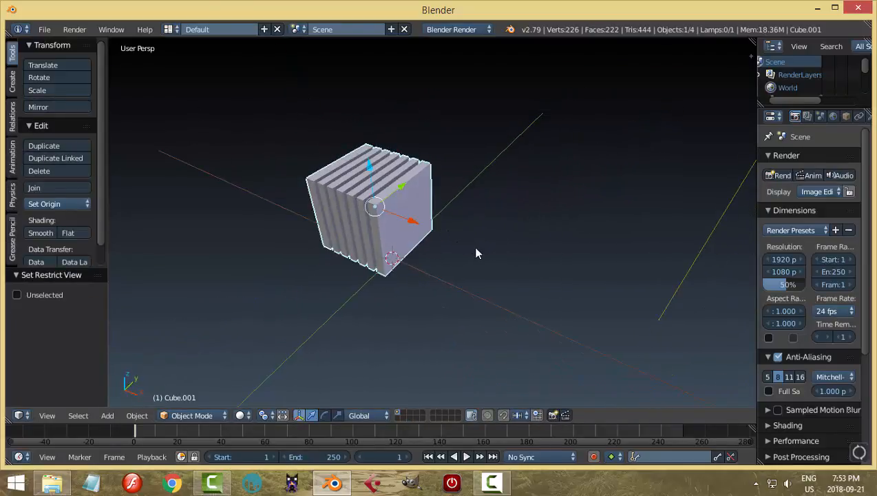
pyautogui.hotkey('alt', 'h')
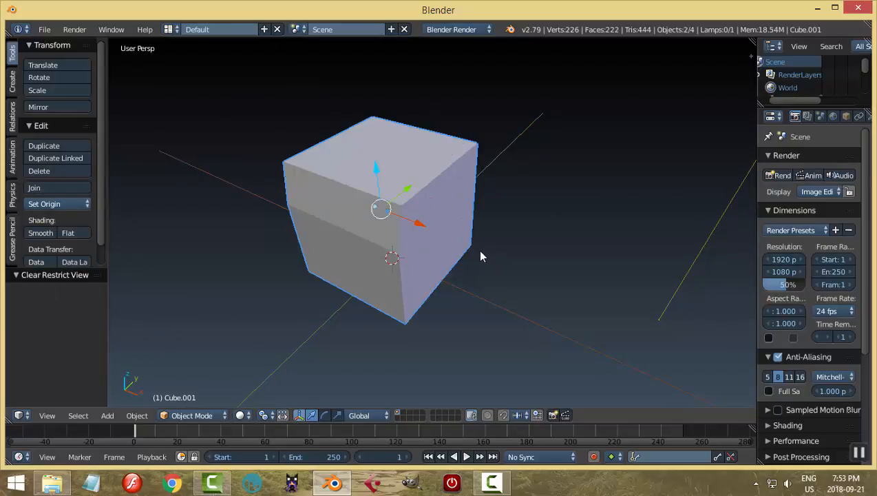
pyautogui.rightClick(481, 256)
pyautogui.moveTo(505, 221); pyautogui.dragTo(423, 187, button='middle')
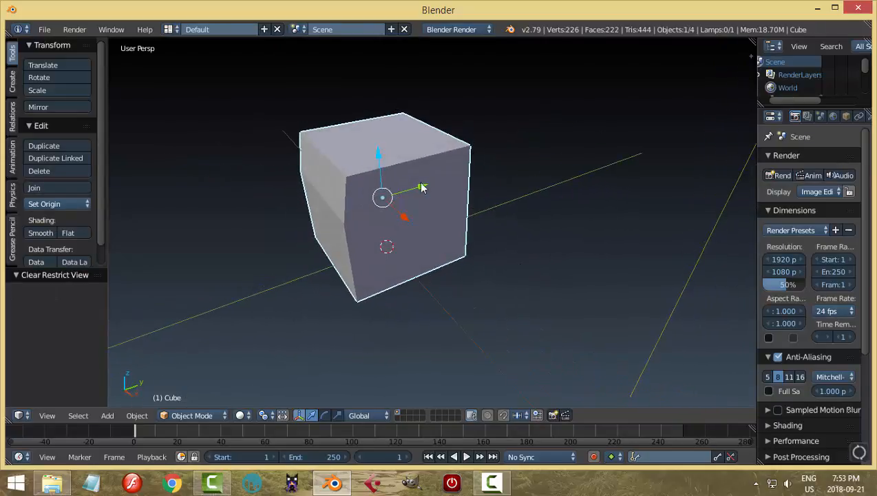
# Set the large cube's Maximum Draw Type to Wire in its object display settings.
pyautogui.click(848, 116)
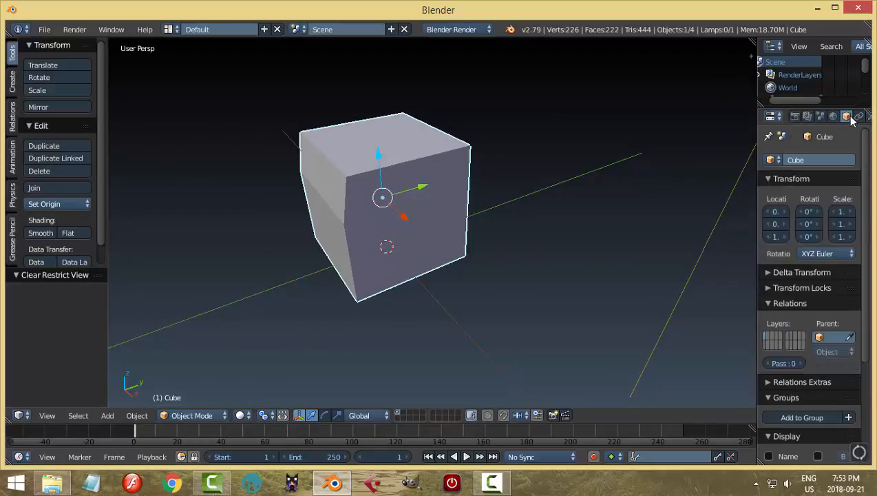
pyautogui.scroll(-5, 831, 357)
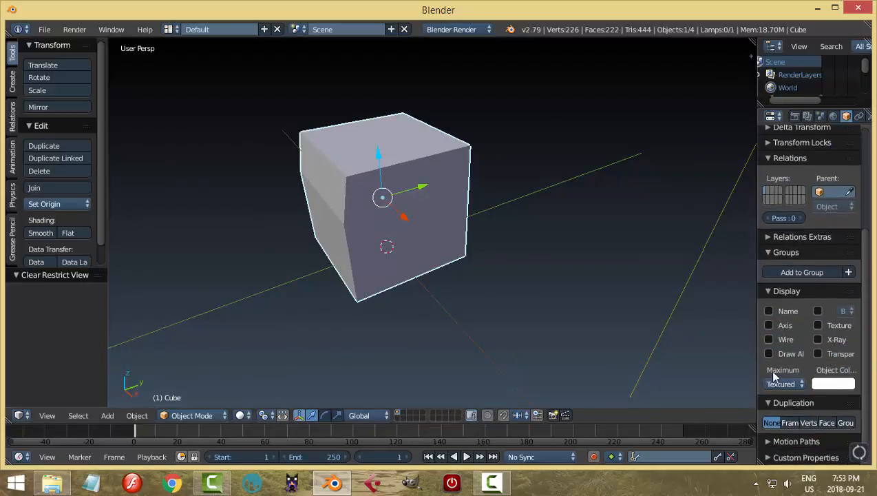
pyautogui.click(775, 293)
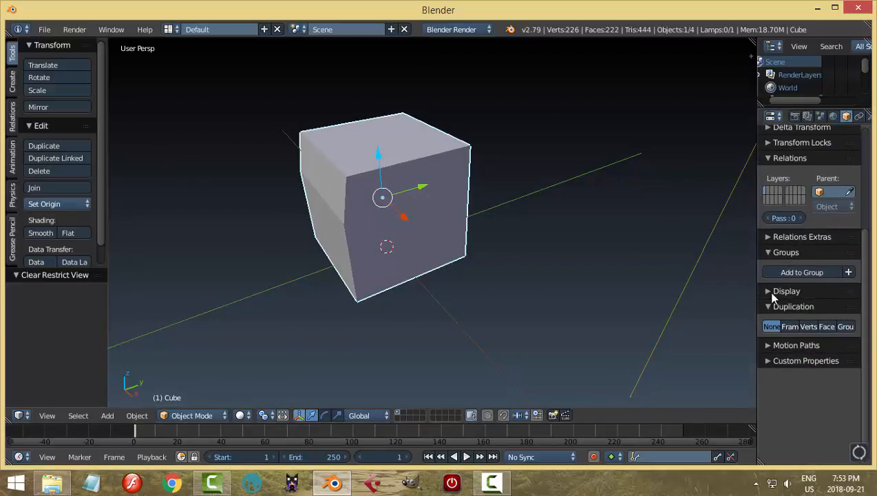
pyautogui.click(769, 293)
pyautogui.click(785, 383)
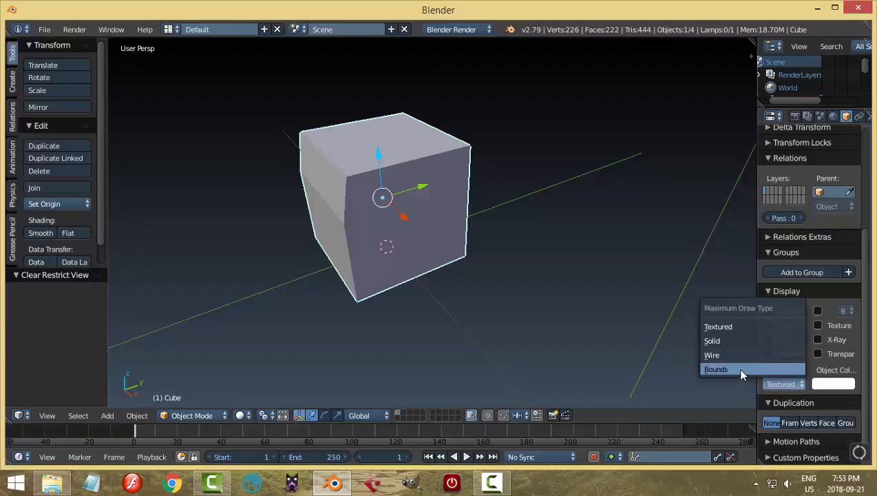
pyautogui.click(728, 354)
# Select the grooved cube and shift it along X toward the middle of the wire cube in front orthographic view.
pyautogui.moveTo(540, 320); pyautogui.dragTo(492, 257, button='middle')
pyautogui.rightClick(418, 201)
pyautogui.moveTo(446, 231); pyautogui.dragTo(527, 234, button='middle')
pyautogui.press('KP_1')
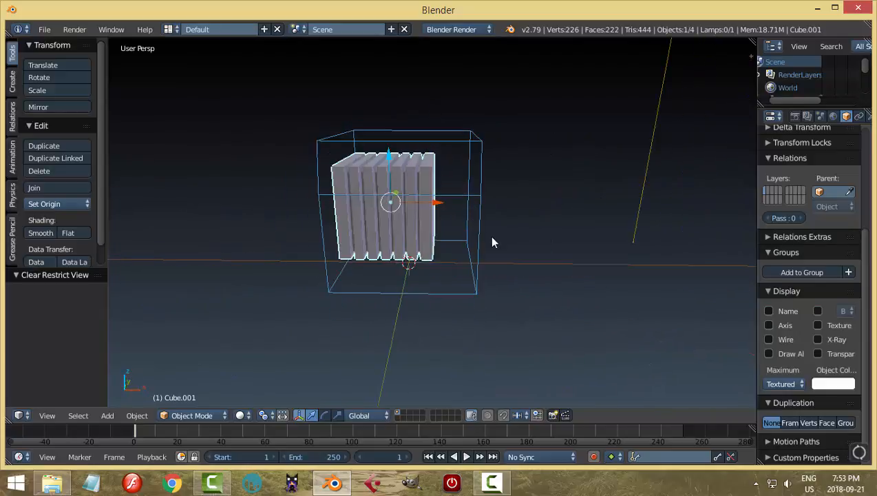
pyautogui.scroll(4, 447, 228)
pyautogui.press('KP_5')
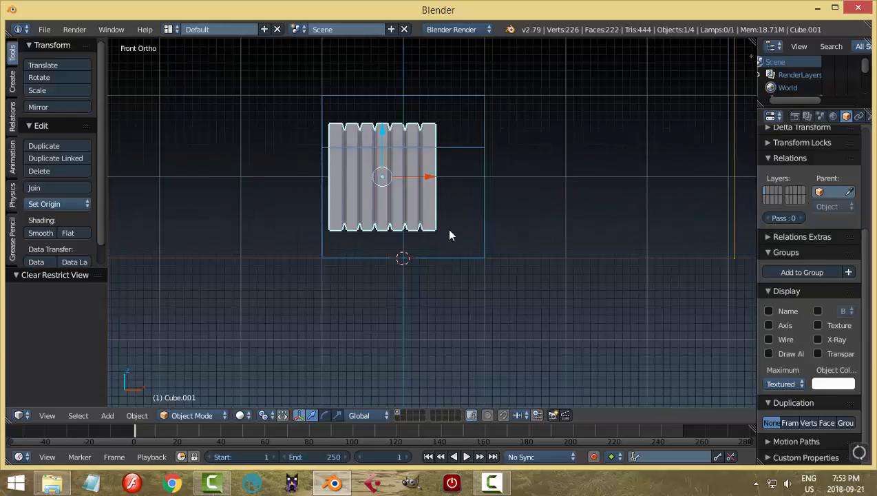
pyautogui.moveTo(430, 180); pyautogui.dragTo(456, 191)
pyautogui.moveTo(606, 242); pyautogui.dragTo(517, 276, button='middle')
# Scale all of the grooved cube's geometry to about 1.355 along X in Edit Mode and return to Object Mode.
pyautogui.press('Tab')
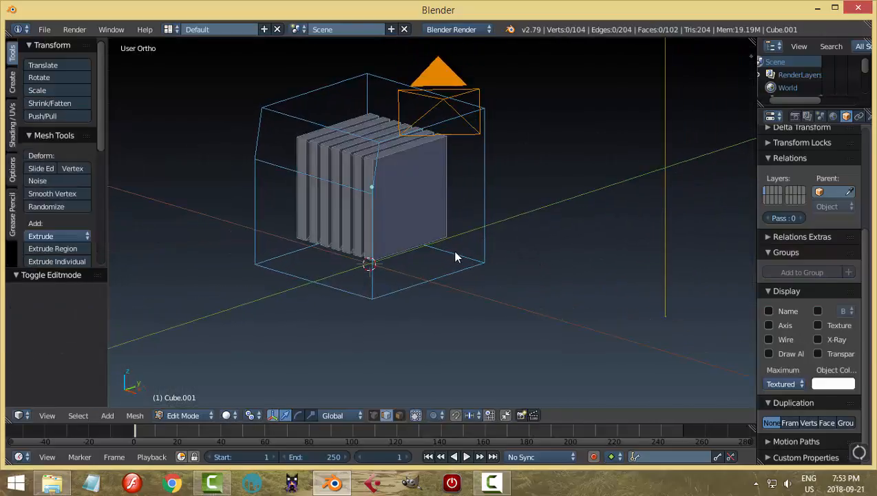
pyautogui.press('a')
pyautogui.moveTo(479, 243); pyautogui.dragTo(515, 256, button='middle')
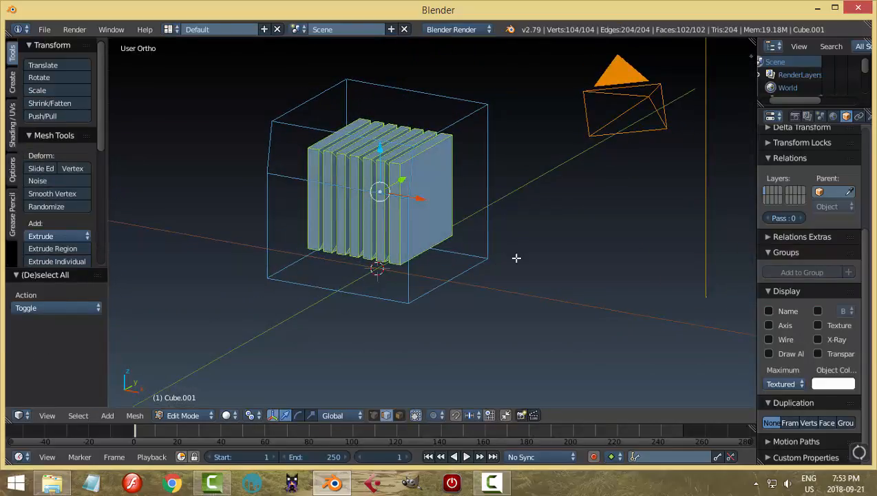
pyautogui.press('s')
pyautogui.press('x')
pyautogui.click(560, 286)
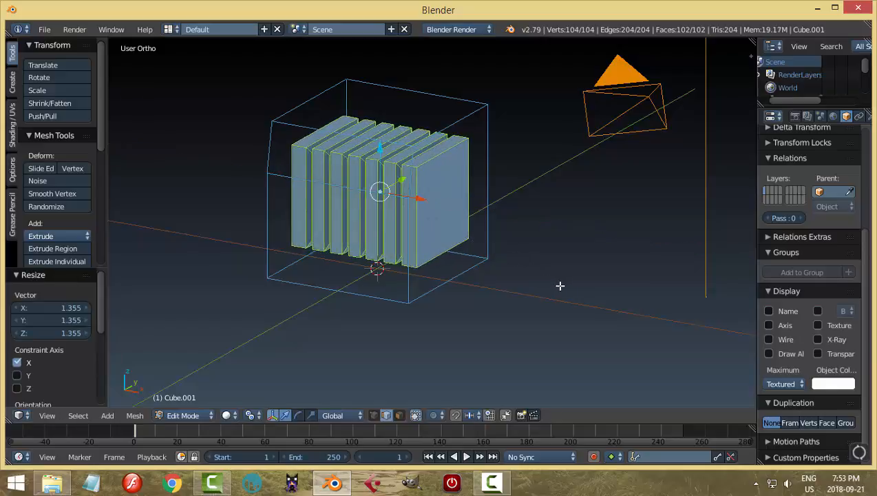
pyautogui.press('Tab')
pyautogui.moveTo(466, 244)
pyautogui.mouseDown(button='middle')
pyautogui.moveTo(513, 207)
pyautogui.moveTo(473, 253)
pyautogui.moveTo(471, 273)
pyautogui.mouseUp(button='middle')
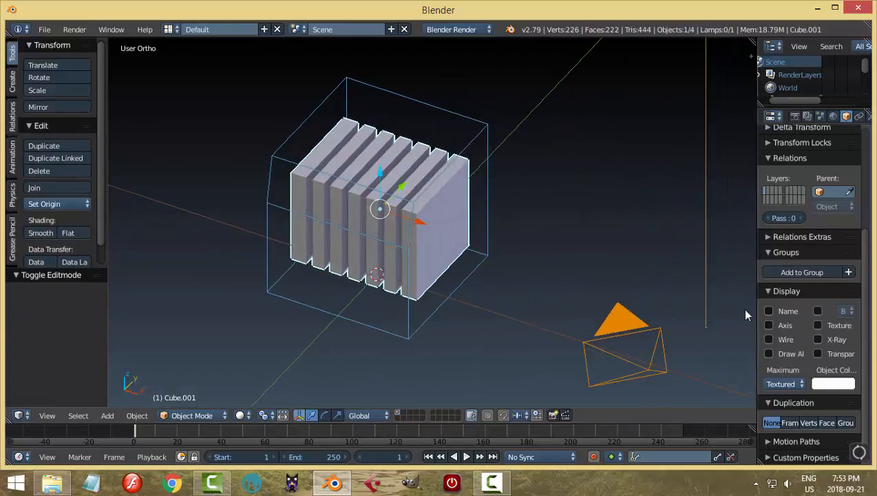
# Choose Textured as the Maximum Draw Type for the grooved cube and the large wire cube.
pyautogui.click(781, 384)
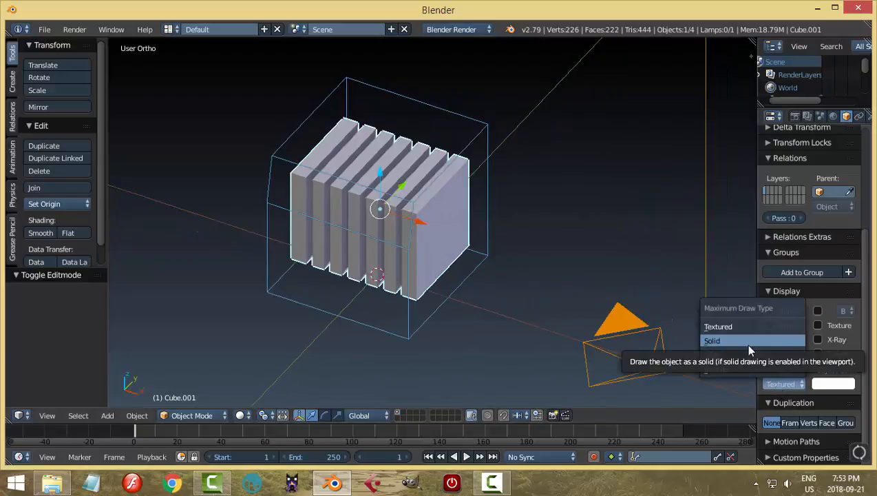
pyautogui.click(732, 328)
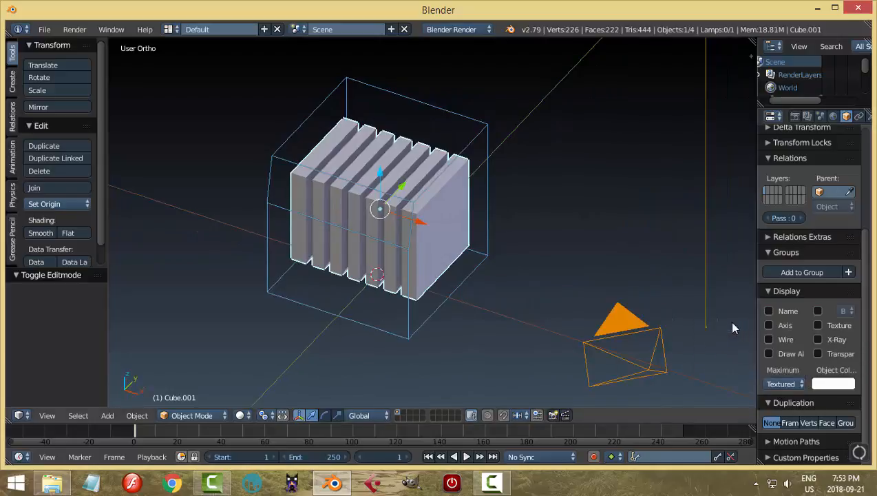
pyautogui.rightClick(472, 136)
pyautogui.click(784, 384)
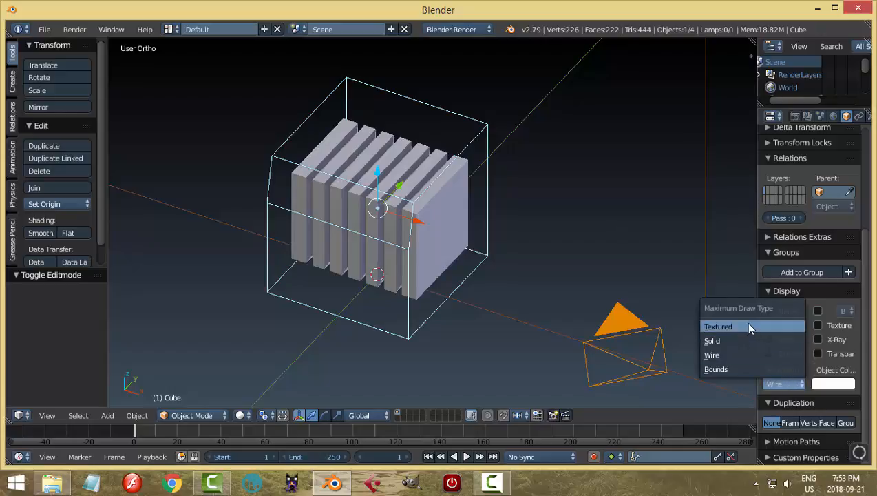
pyautogui.click(744, 322)
pyautogui.moveTo(618, 314)
pyautogui.mouseDown(button='middle')
pyautogui.moveTo(592, 274)
pyautogui.moveTo(595, 296)
pyautogui.moveTo(595, 280)
pyautogui.moveTo(575, 272)
pyautogui.moveTo(582, 301)
pyautogui.moveTo(526, 314)
pyautogui.moveTo(519, 284)
pyautogui.mouseUp(button='middle')
# Select only the large outer cube and delete it.
pyautogui.press('a')
pyautogui.rightClick(419, 168)
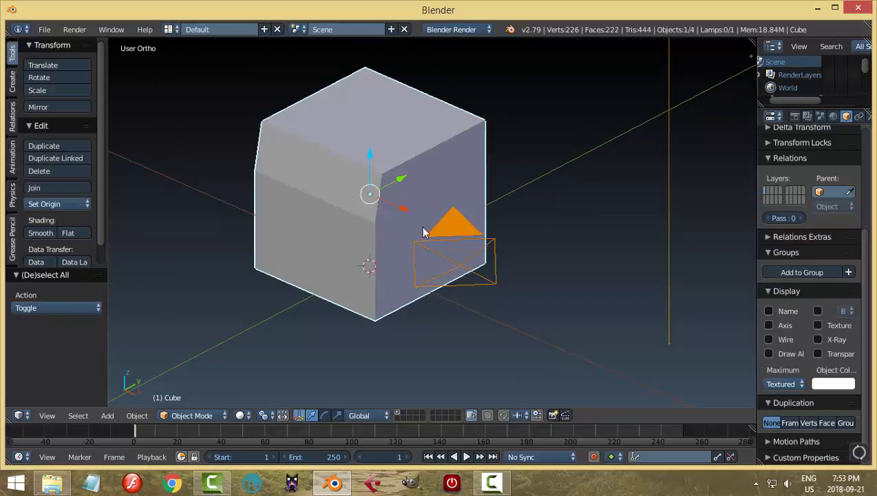
pyautogui.scroll(-1, 421, 235)
pyautogui.moveTo(485, 269); pyautogui.dragTo(446, 245, button='middle')
pyautogui.press('x')
pyautogui.click(476, 252)
# Select the remaining grooved cube and delete it from the scene.
pyautogui.rightClick(446, 244)
pyautogui.moveTo(417, 287); pyautogui.dragTo(431, 307, button='middle')
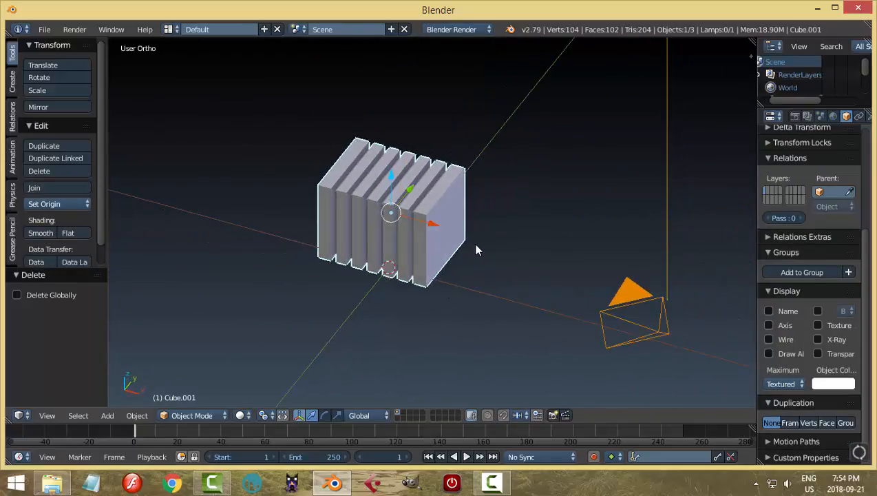
pyautogui.scroll(1, 476, 245)
pyautogui.scroll(-1, 476, 244)
pyautogui.press('x')
pyautogui.click(476, 244)
# Add a new mesh cube at the scene origin.
pyautogui.moveTo(476, 245); pyautogui.dragTo(477, 262, button='middle')
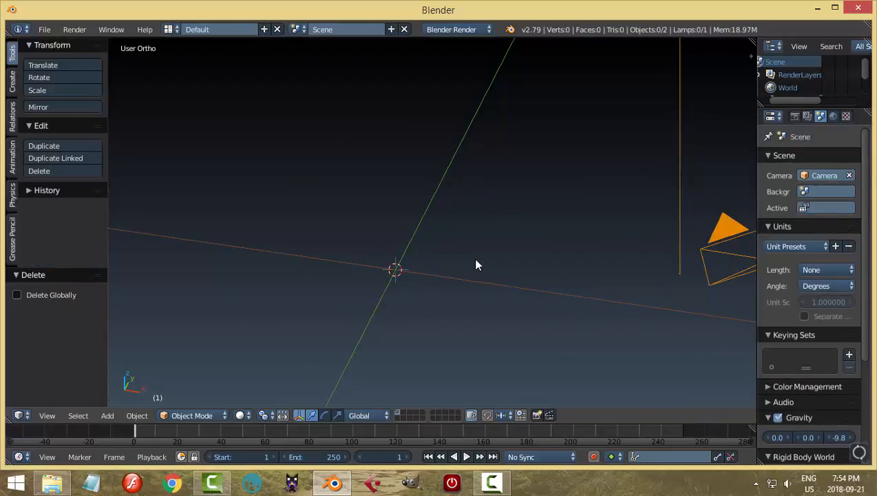
pyautogui.hotkey('shift', 'a')
pyautogui.click(532, 270)
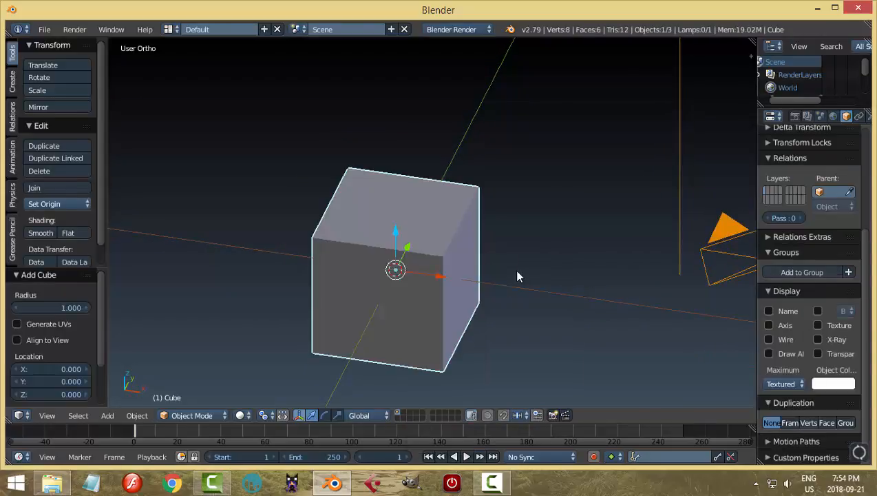
# Flatten the new cube's mesh into a thin slab by scaling it along global Z in Edit Mode.
pyautogui.press('Tab')
pyautogui.moveTo(544, 316); pyautogui.dragTo(572, 288, button='middle')
pyautogui.press('s')
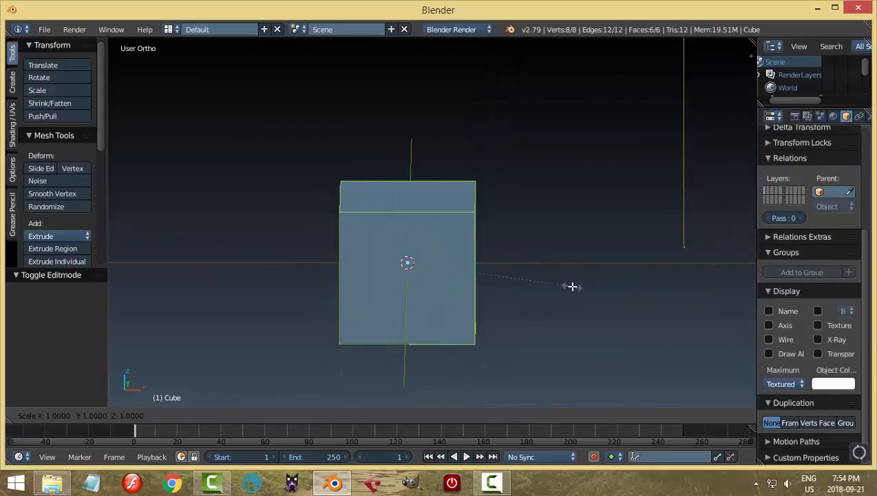
pyautogui.press('z')
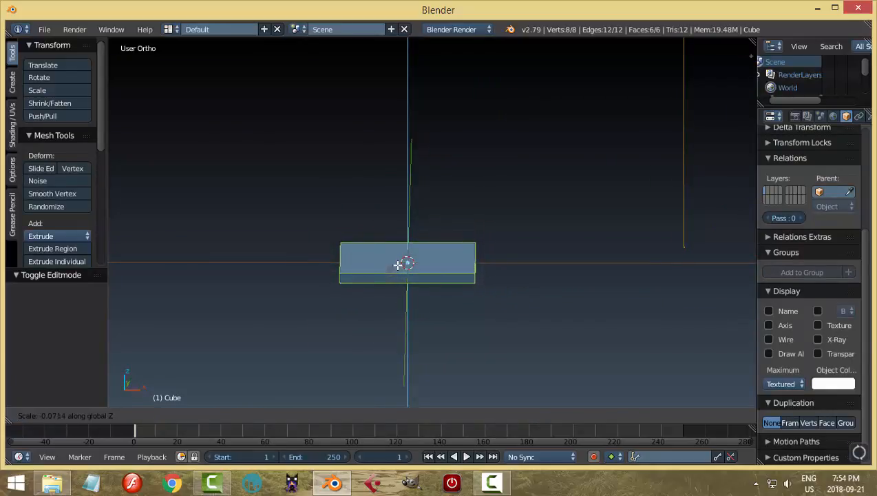
pyautogui.click(397, 265)
# Stretch the flattened mesh along global X into a longer shelf board and return to Object Mode.
pyautogui.moveTo(403, 263); pyautogui.dragTo(473, 282, button='middle')
pyautogui.press('s')
pyautogui.press('x')
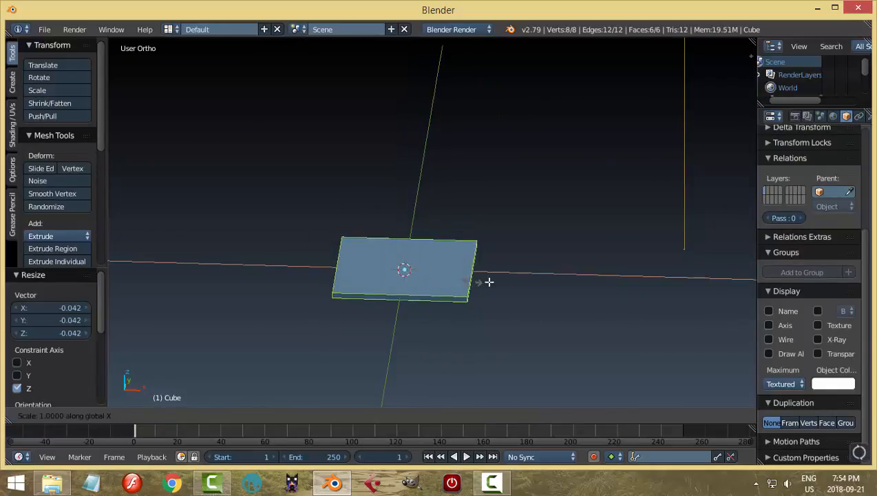
pyautogui.click(515, 287)
pyautogui.press('Tab')
pyautogui.scroll(-2, 458, 270)
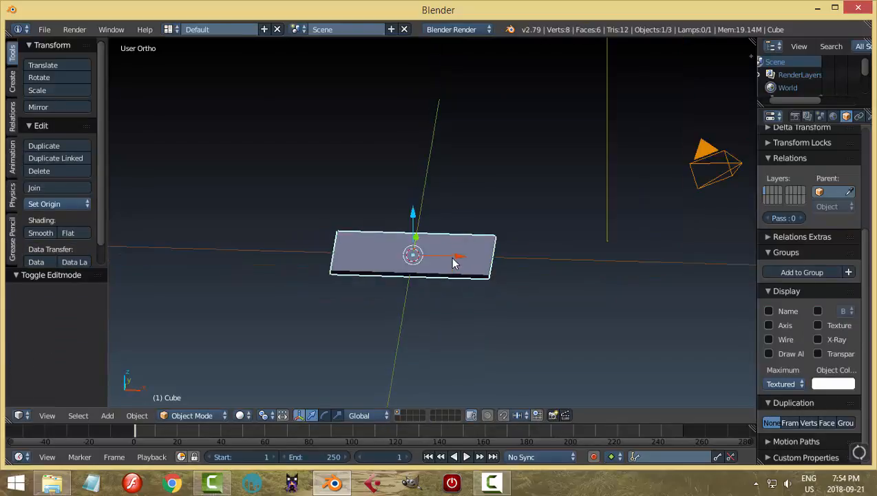
# Raise the board about 1.98 units along Z in the front view.
pyautogui.press('KP_1')
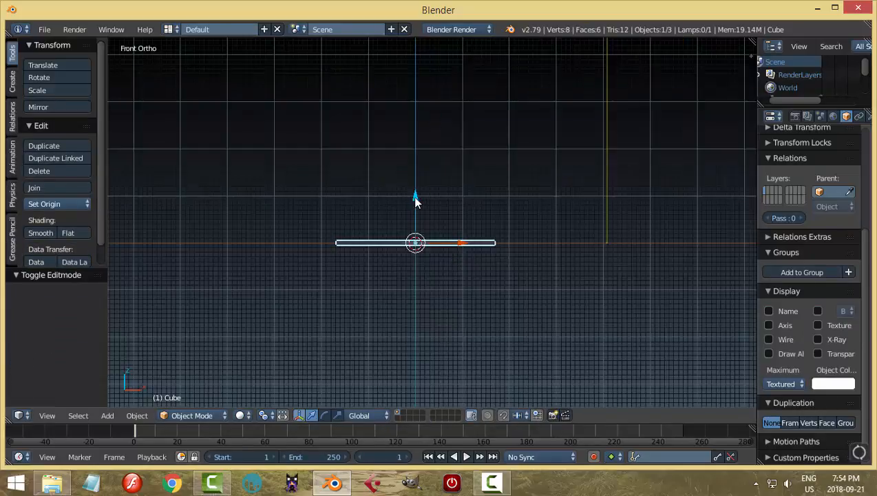
pyautogui.press('g')
pyautogui.press('z')
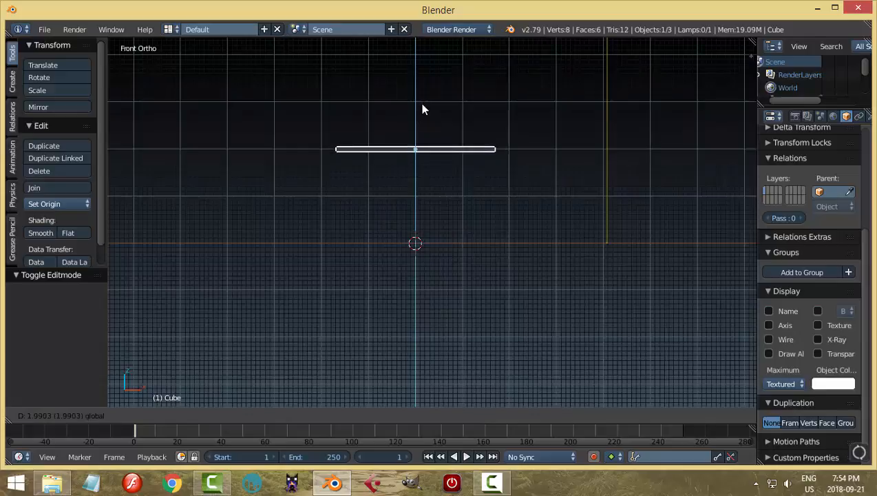
pyautogui.click(423, 106)
pyautogui.moveTo(609, 184); pyautogui.dragTo(463, 227, button='middle')
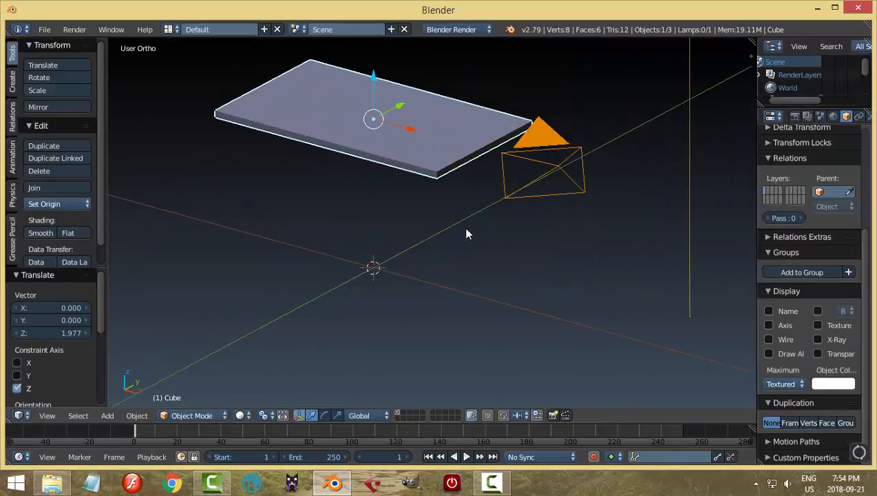
# Recalculate the board's face normals to point outward in Edit Mode, then return to Object Mode.
pyautogui.press('Tab')
pyautogui.hotkey('ctrl', 'n')
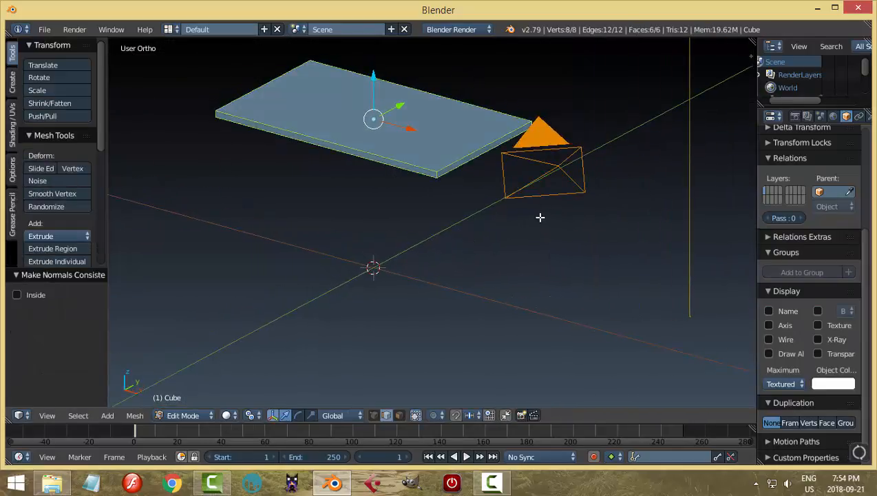
pyautogui.press('Tab')
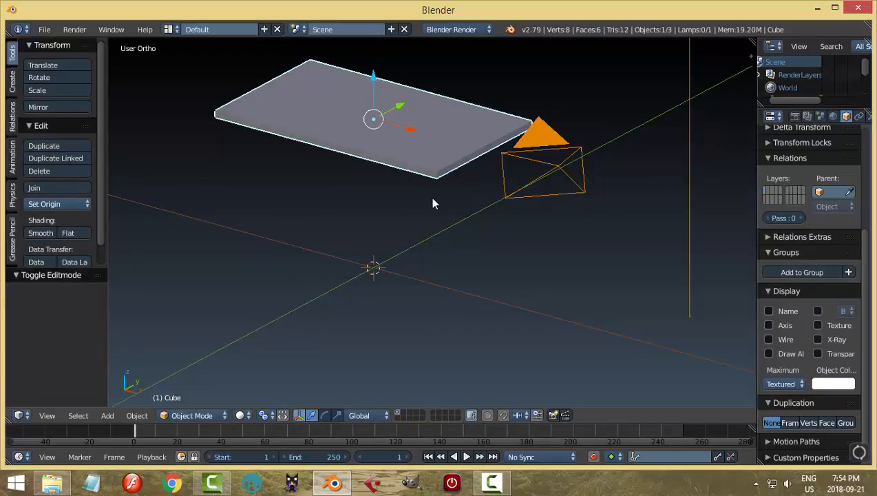
# Reselect the board and add a Bevel modifier to it.
pyautogui.press('a')
pyautogui.moveTo(453, 185); pyautogui.dragTo(465, 193, button='middle')
pyautogui.rightClick(464, 193)
pyautogui.moveTo(580, 218); pyautogui.dragTo(568, 218, button='middle')
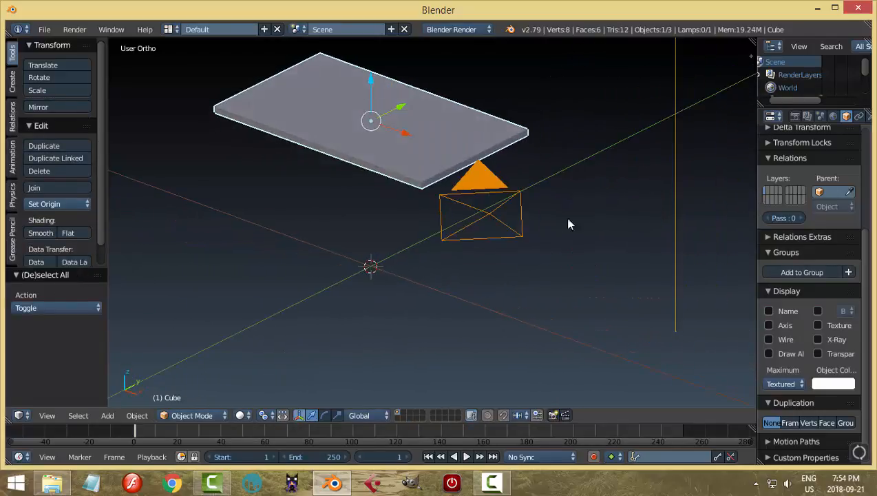
pyautogui.click(820, 116)
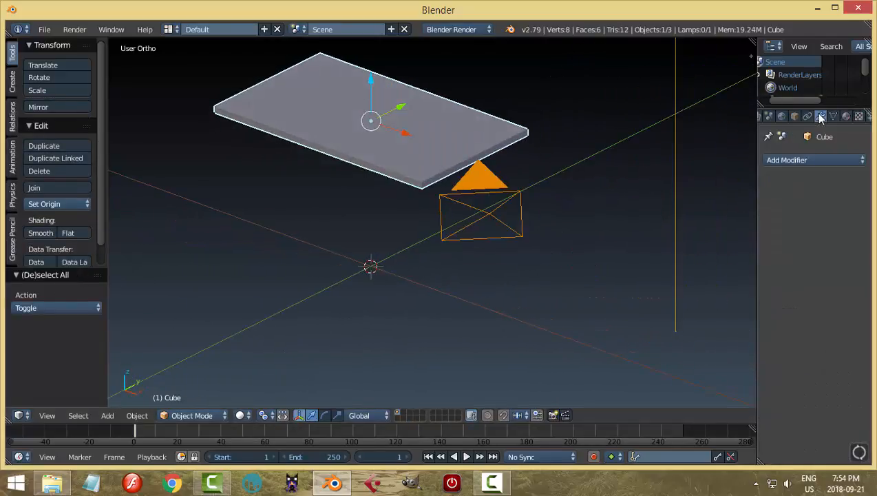
pyautogui.click(792, 159)
pyautogui.click(603, 204)
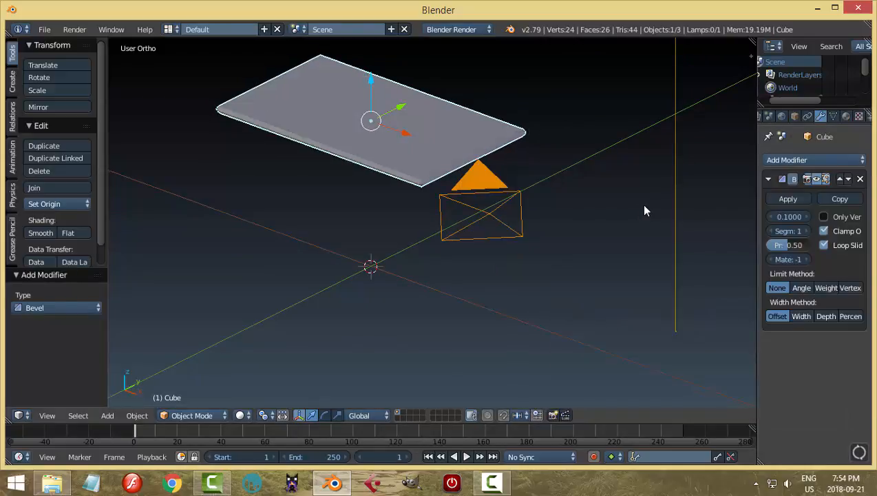
# Reduce the Bevel modifier's width on the board to 0.0130.
pyautogui.scroll(2, 644, 207)
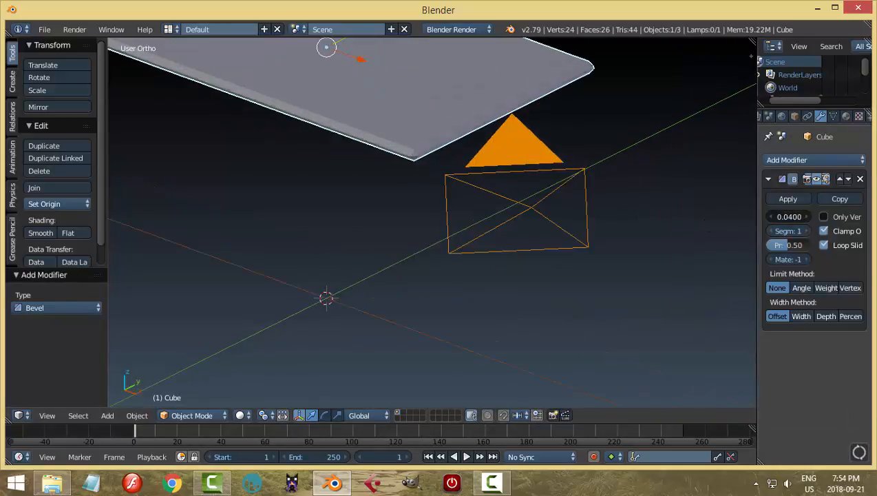
pyautogui.moveTo(789, 217); pyautogui.dragTo(779, 217)
pyautogui.scroll(-4, 495, 198)
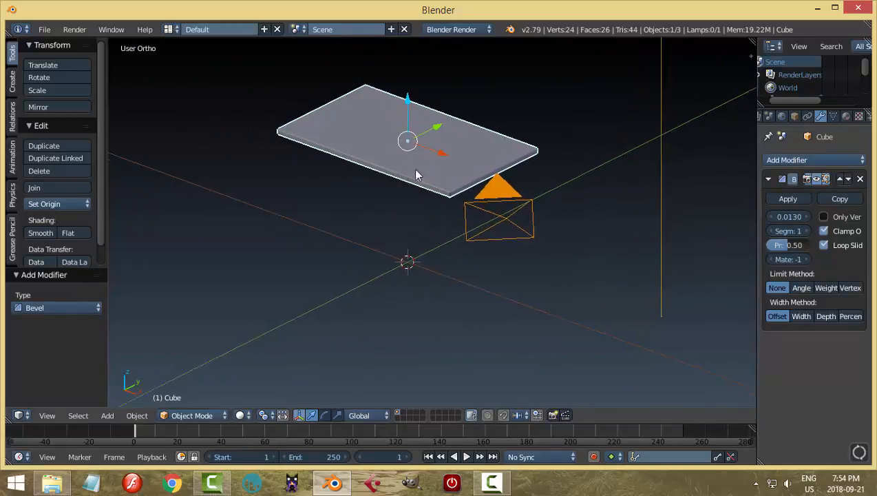
pyautogui.moveTo(415, 175); pyautogui.dragTo(409, 148, button='middle')
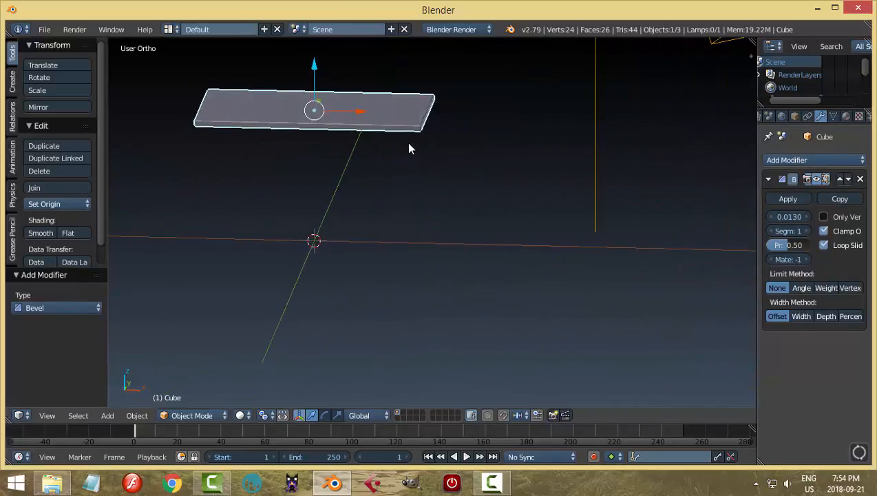
# Duplicate the beveled board and move the copy about 0.99 units down along Z.
pyautogui.press('KP_1')
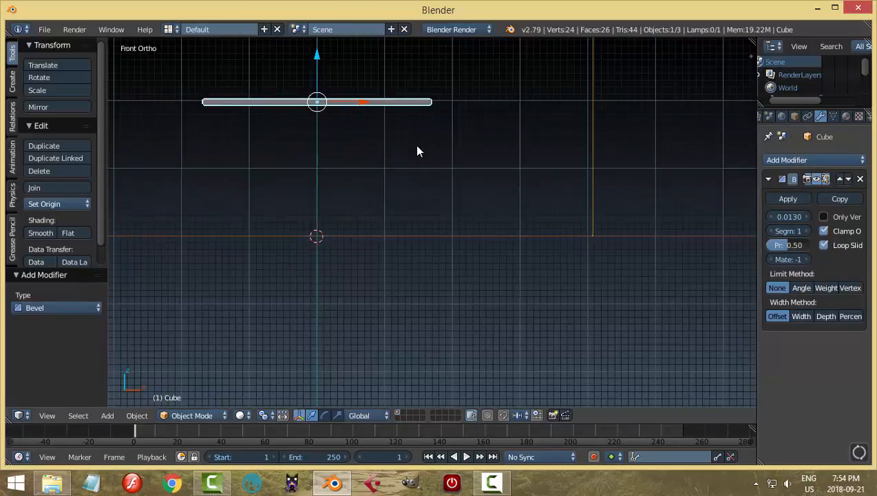
pyautogui.hotkey('shift', 'd')
pyautogui.rightClick(416, 151)
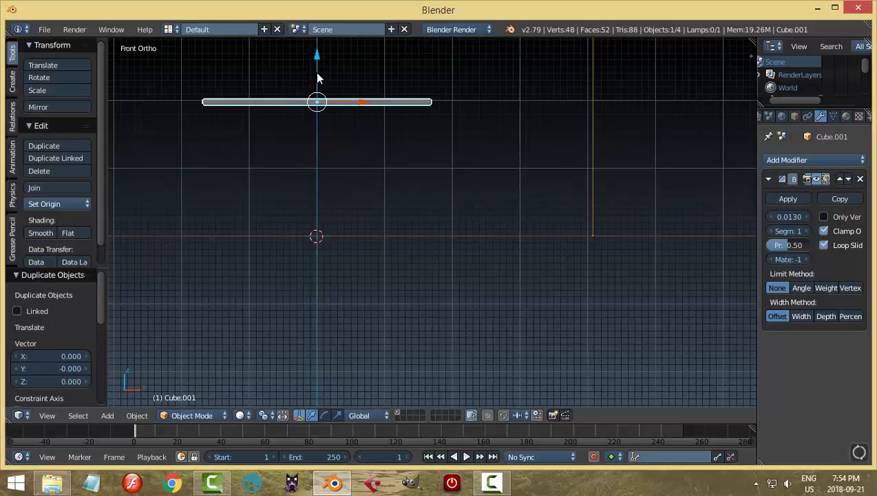
pyautogui.press('g')
pyautogui.press('z')
pyautogui.click(309, 124)
pyautogui.moveTo(309, 124); pyautogui.dragTo(423, 204, button='middle')
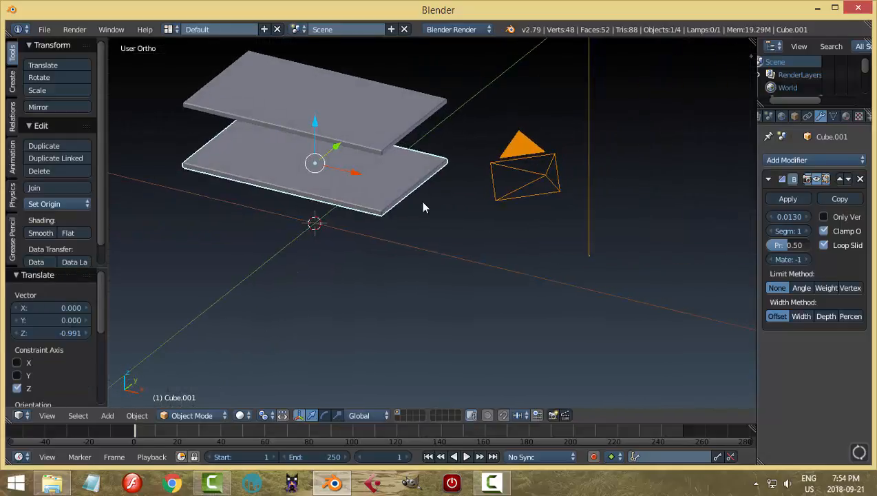
# Remove the Bevel modifier from the duplicated lower board and delete that board.
pyautogui.click(860, 179)
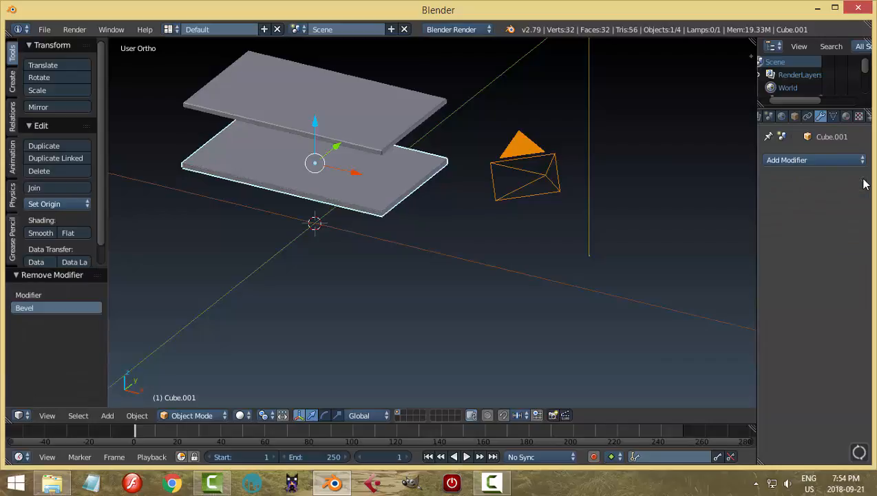
pyautogui.press('x')
pyautogui.click(386, 166)
# Add an Array modifier to the remaining board and collapse its Bevel modifier settings.
pyautogui.press('KP_1')
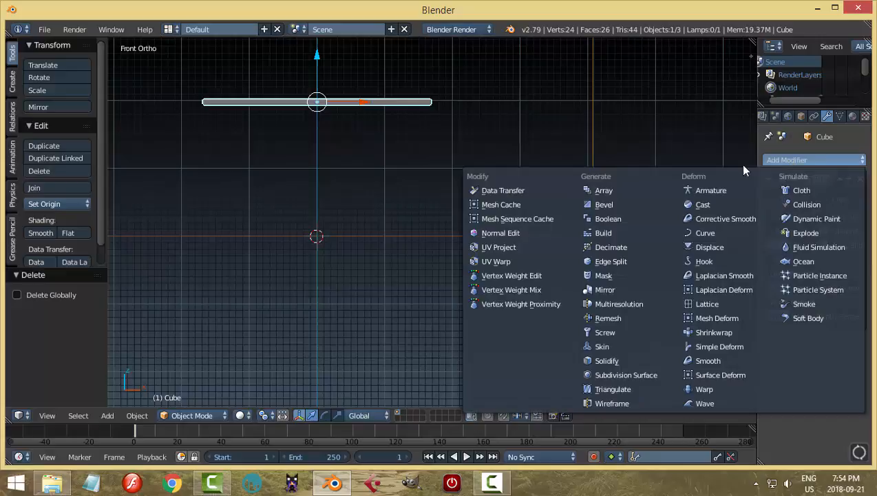
pyautogui.click(625, 186)
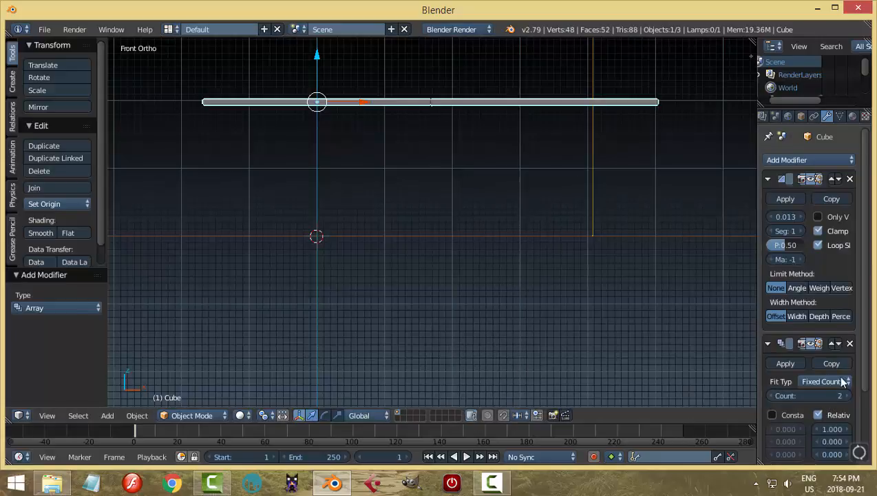
pyautogui.scroll(-4, 831, 400)
pyautogui.scroll(4, 832, 401)
pyautogui.click(768, 179)
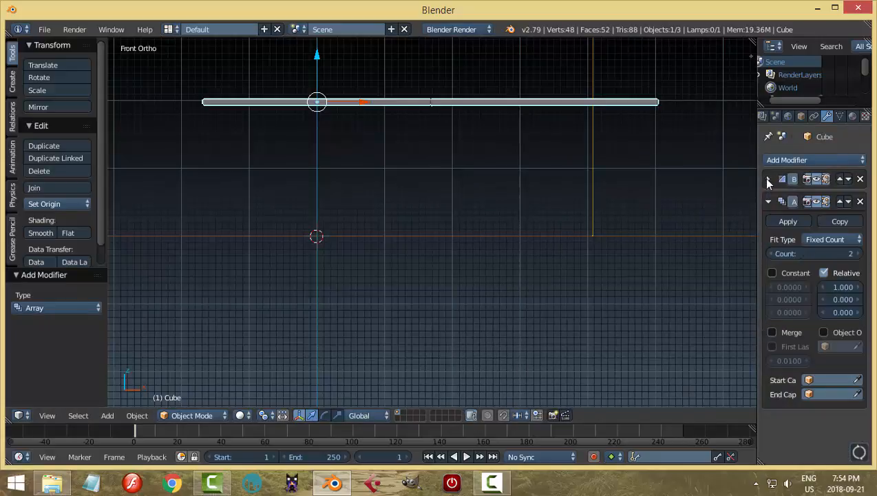
# Set the array's relative offset to -4.800 on Z and 0 on X.
pyautogui.moveTo(832, 312); pyautogui.dragTo(771, 312)
pyautogui.click(842, 287)
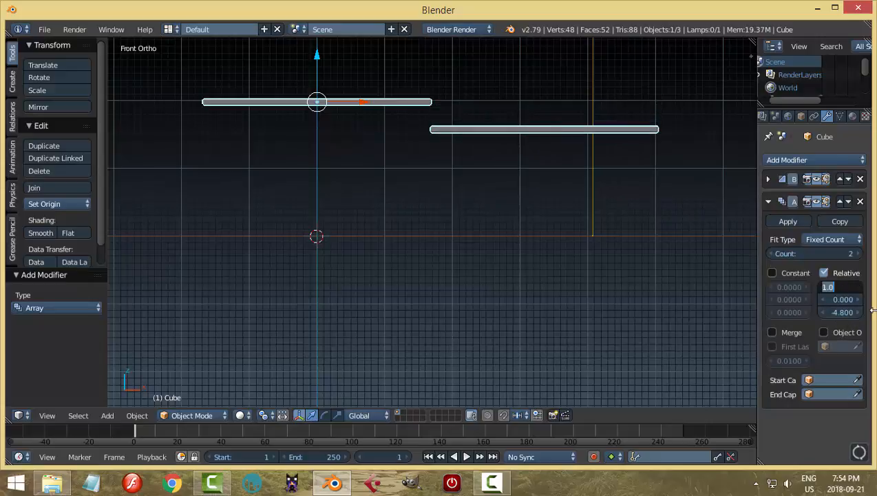
pyautogui.write('0')
pyautogui.press('Return')
# Increase the array count to 3 and set its relative Z offset to -7.300.
pyautogui.click(858, 254)
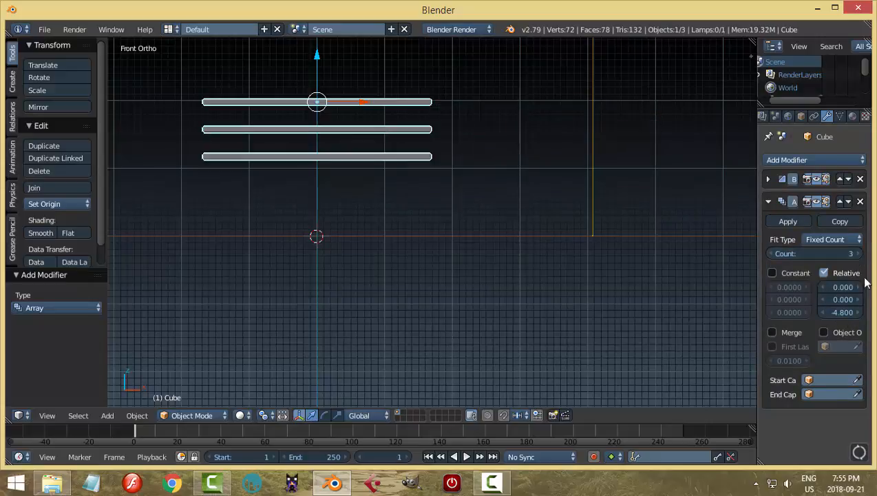
pyautogui.moveTo(845, 312); pyautogui.dragTo(815, 312)
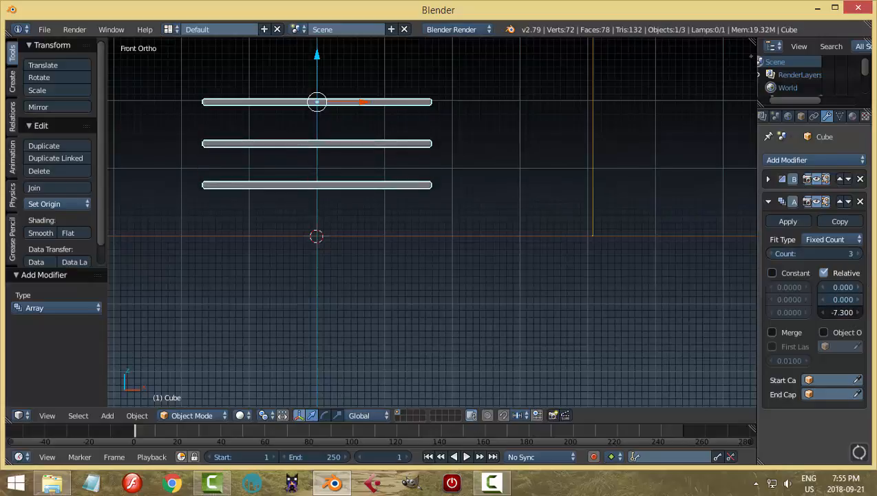
pyautogui.moveTo(524, 226); pyautogui.dragTo(488, 246, button='middle')
pyautogui.scroll(4, 455, 246)
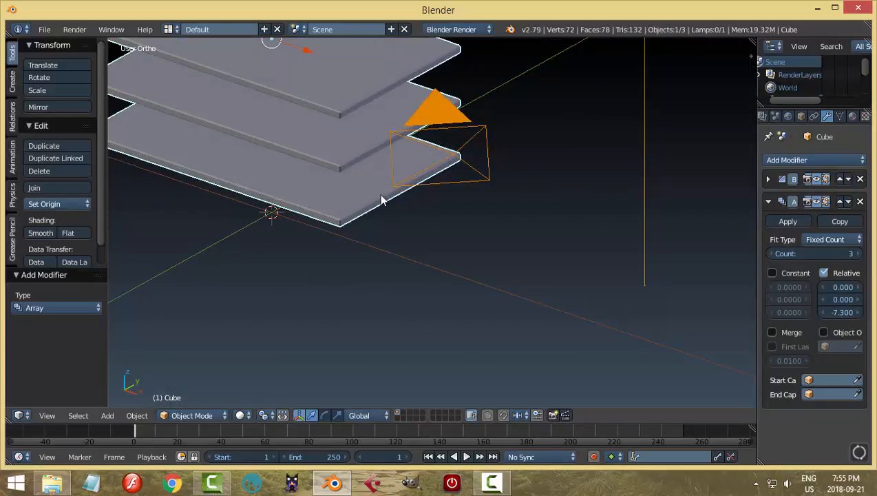
pyautogui.scroll(-1, 382, 196)
pyautogui.keyDown('shift'); pyautogui.moveTo(436, 175); pyautogui.dragTo(483, 217, button='middle'); pyautogui.keyUp('shift')
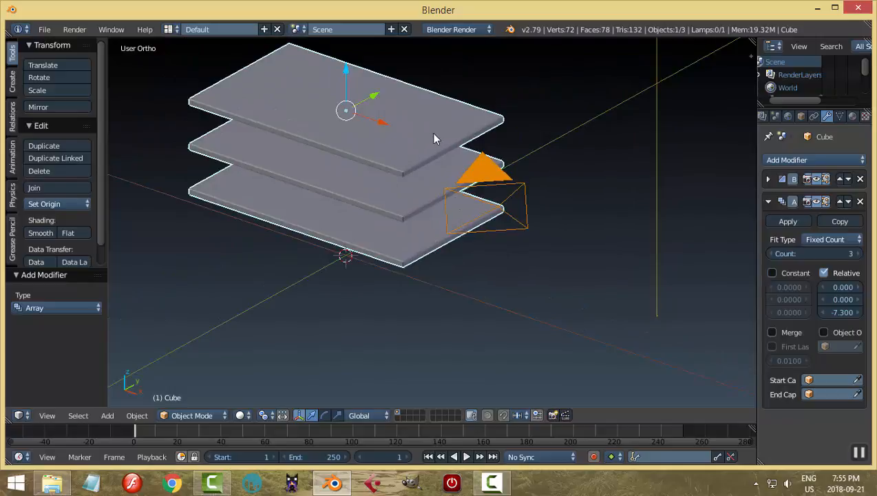
# Shorten the arrayed boards by moving the original board's short end slightly inward along X in Edit Mode.
pyautogui.press('Tab')
pyautogui.hotkey('ctrl', 'Tab')
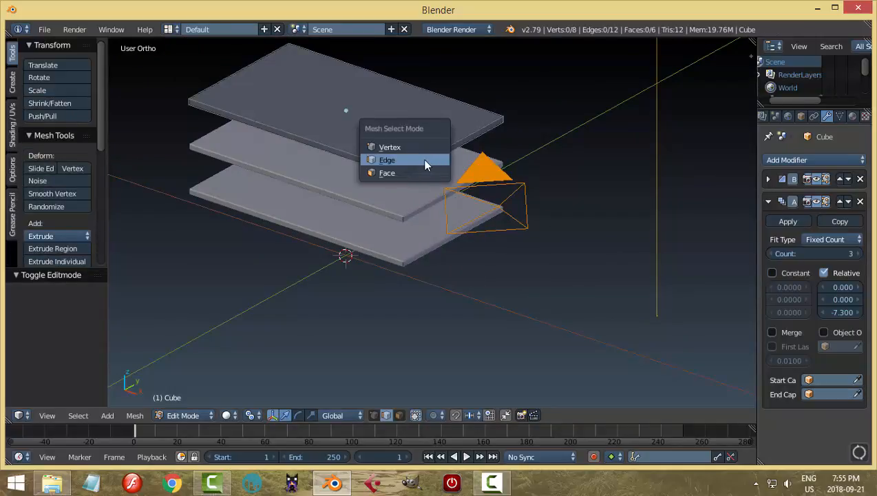
pyautogui.click(423, 168)
pyautogui.rightClick(431, 161)
pyautogui.moveTo(480, 157); pyautogui.dragTo(468, 149)
pyautogui.press('a')
pyautogui.press('Tab')
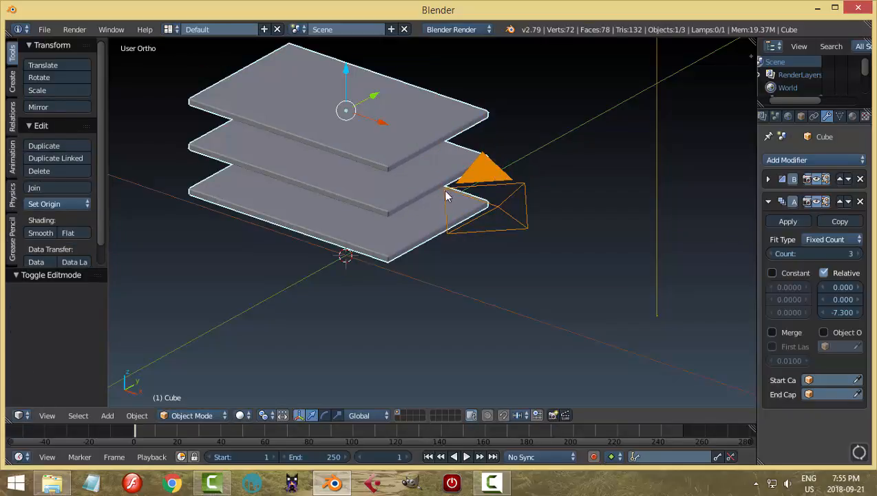
# Remove the Array and Bevel modifiers from the board.
pyautogui.moveTo(394, 201); pyautogui.dragTo(495, 198, button='middle')
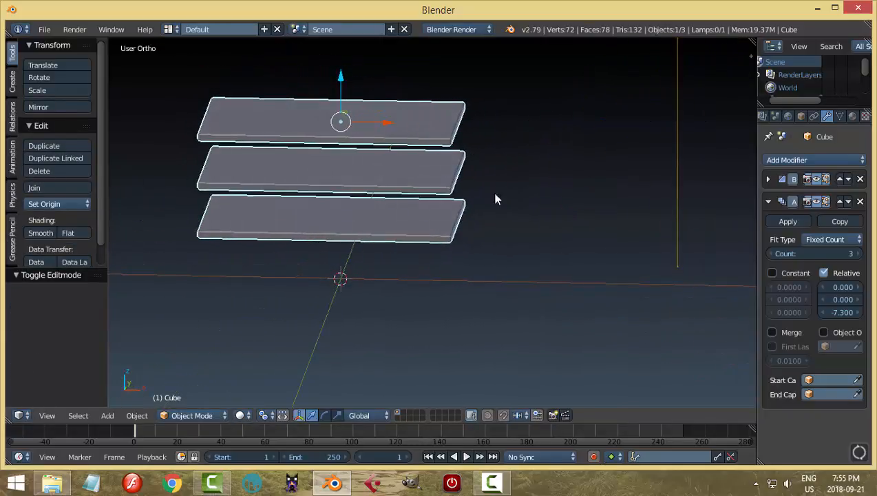
pyautogui.click(860, 202)
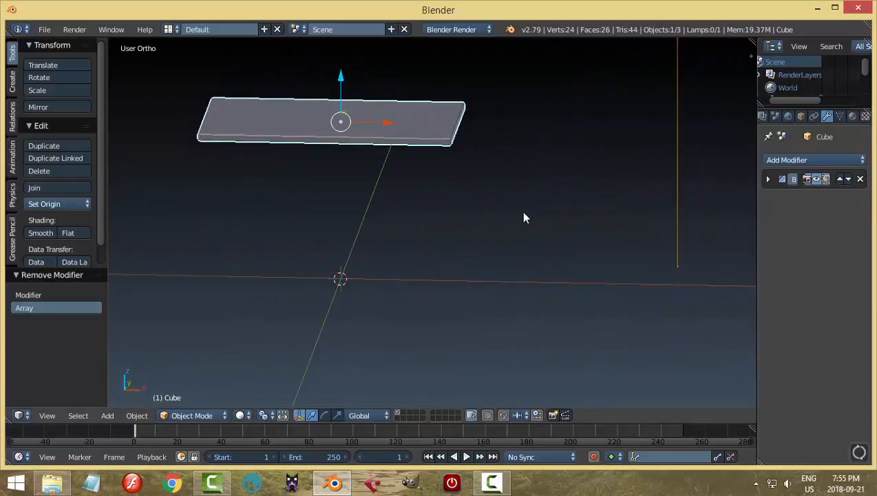
pyautogui.click(860, 179)
# Duplicate the board twice straight down along Z to form three evenly spaced shelves.
pyautogui.moveTo(536, 198); pyautogui.dragTo(518, 211, button='middle')
pyautogui.press('KP_1')
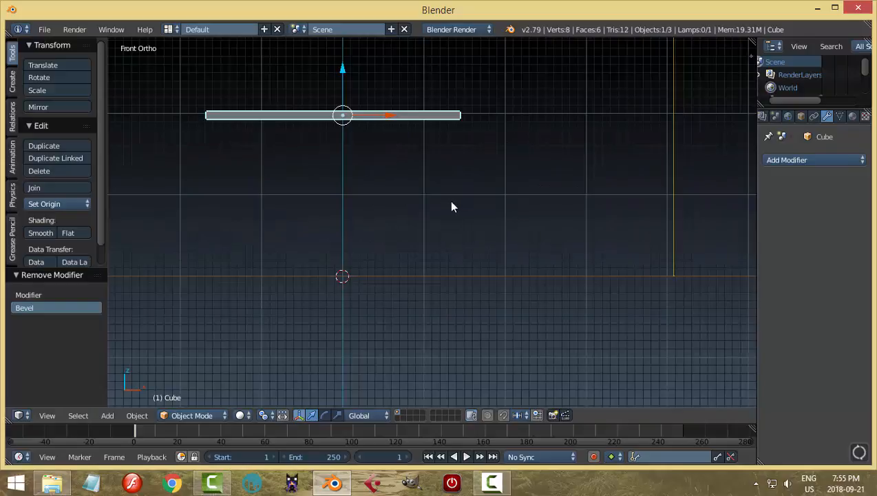
pyautogui.hotkey('shift', 'd')
pyautogui.press('Escape')
pyautogui.moveTo(347, 75); pyautogui.dragTo(345, 236)
pyautogui.hotkey('shift', 'd')
pyautogui.press('Escape')
pyautogui.moveTo(453, 250); pyautogui.dragTo(496, 255, button='middle')
# Duplicate the lowest shelf in place and rotate the copy 90° about Y into an upright panel.
pyautogui.hotkey('shift', 'd')
pyautogui.press('Escape')
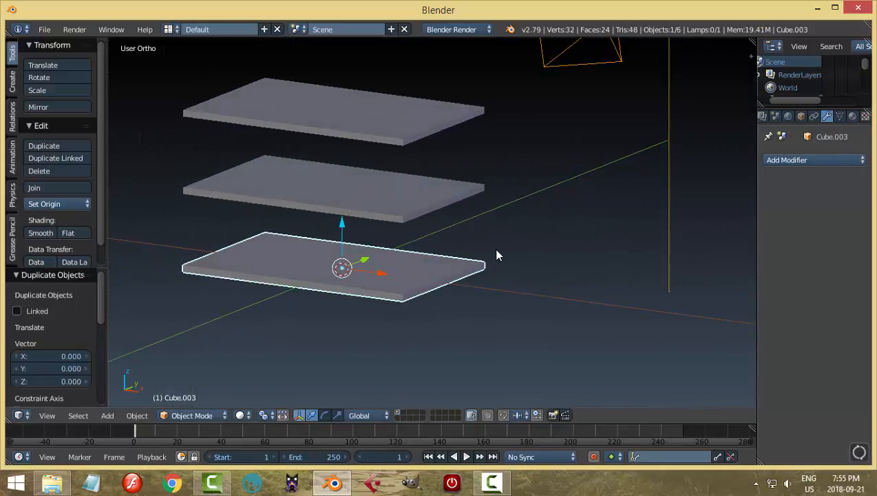
pyautogui.press('r')
pyautogui.press('y')
pyautogui.press('9')
pyautogui.press('0')
pyautogui.press('Return')
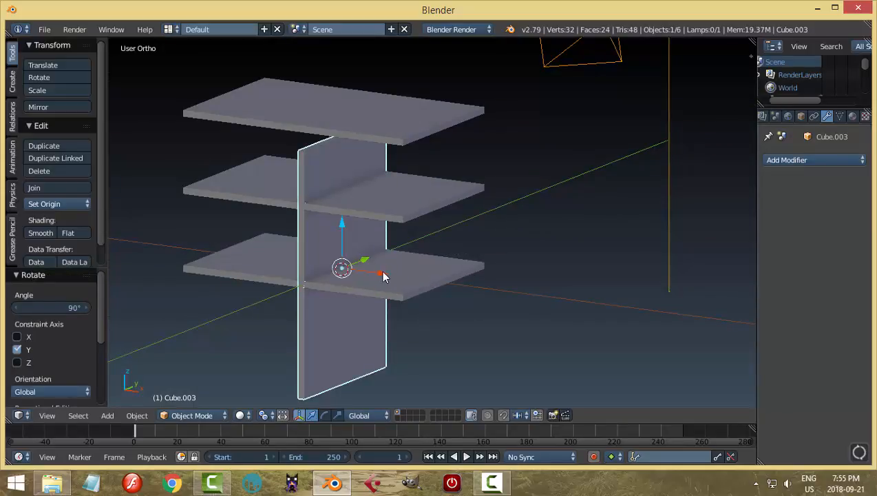
# Move the upright panel along X to the shelves' end and raise it about 0.63 units along Z.
pyautogui.moveTo(383, 276); pyautogui.dragTo(480, 302)
pyautogui.moveTo(447, 235); pyautogui.dragTo(449, 193)
pyautogui.moveTo(368, 252); pyautogui.dragTo(445, 265, button='middle')
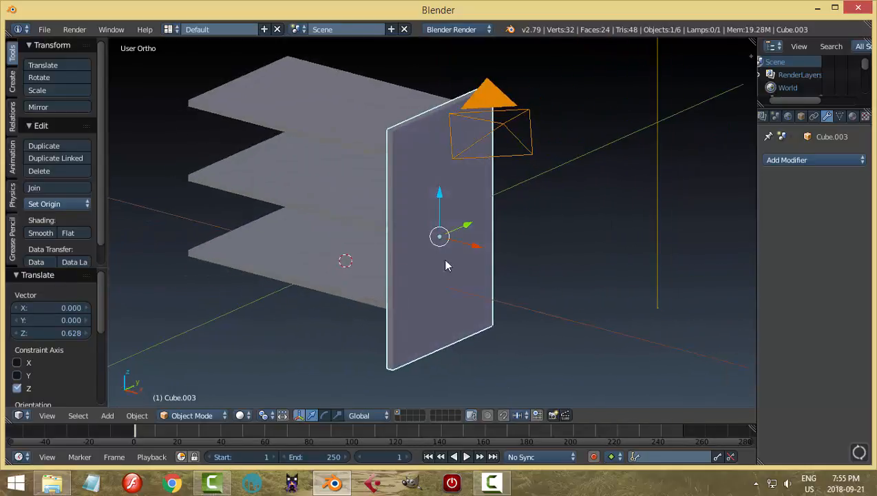
# Scale the upright side panel by about 1.1 along Y.
pyautogui.press('s')
pyautogui.press('y')
pyautogui.click(534, 259)
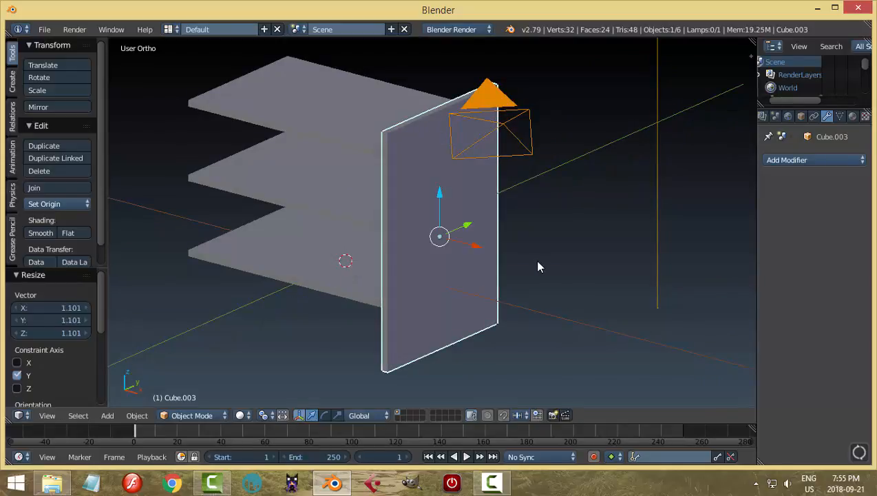
# Duplicate the side panel and move the copy about -3.15 units along X to the shelves' opposite end.
pyautogui.moveTo(535, 259); pyautogui.dragTo(488, 262, button='middle')
pyautogui.hotkey('shift', 'd')
pyautogui.rightClick(486, 260)
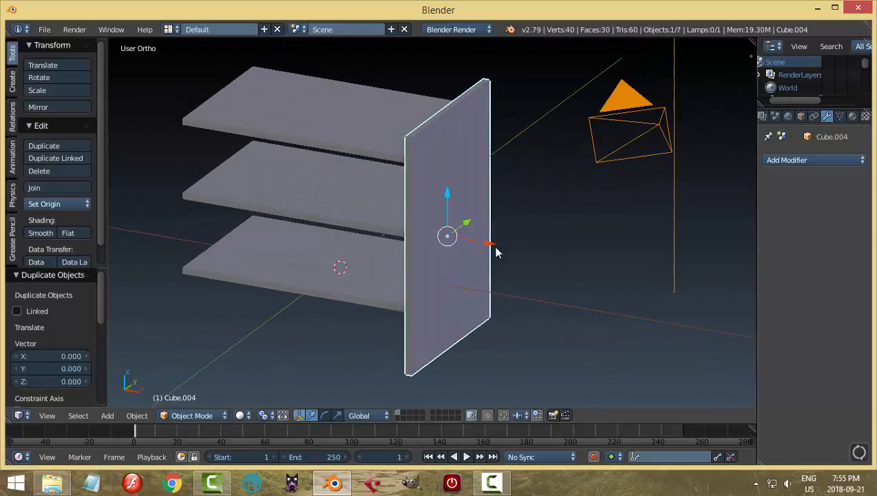
pyautogui.moveTo(493, 248); pyautogui.dragTo(257, 217)
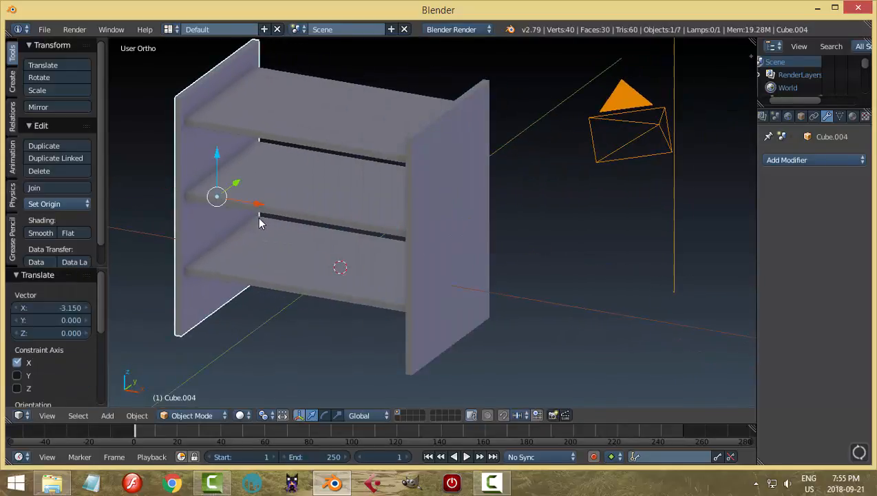
pyautogui.press('a')
pyautogui.moveTo(415, 232); pyautogui.dragTo(332, 179, button='middle')
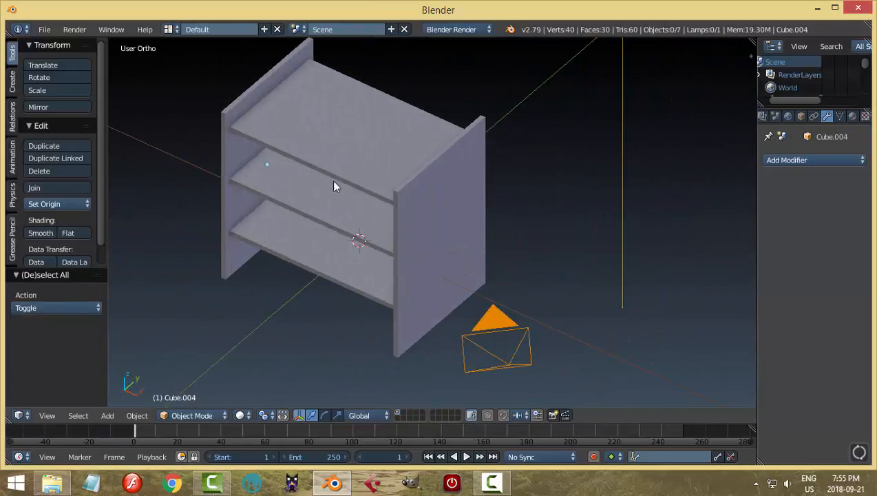
# Add a Bevel modifier to the top shelf and set its width to 0.0160.
pyautogui.rightClick(331, 180)
pyautogui.click(786, 160)
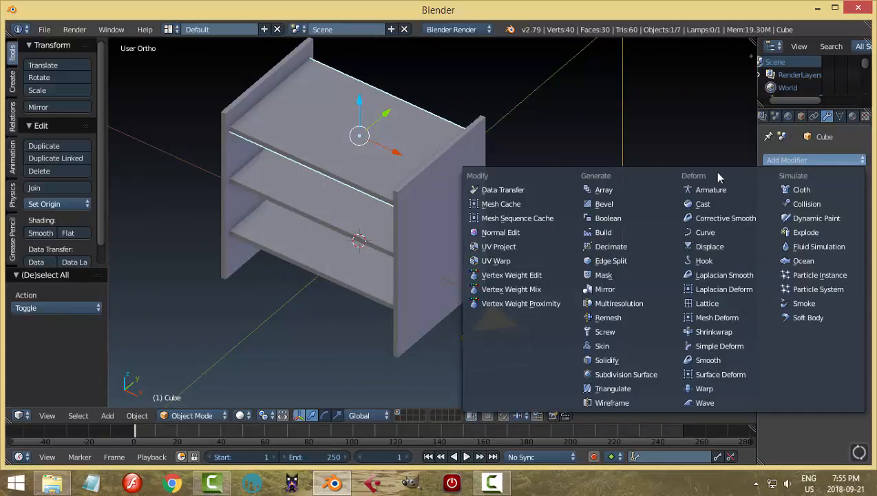
pyautogui.click(633, 205)
pyautogui.moveTo(719, 248); pyautogui.dragTo(519, 218, button='middle')
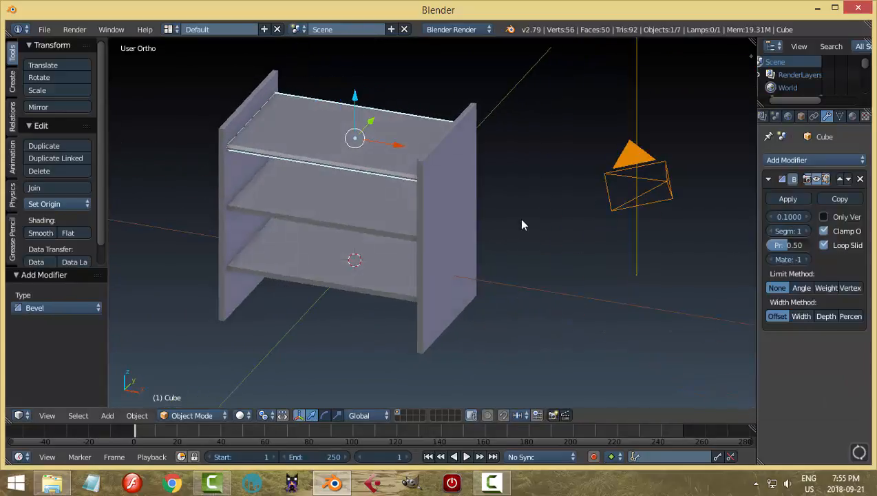
pyautogui.scroll(3, 529, 216)
pyautogui.moveTo(788, 217); pyautogui.dragTo(774, 216)
pyautogui.press('a')
pyautogui.scroll(-3, 538, 244)
pyautogui.moveTo(527, 247); pyautogui.dragTo(576, 259, button='middle')
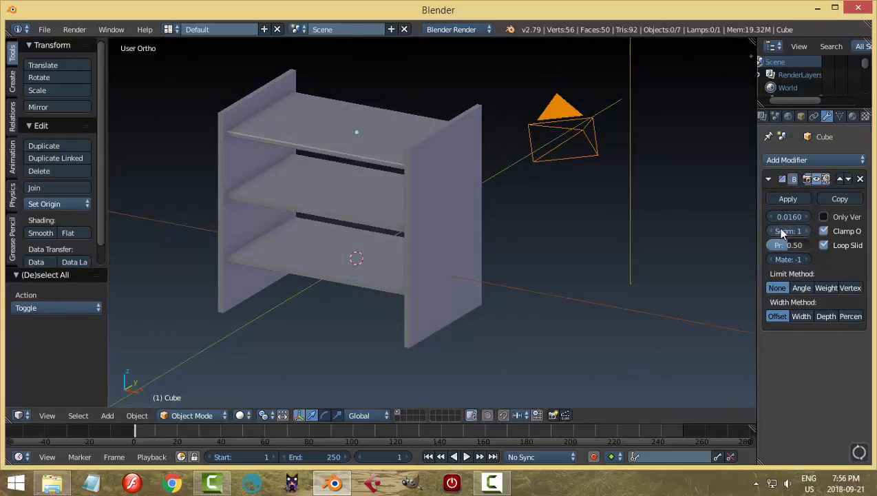
pyautogui.scroll(3, 355, 205)
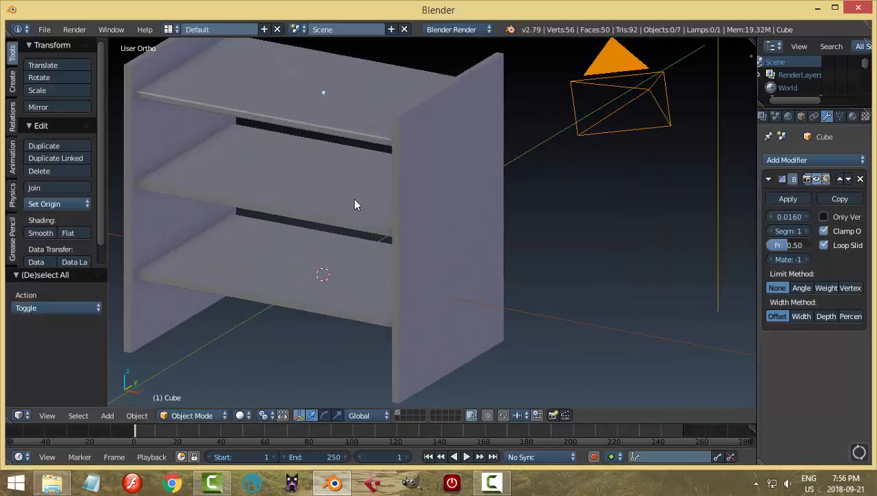
# Select the other shelves and side panels one at a time to check whether they have modifiers.
pyautogui.rightClick(354, 204)
pyautogui.moveTo(354, 205); pyautogui.dragTo(527, 237, button='middle')
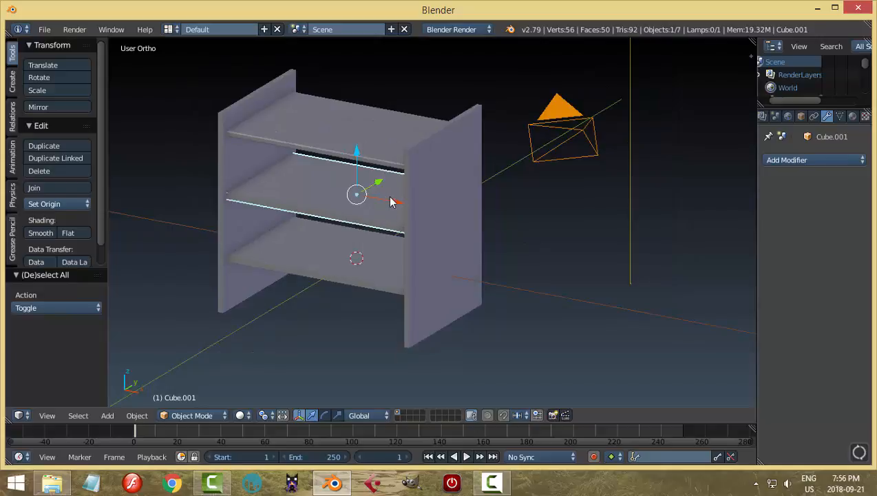
pyautogui.press('a')
pyautogui.moveTo(456, 232); pyautogui.dragTo(448, 250, button='middle')
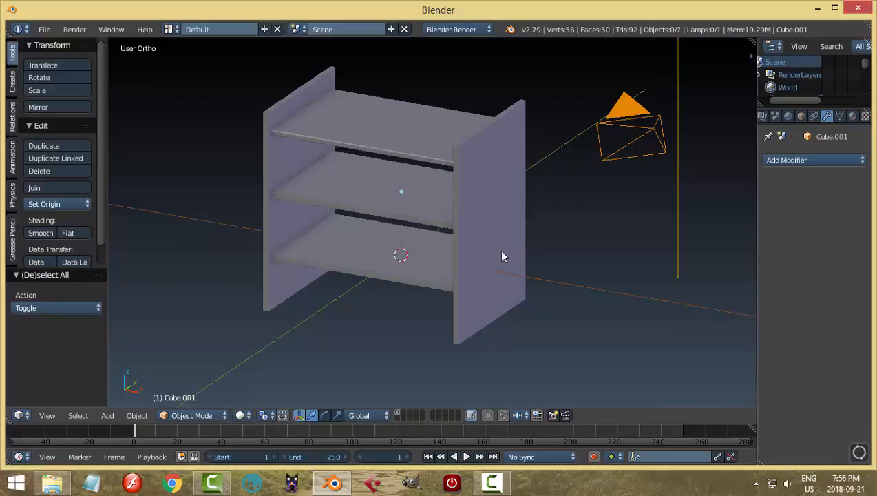
pyautogui.rightClick(484, 206)
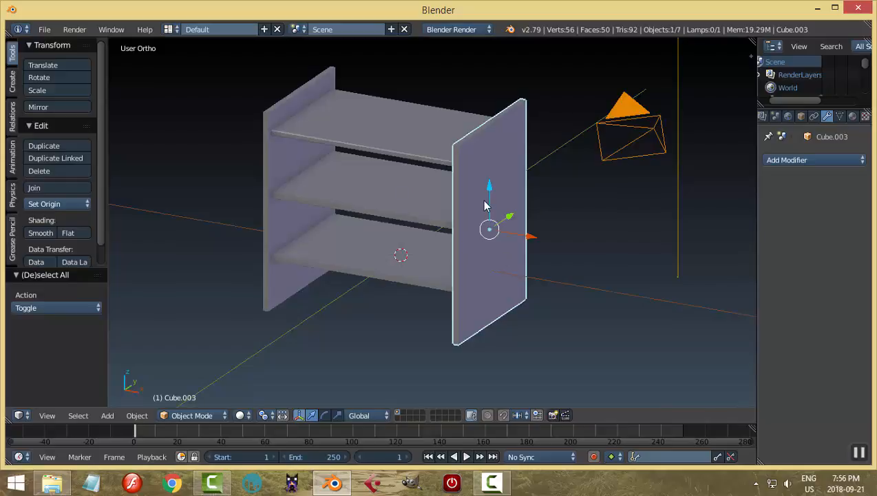
pyautogui.rightClick(411, 195)
pyautogui.rightClick(292, 172)
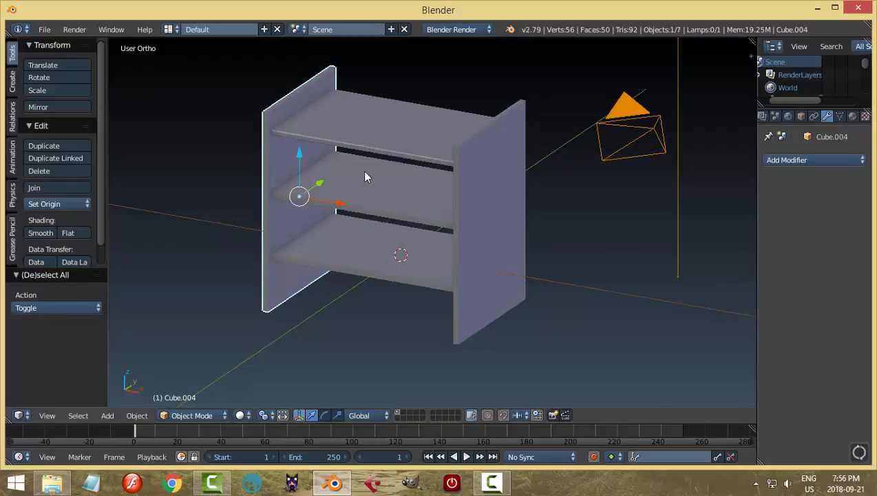
pyautogui.rightClick(345, 249)
# Join both side panels and the two lower shelves into the beveled top shelf.
pyautogui.keyDown('shift'); pyautogui.rightClick(463, 205); pyautogui.keyUp('shift')
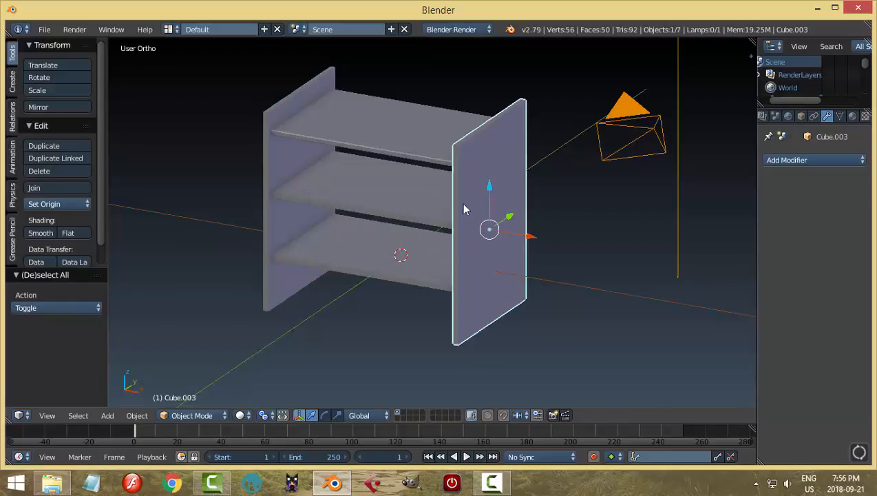
pyautogui.keyDown('shift'); pyautogui.rightClick(406, 209); pyautogui.keyUp('shift')
pyautogui.keyDown('shift'); pyautogui.rightClick(344, 227); pyautogui.keyUp('shift')
pyautogui.keyDown('shift'); pyautogui.rightClick(263, 136); pyautogui.keyUp('shift')
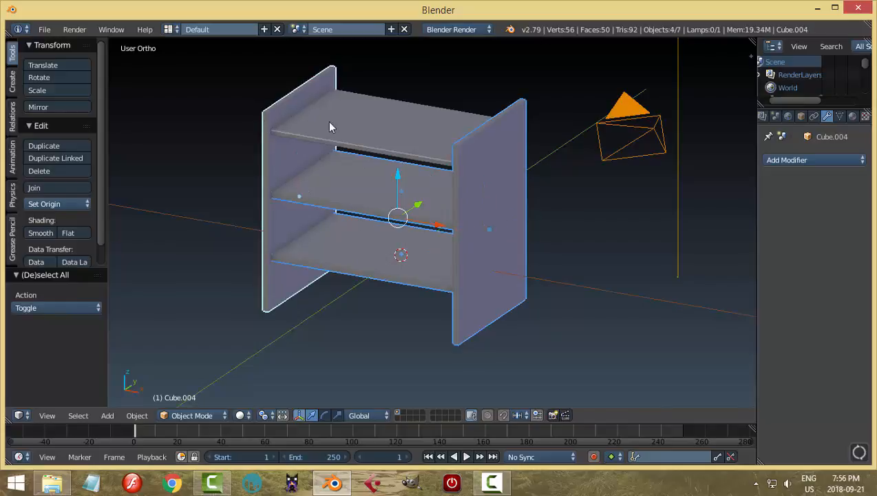
pyautogui.keyDown('shift'); pyautogui.rightClick(332, 127); pyautogui.keyUp('shift')
pyautogui.hotkey('ctrl', 'j')
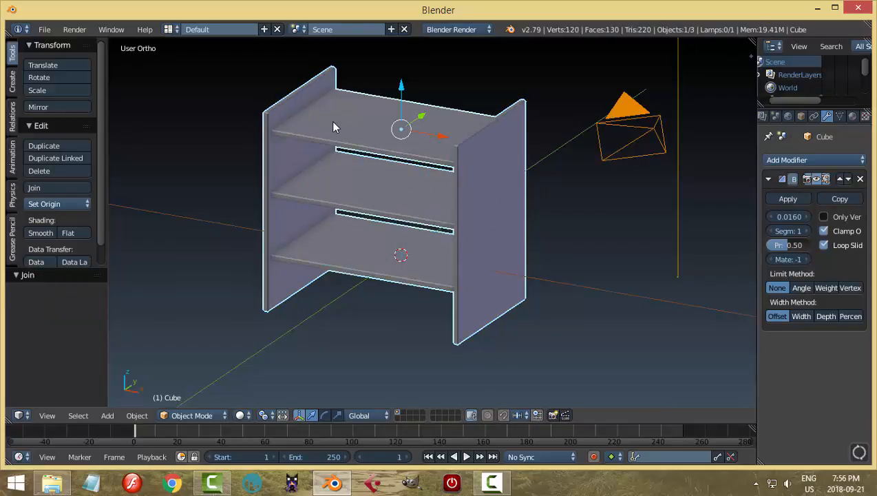
pyautogui.moveTo(480, 235); pyautogui.dragTo(506, 238, button='middle')
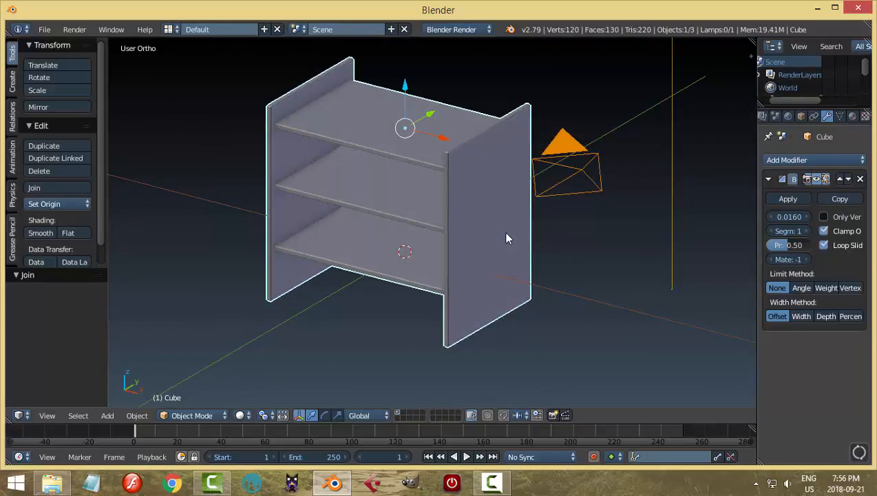
# Undo the join of the boards and deselect everything.
pyautogui.hotkey('ctrl', 'z')
pyautogui.press('a')
pyautogui.scroll(2, 507, 249)
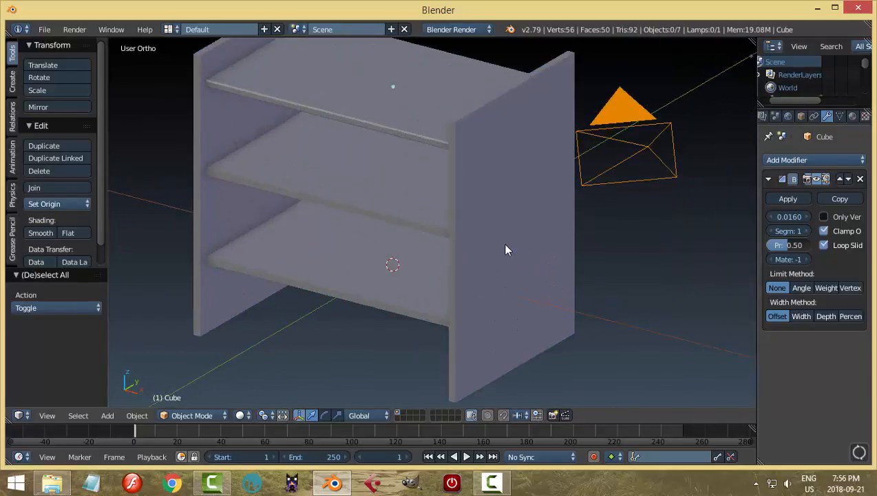
# Link the top shelf's modifiers to both side panels and the two lower shelves.
pyautogui.rightClick(485, 224)
pyautogui.keyDown('shift'); pyautogui.rightClick(236, 133); pyautogui.keyUp('shift')
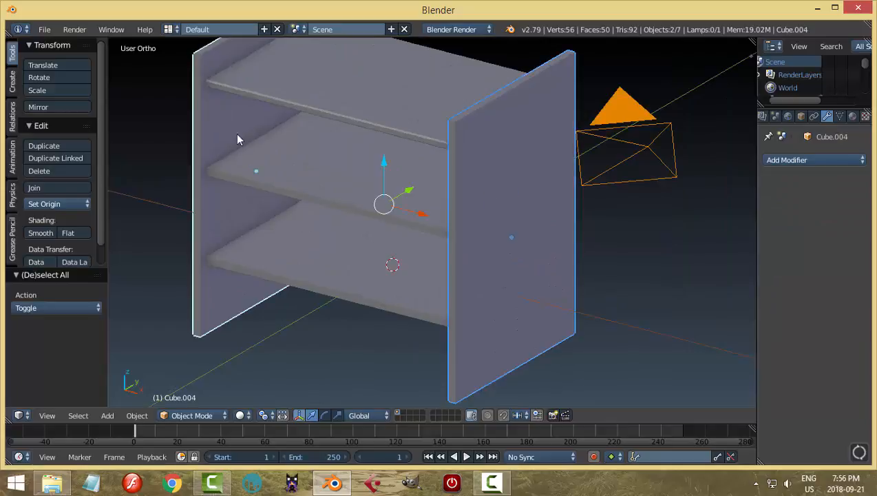
pyautogui.keyDown('shift'); pyautogui.rightClick(300, 257); pyautogui.keyUp('shift')
pyautogui.keyDown('shift'); pyautogui.rightClick(297, 183); pyautogui.keyUp('shift')
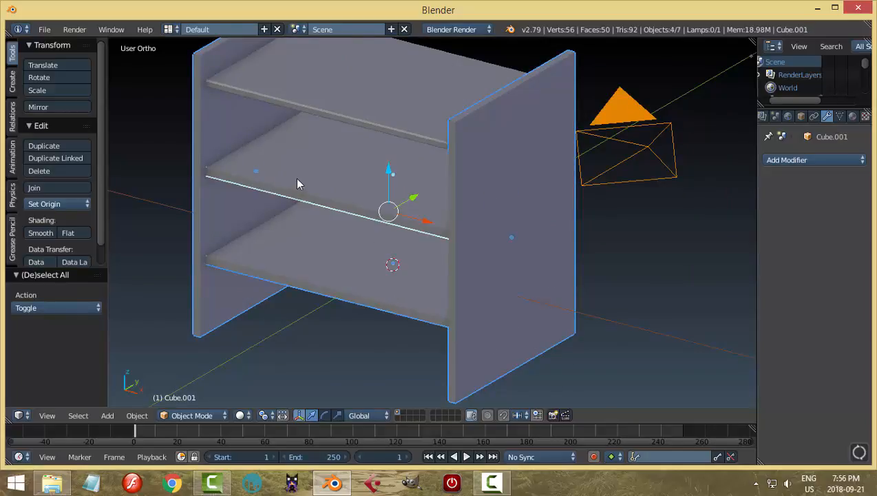
pyautogui.keyDown('shift'); pyautogui.rightClick(382, 97); pyautogui.keyUp('shift')
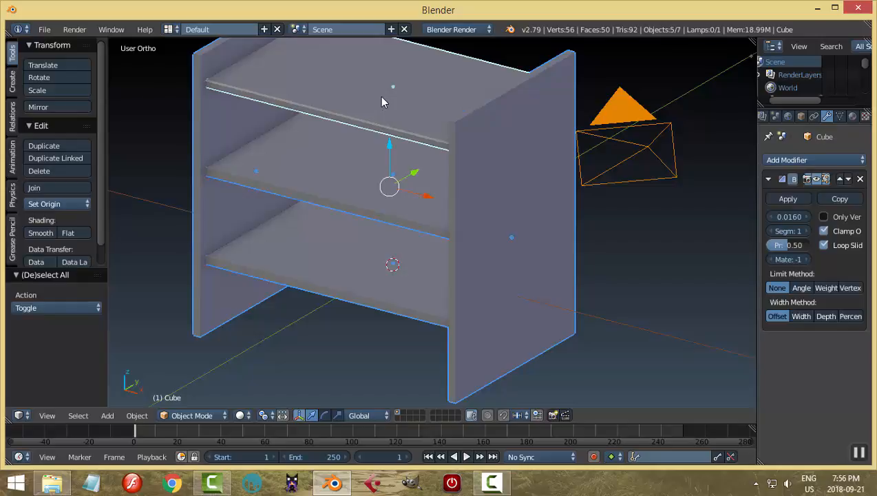
pyautogui.hotkey('ctrl', 'l')
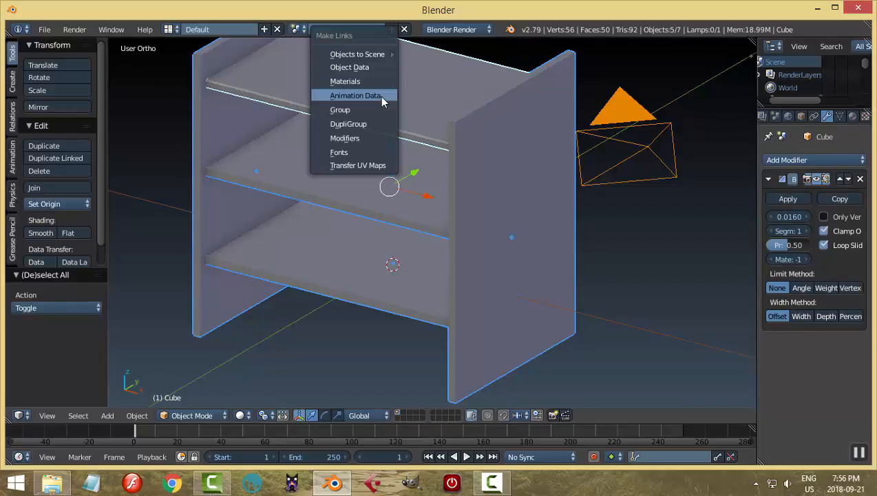
pyautogui.click(346, 138)
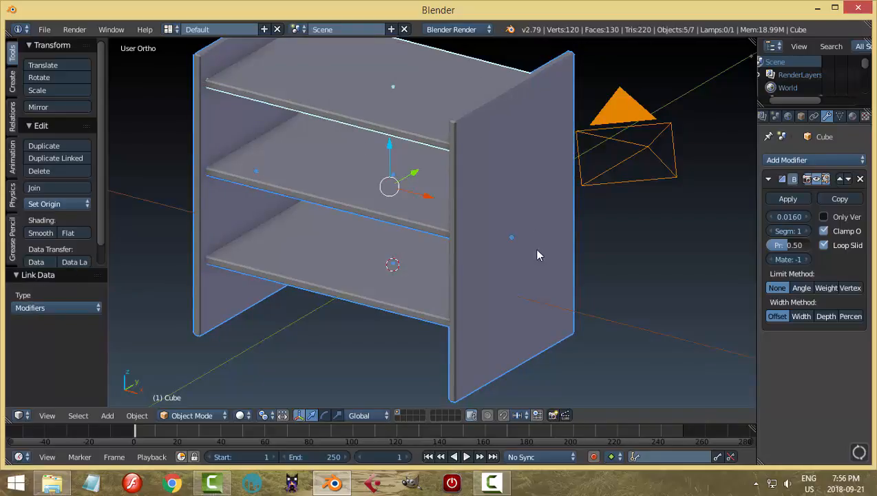
pyautogui.press('a')
# Nudge the first side panel slightly outward along X.
pyautogui.moveTo(530, 251); pyautogui.dragTo(522, 289, button='middle')
pyautogui.rightClick(514, 262)
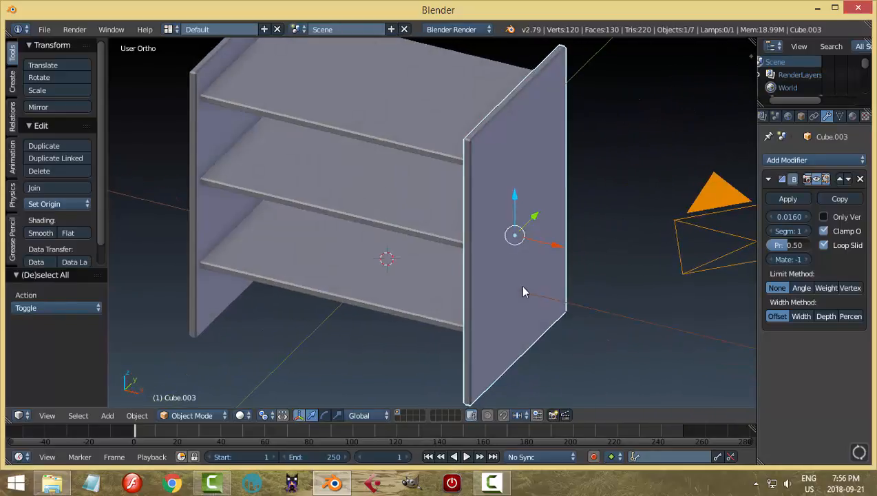
pyautogui.press('g')
pyautogui.press('x')
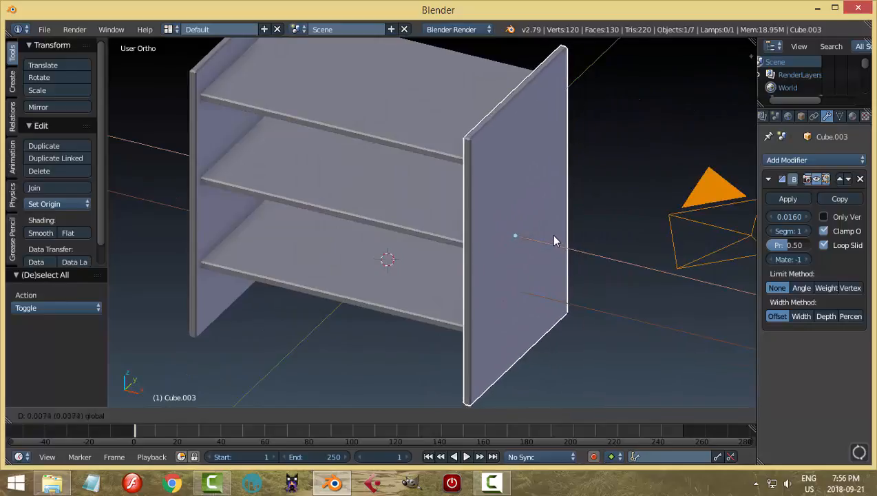
pyautogui.click(555, 240)
# Duplicate the side panel in place and rotate the copy 90° about Z.
pyautogui.moveTo(555, 240); pyautogui.dragTo(535, 263, button='middle')
pyautogui.hotkey('shift', 'd')
pyautogui.rightClick(529, 245)
pyautogui.press('r')
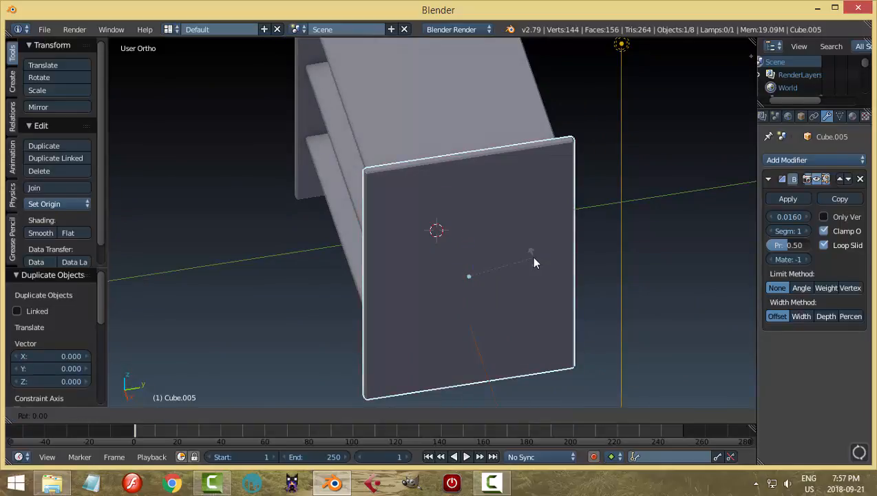
pyautogui.press('z')
pyautogui.press('9')
pyautogui.press('0')
pyautogui.press('Return')
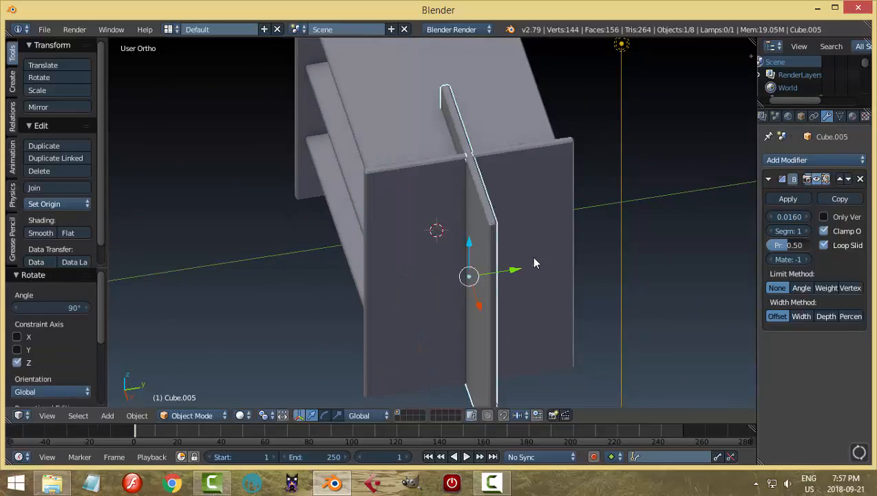
# Position the rotated panel behind the shelves, moving it about 1.02 units along Y and -1.62 along X.
pyautogui.moveTo(532, 260); pyautogui.dragTo(513, 292, button='middle')
pyautogui.press('g')
pyautogui.press('x')
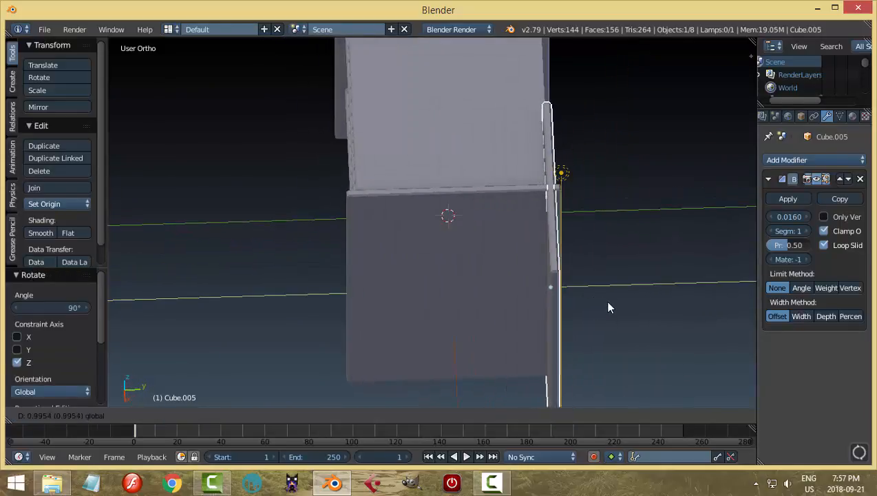
pyautogui.moveTo(609, 298); pyautogui.dragTo(610, 298)
pyautogui.moveTo(610, 299); pyautogui.dragTo(537, 253, button='middle')
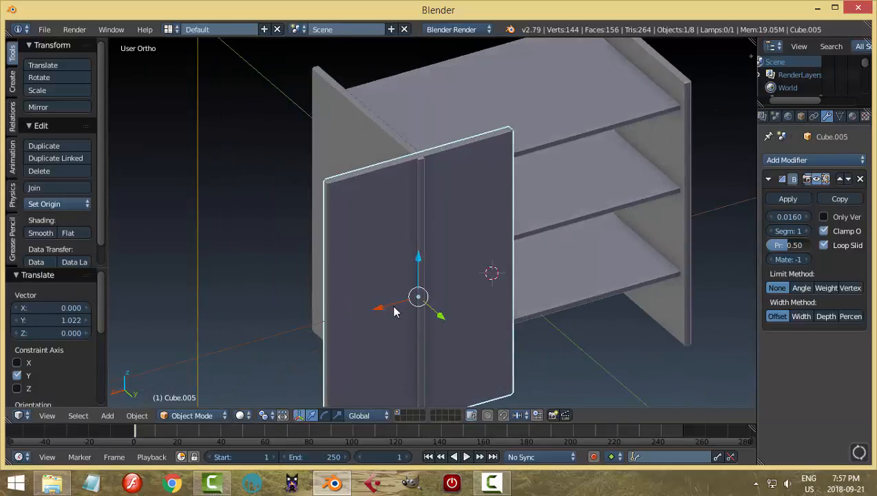
pyautogui.moveTo(392, 310); pyautogui.dragTo(531, 273)
pyautogui.click(540, 279)
# Scale the back panel's mesh by about 1.48 along X and shift it to span both side panels.
pyautogui.moveTo(539, 279); pyautogui.dragTo(502, 271, button='middle')
pyautogui.press('ctrl+KP_1')
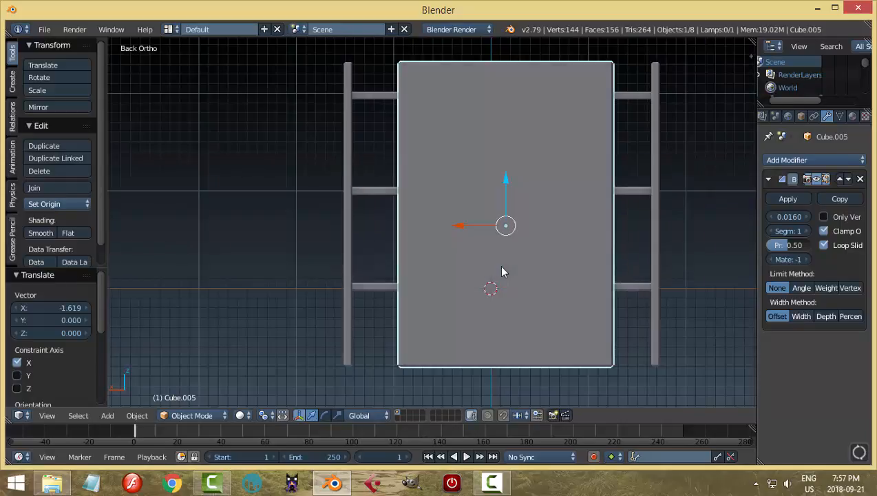
pyautogui.press('Tab')
pyautogui.press('a')
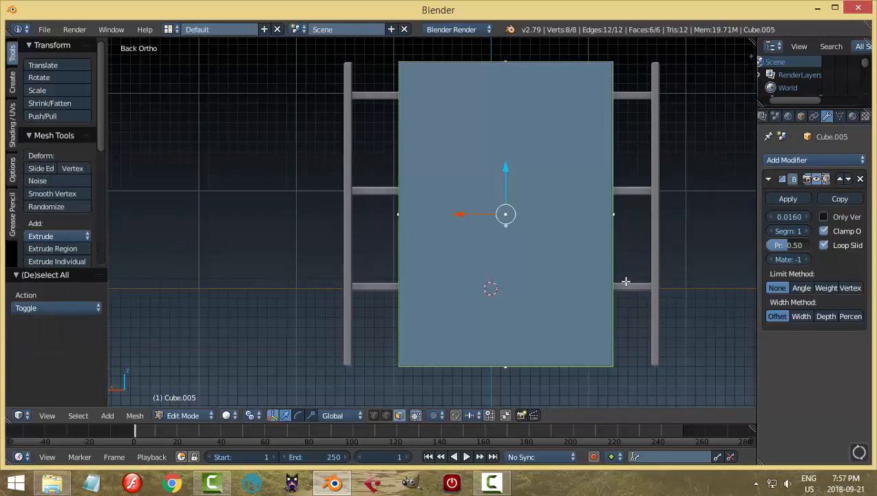
pyautogui.press('s')
pyautogui.press('x')
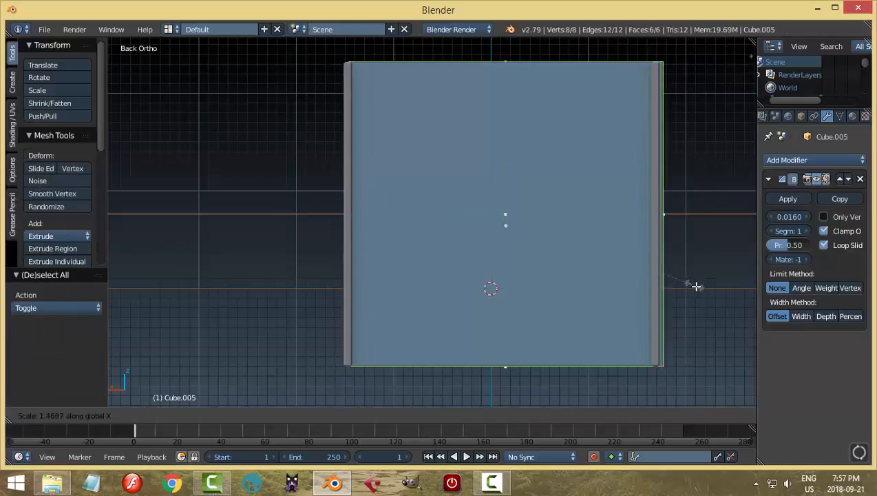
pyautogui.click(695, 288)
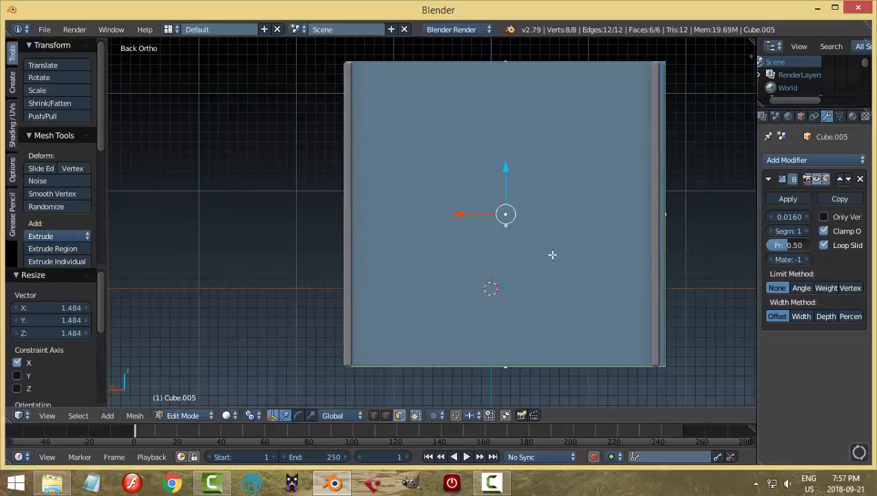
pyautogui.moveTo(464, 214); pyautogui.dragTo(457, 214)
pyautogui.press('Tab')
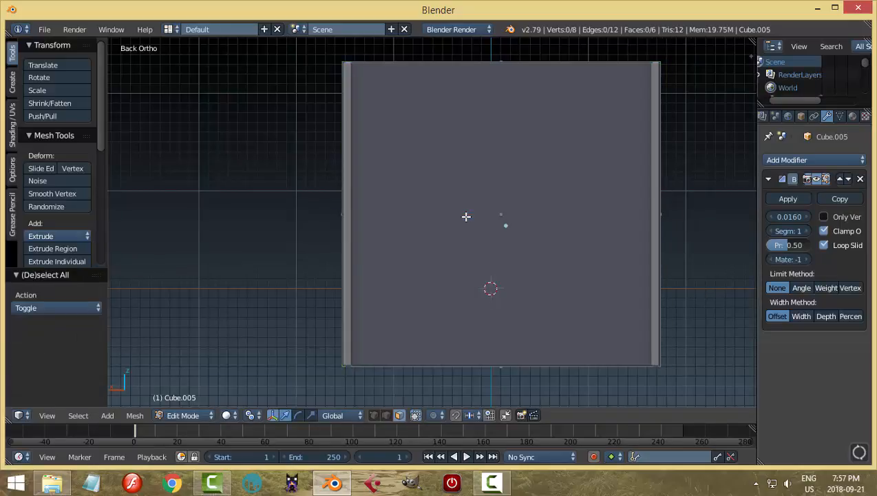
pyautogui.moveTo(403, 208); pyautogui.dragTo(491, 265, button='middle')
# Delete all objects from the scene.
pyautogui.press('a')
pyautogui.press('a')
pyautogui.press('x')
pyautogui.click(506, 243)
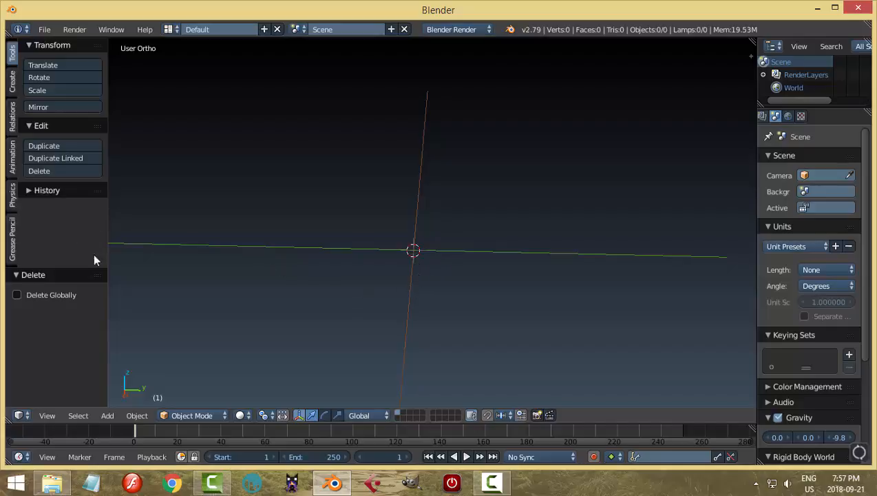
pyautogui.keyDown('shift'); pyautogui.moveTo(349, 268); pyautogui.dragTo(335, 250, button='middle'); pyautogui.keyUp('shift')
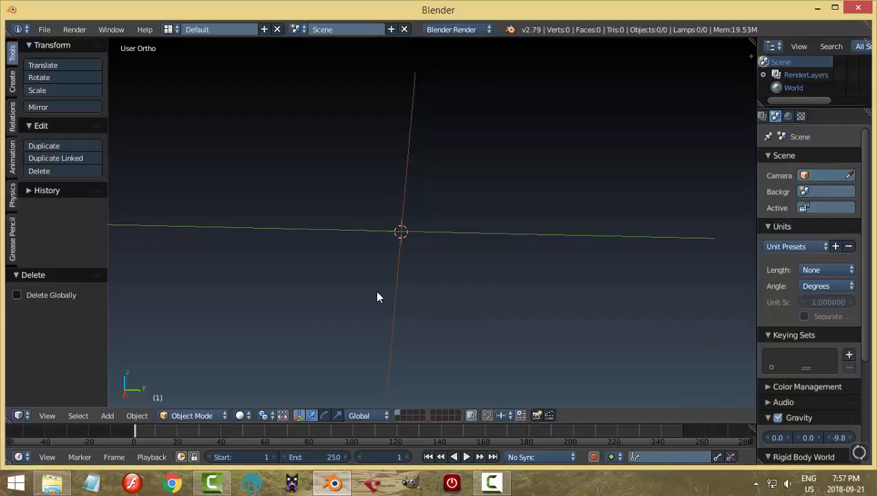
# Add a plane mesh at the scene origin and look at it straight from above.
pyautogui.hotkey('shift', 'a')
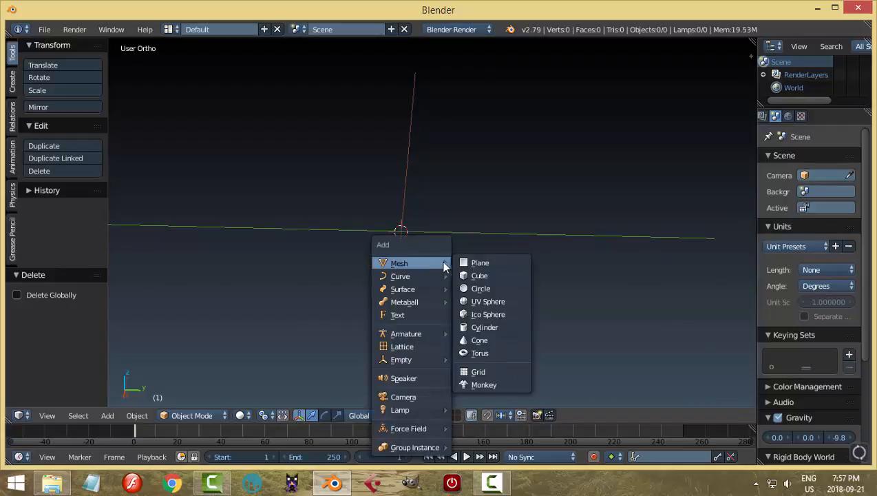
pyautogui.click(480, 264)
pyautogui.press('KP_7')
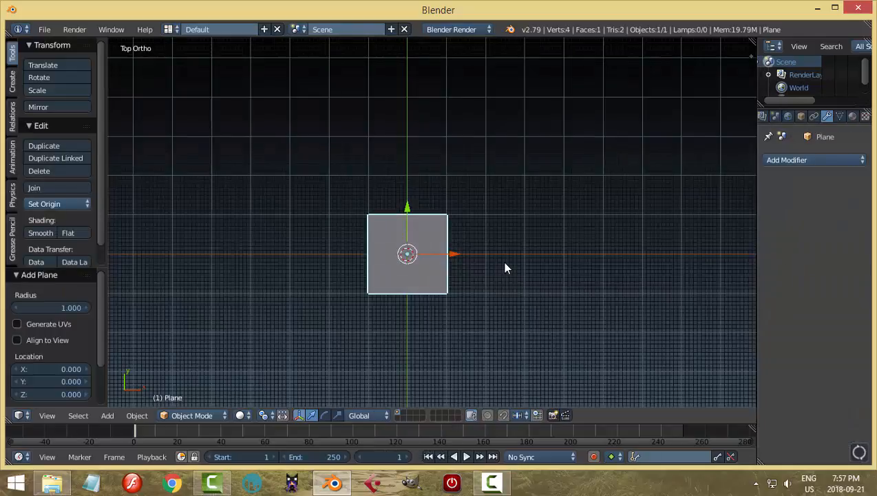
pyautogui.scroll(3, 505, 268)
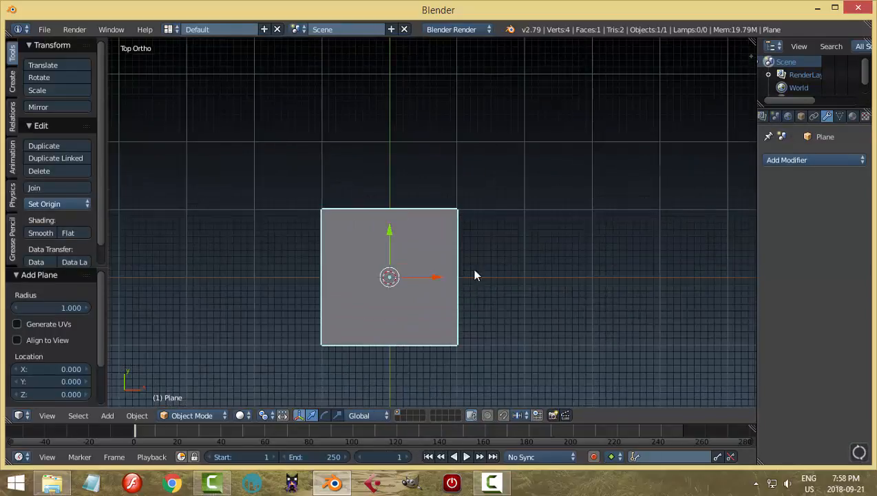
pyautogui.keyDown('shift'); pyautogui.moveTo(473, 274); pyautogui.dragTo(496, 266, button='middle'); pyautogui.keyUp('shift')
pyautogui.scroll(2, 496, 266)
pyautogui.scroll(-1, 493, 267)
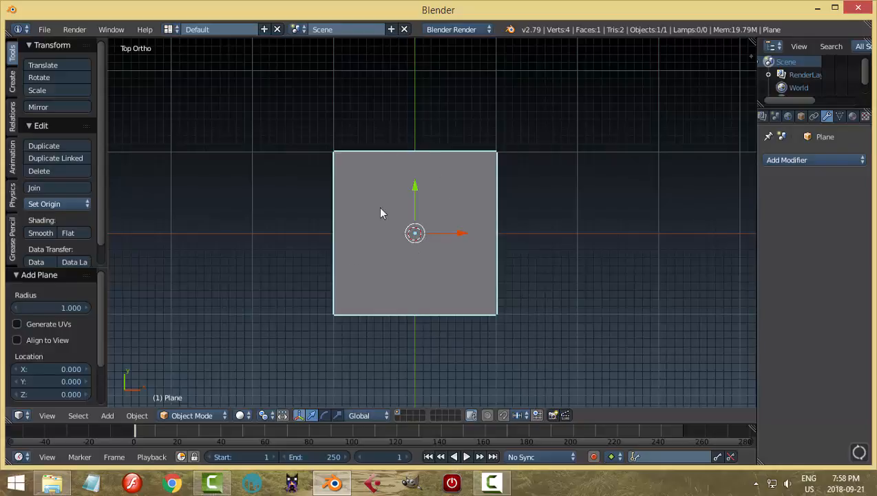
# Switch to the UV Editing screen layout, hide its side panels and show the plane from the top.
pyautogui.click(168, 30)
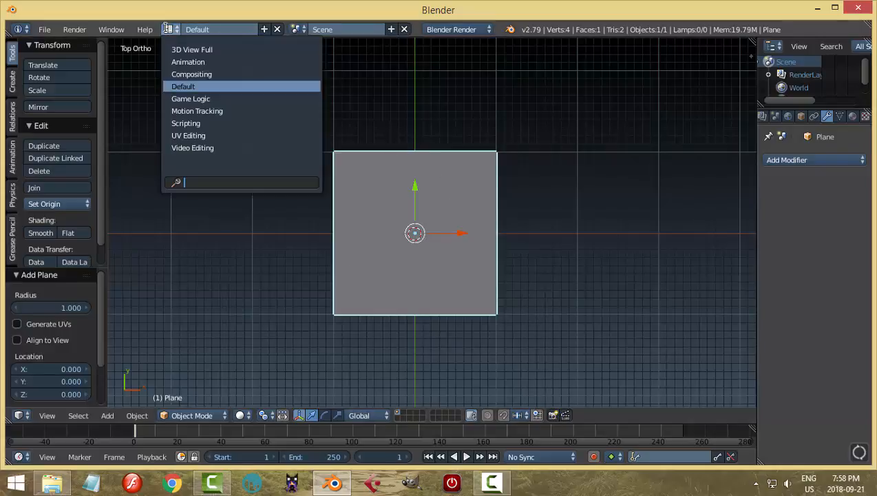
pyautogui.click(189, 135)
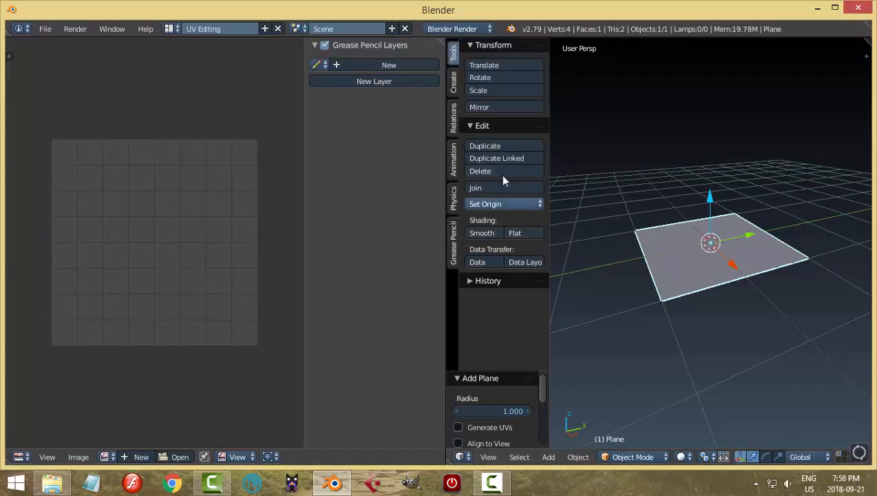
pyautogui.press('t')
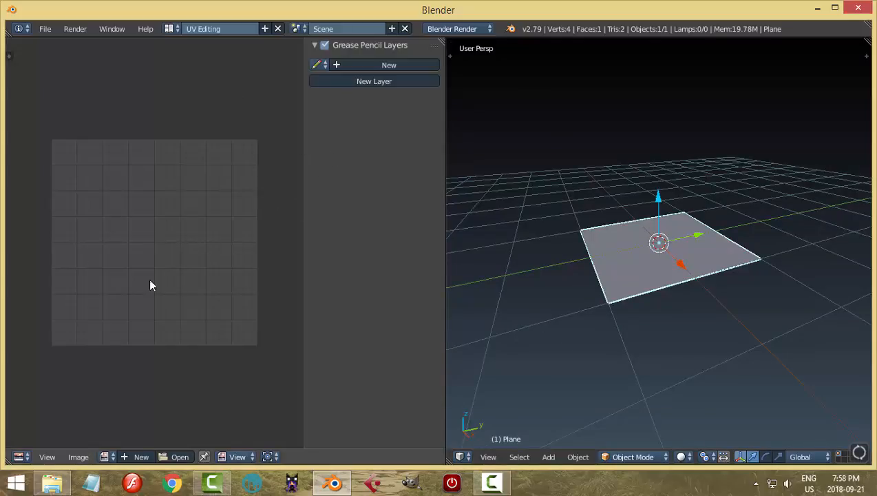
pyautogui.press('n')
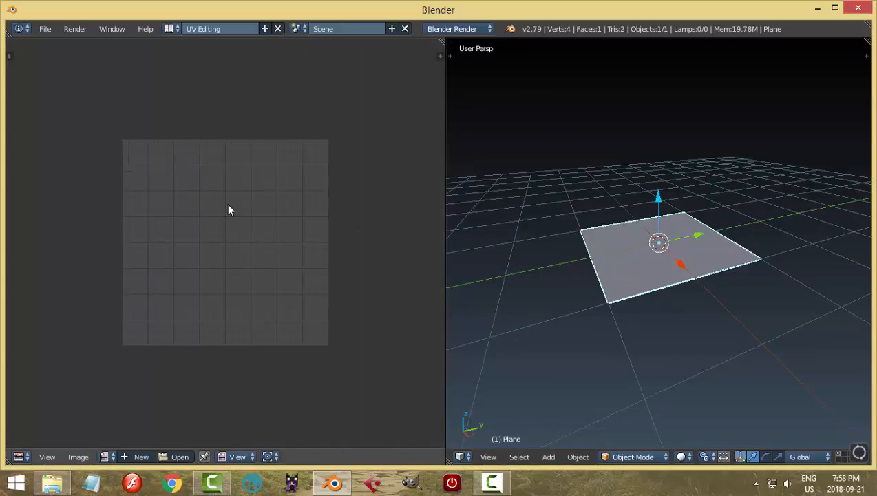
pyautogui.press('t')
pyautogui.press('t')
pyautogui.scroll(1, 293, 271)
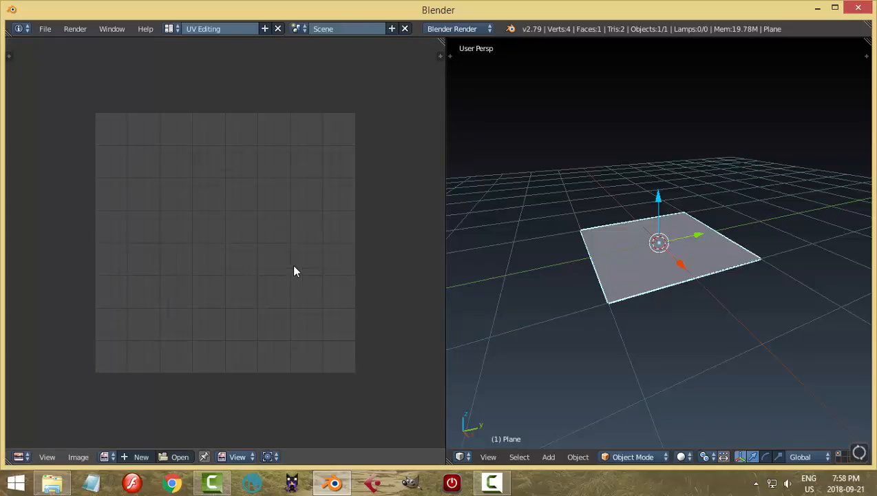
pyautogui.scroll(-1, 293, 271)
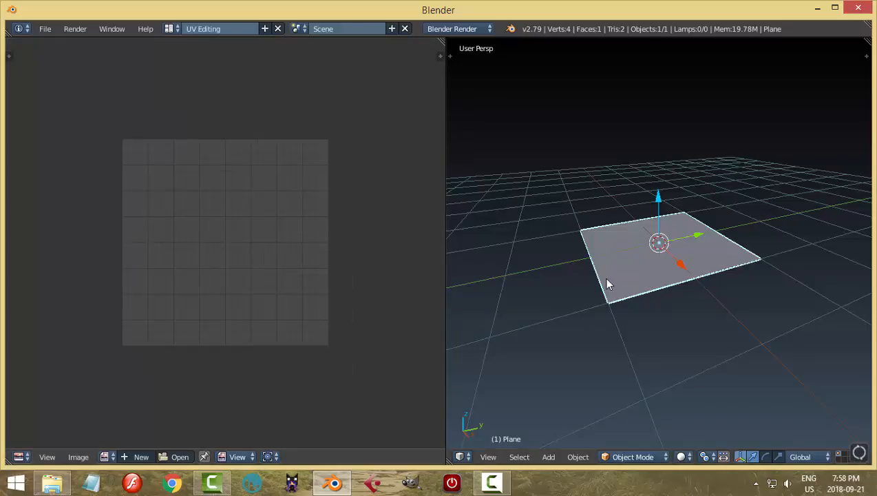
pyautogui.press('KP_7')
pyautogui.keyDown('shift'); pyautogui.moveTo(666, 300); pyautogui.dragTo(662, 290, button='middle'); pyautogui.keyUp('shift')
pyautogui.scroll(1, 663, 291)
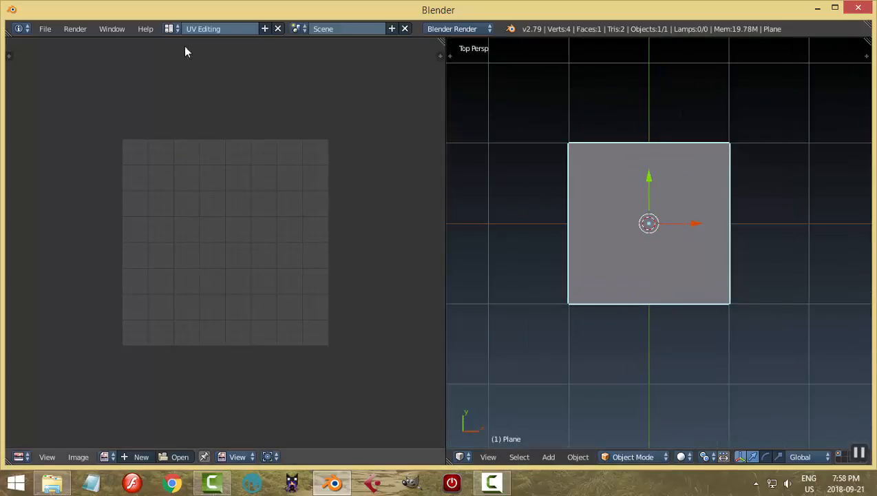
# Switch to the Compositing screen layout, hide the Node Editor's side panel and enlarge the image and 3D view areas, with the plane seen from the top.
pyautogui.click(169, 29)
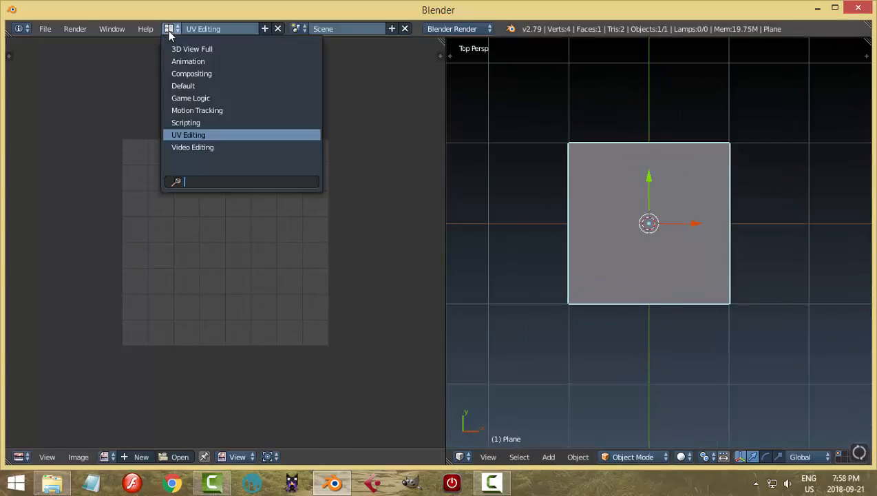
pyautogui.click(190, 73)
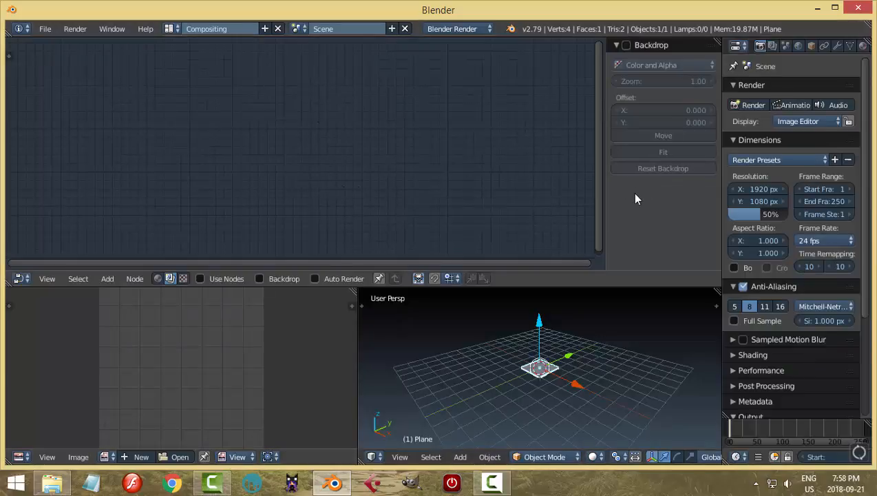
pyautogui.press('n')
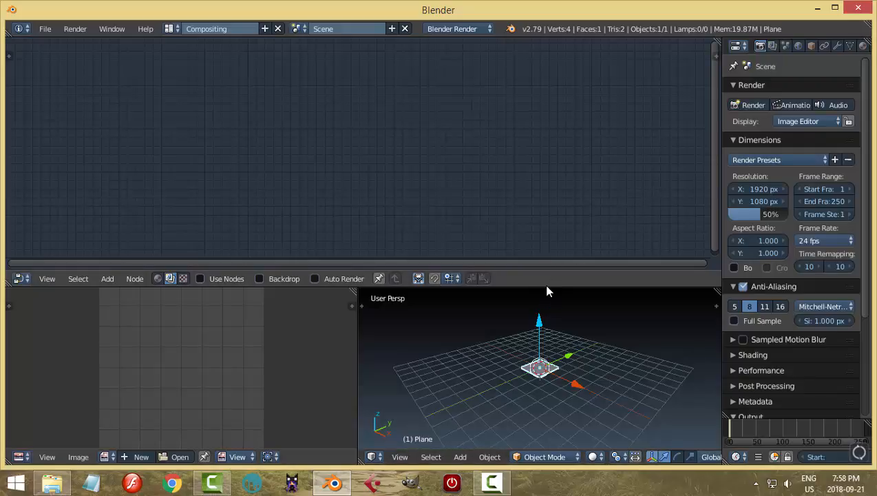
pyautogui.moveTo(548, 285); pyautogui.dragTo(549, 240)
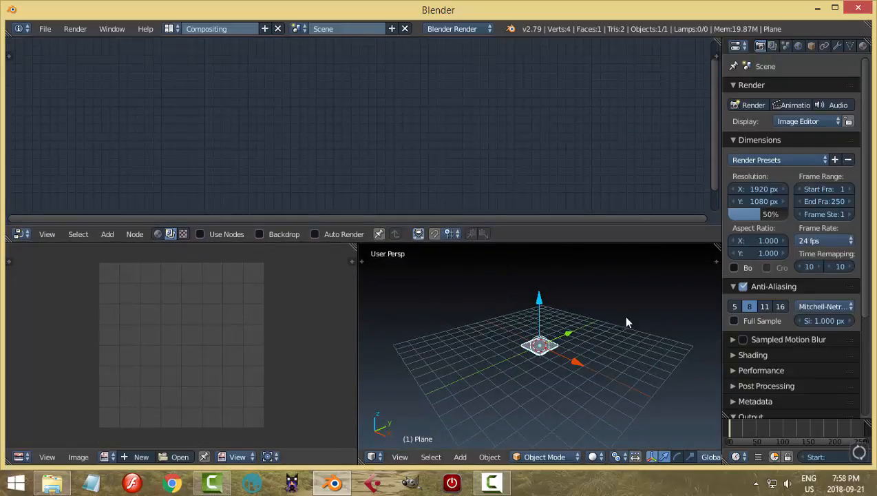
pyautogui.scroll(3, 594, 346)
pyautogui.scroll(5, 594, 341)
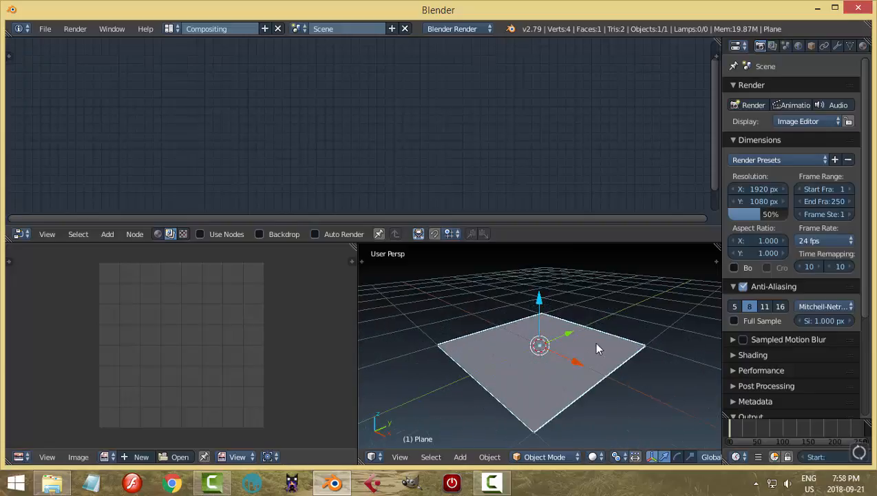
pyautogui.press('KP_7')
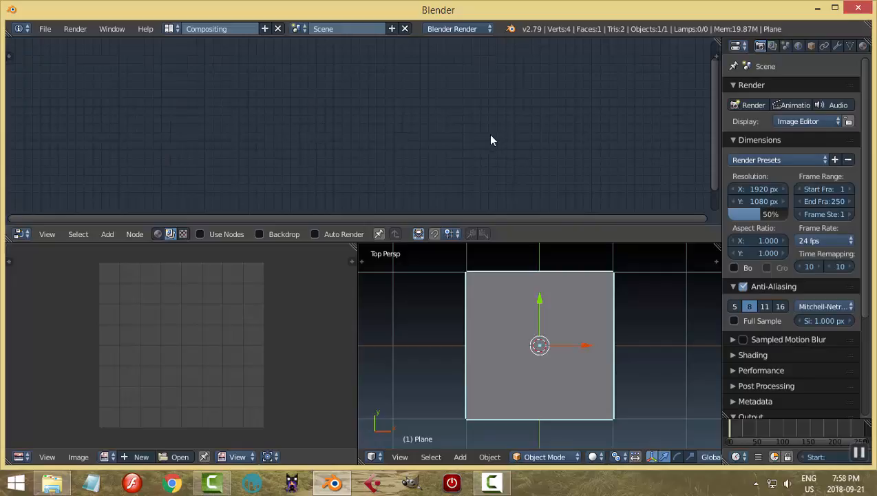
pyautogui.click(22, 235)
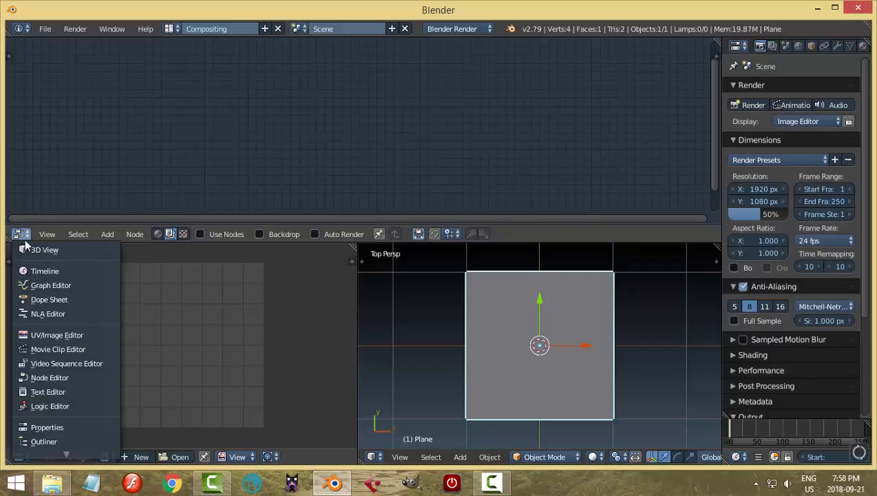
pyautogui.click(50, 377)
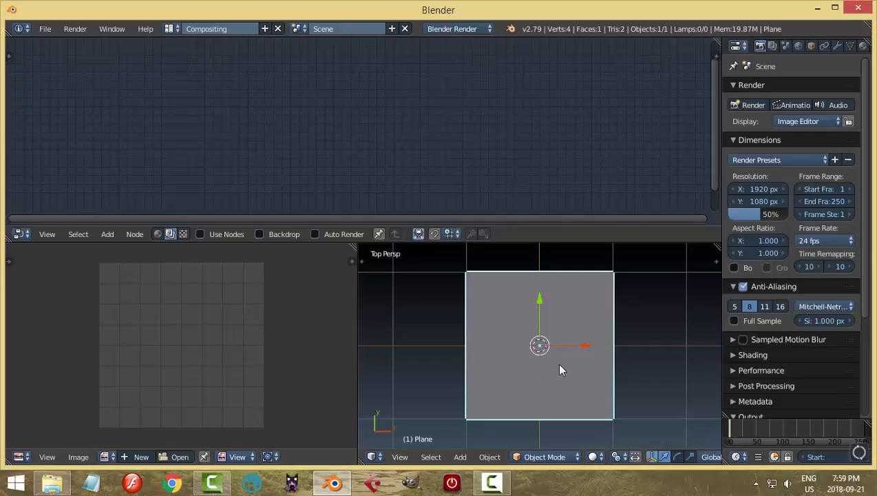
# Enter Edit Mode on the plane and unwrap its face into the UV/Image Editor.
pyautogui.press('Tab')
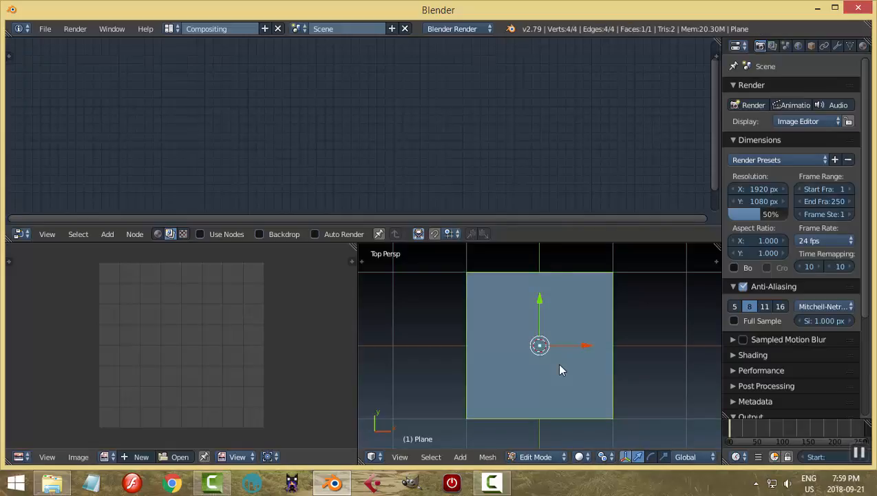
pyautogui.press('u')
pyautogui.click(558, 366)
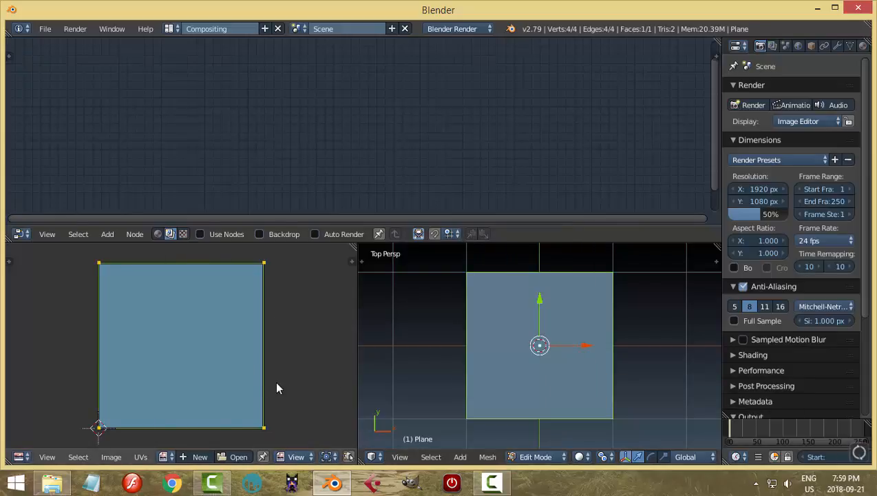
# Open TexturesCom_WoodFine0077_6_seamless_S.jpg from the BLENDER\REFERENCE IMAGES\TEXTURES folder in the image editor and fit it in view.
pyautogui.click(239, 457)
pyautogui.click(47, 150)
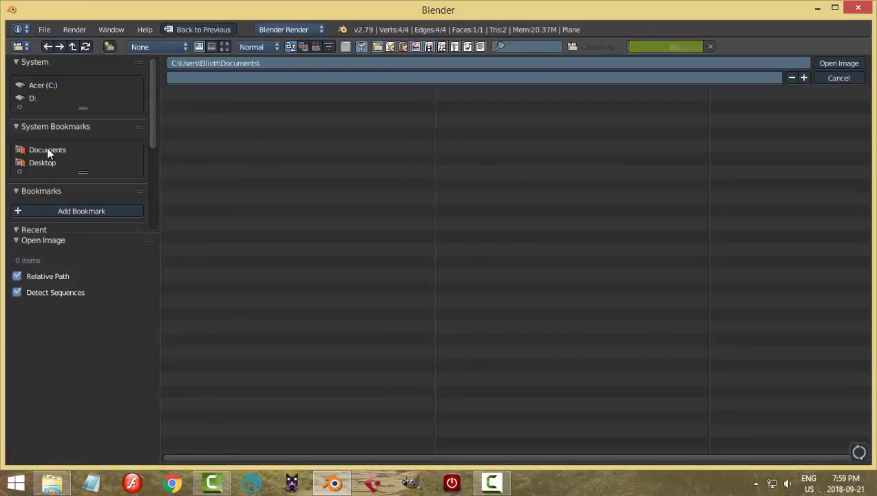
pyautogui.doubleClick(192, 208)
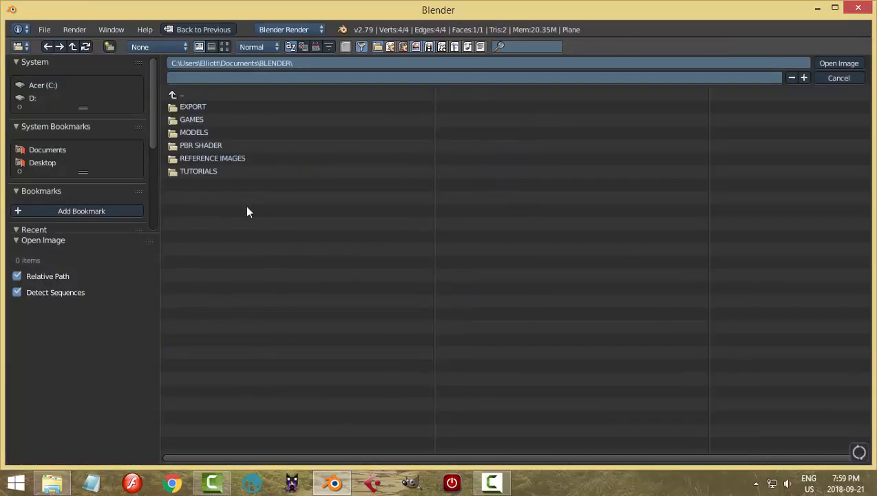
pyautogui.doubleClick(197, 159)
pyautogui.doubleClick(199, 299)
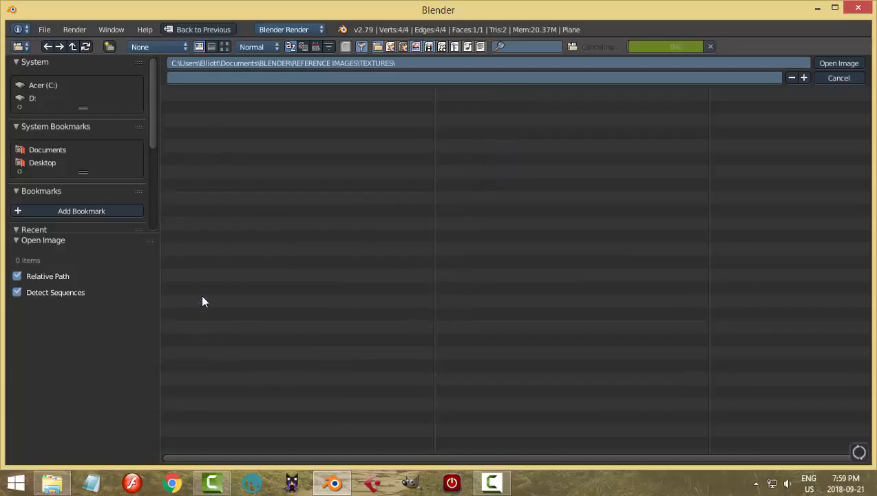
pyautogui.click(224, 46)
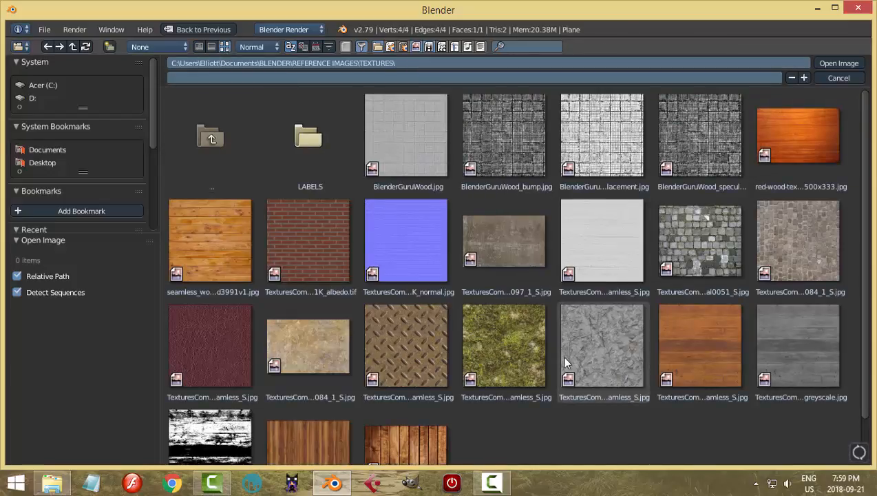
pyautogui.click(674, 352)
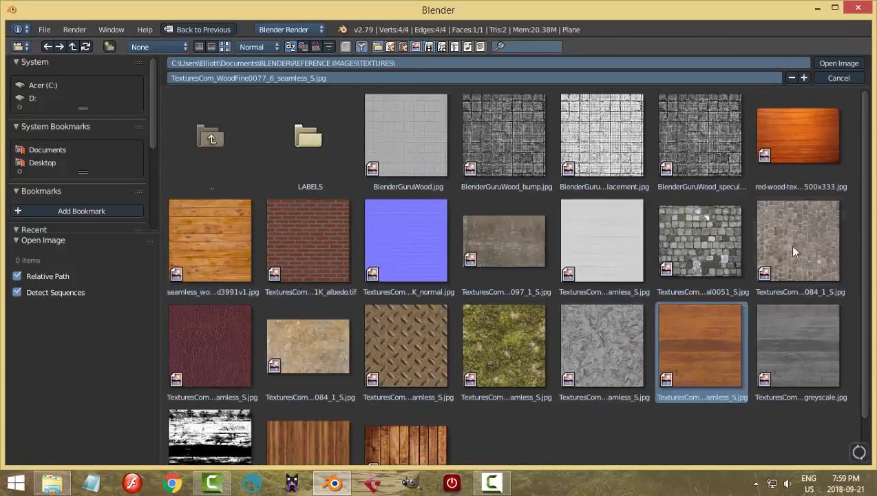
pyautogui.click(825, 61)
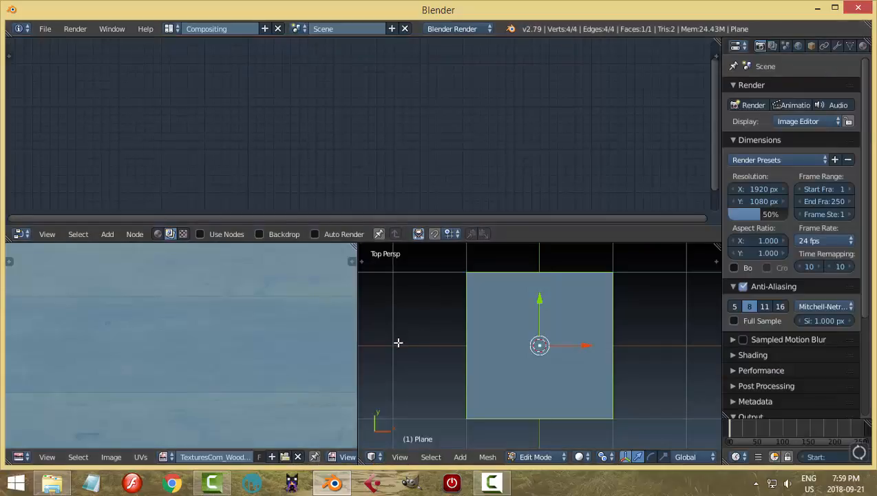
pyautogui.press('Home')
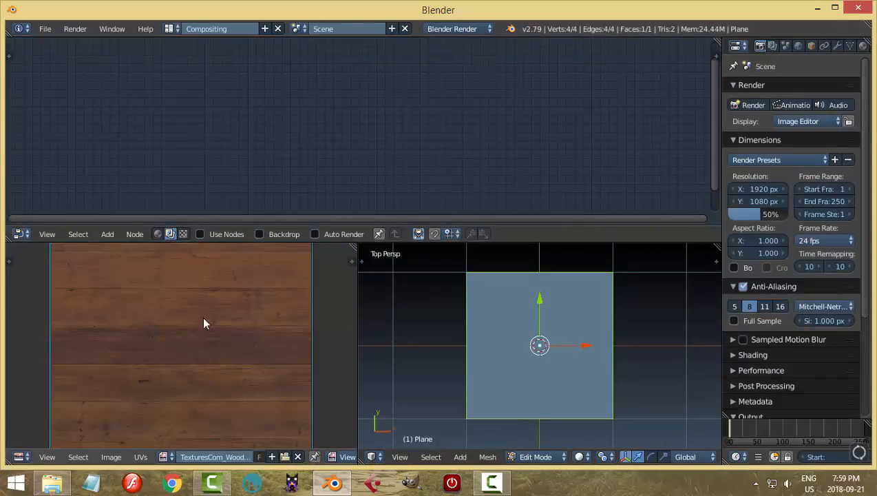
pyautogui.scroll(-1, 540, 359)
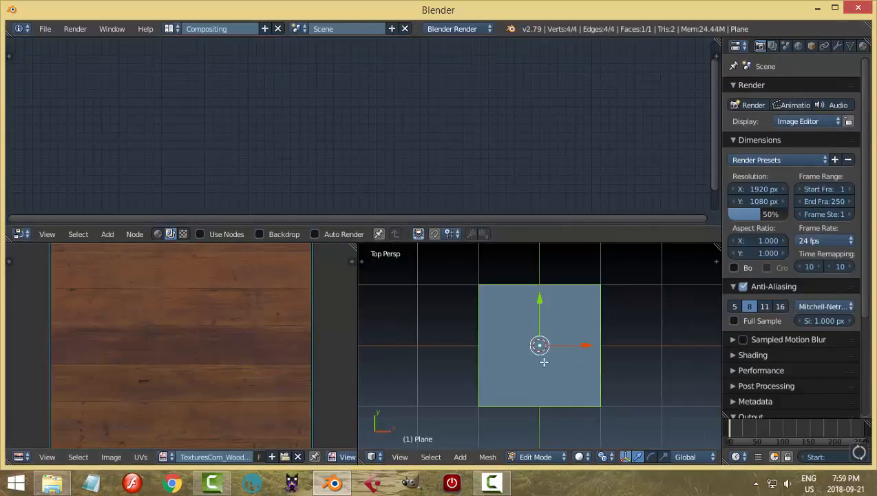
# Return the plane to Object Mode and set the 3D view's shading to Material.
pyautogui.press('Tab')
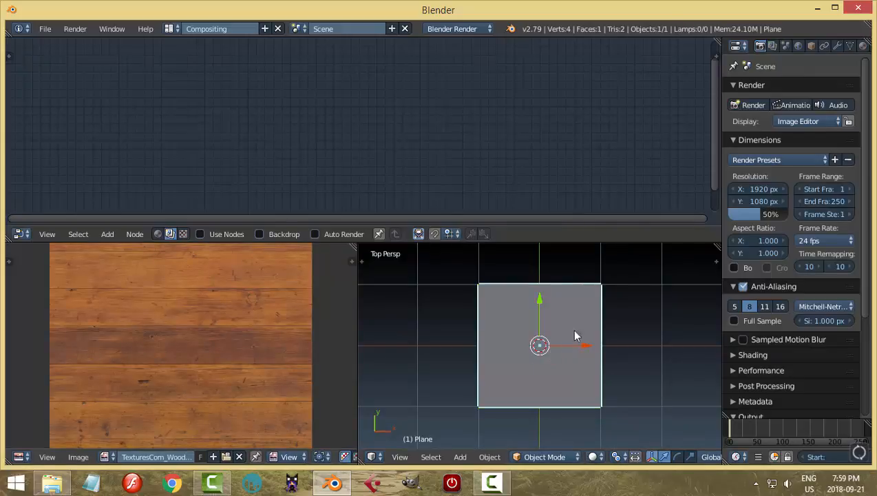
pyautogui.click(592, 457)
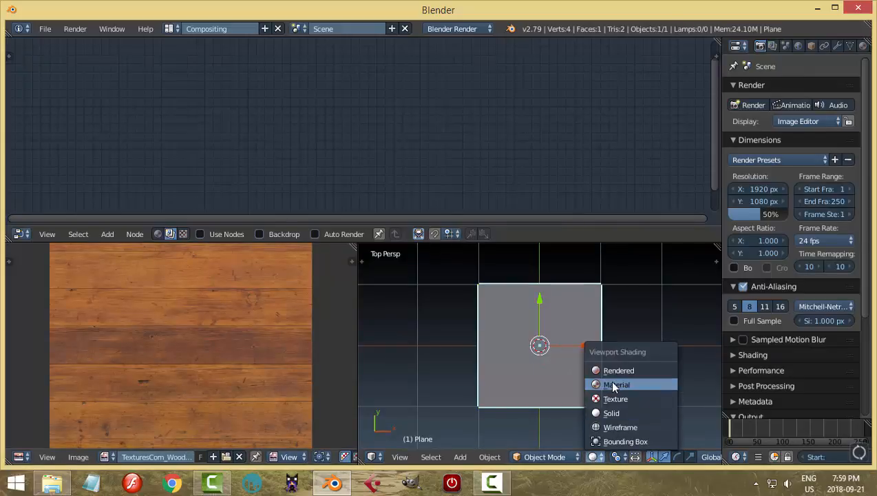
pyautogui.click(613, 386)
pyautogui.click(617, 457)
pyautogui.click(640, 397)
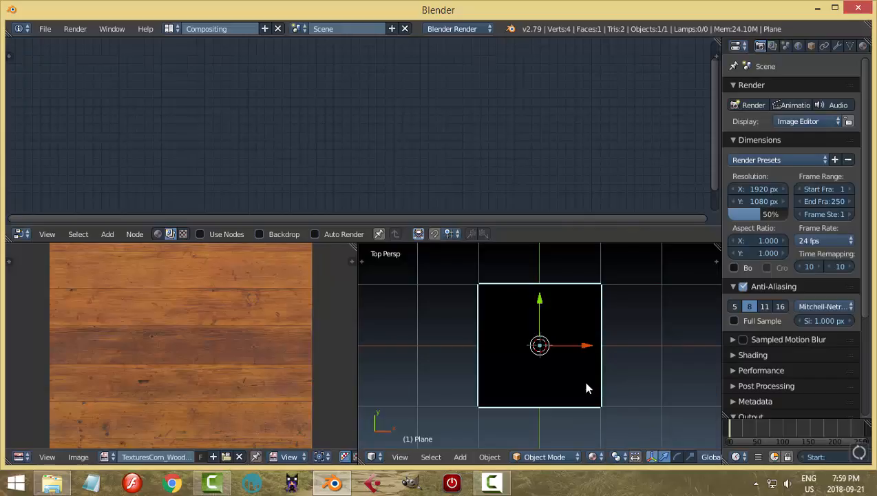
pyautogui.scroll(4, 581, 378)
pyautogui.scroll(-3, 578, 378)
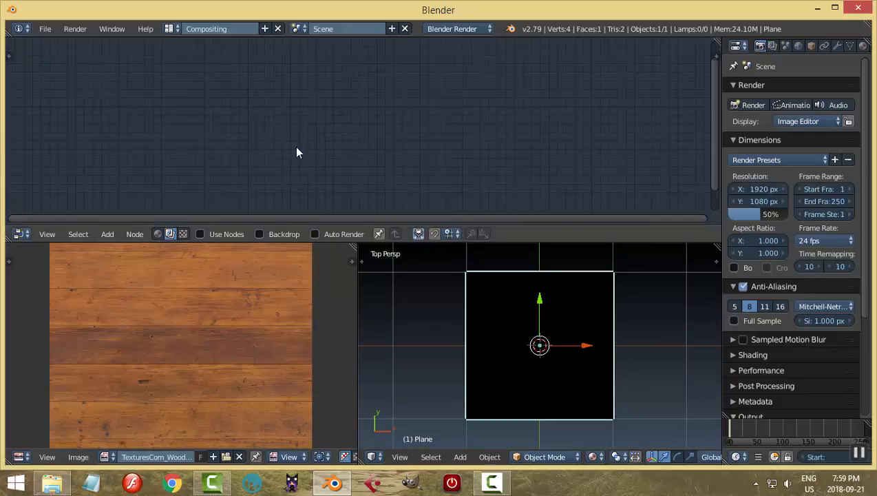
# Change the render engine to Cycles Render.
pyautogui.click(456, 29)
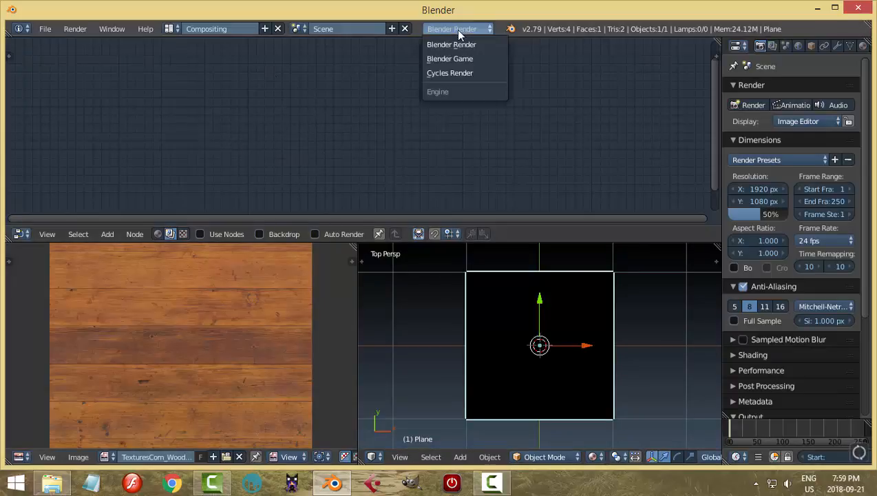
pyautogui.click(475, 72)
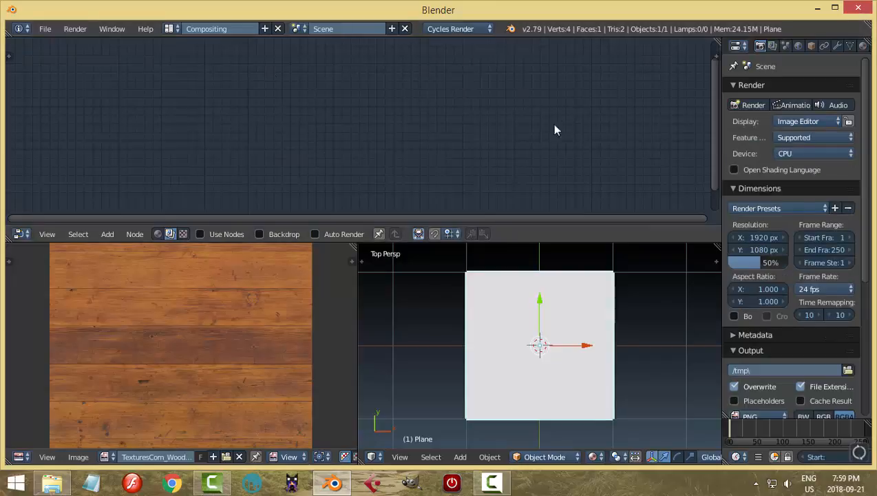
# Give the plane a new material, enable nodes, and display the material's shader nodes in the node editor.
pyautogui.click(864, 45)
pyautogui.click(785, 131)
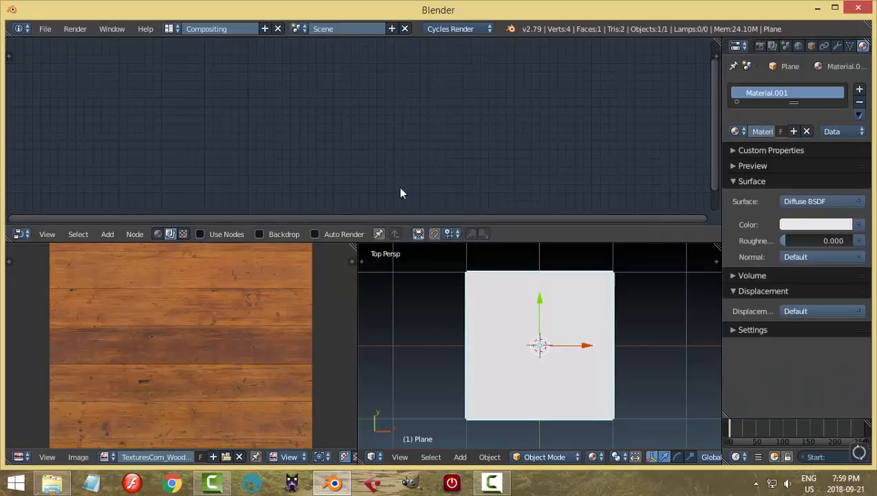
pyautogui.click(199, 234)
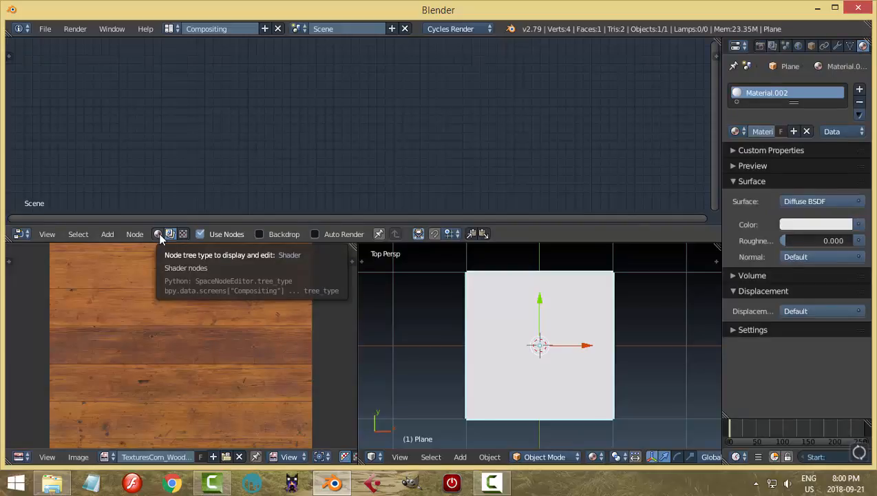
pyautogui.click(158, 234)
pyautogui.scroll(2, 371, 167)
pyautogui.scroll(-3, 371, 168)
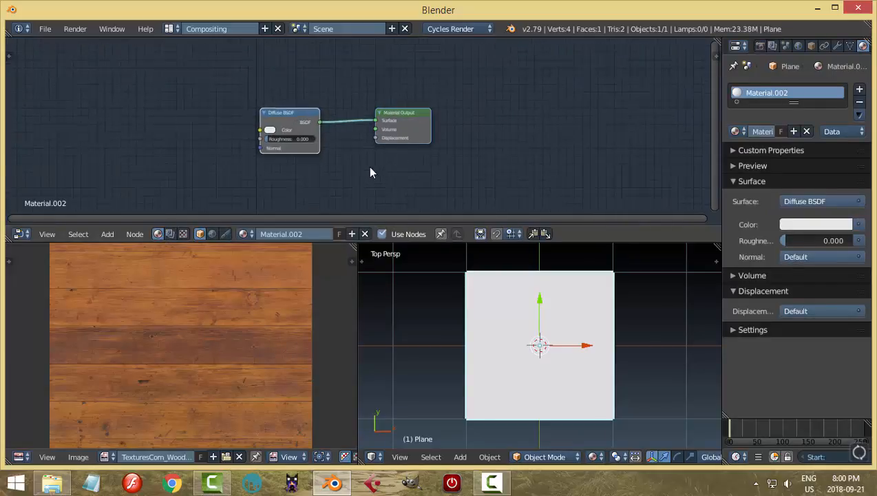
pyautogui.moveTo(417, 151); pyautogui.dragTo(456, 140, button='middle')
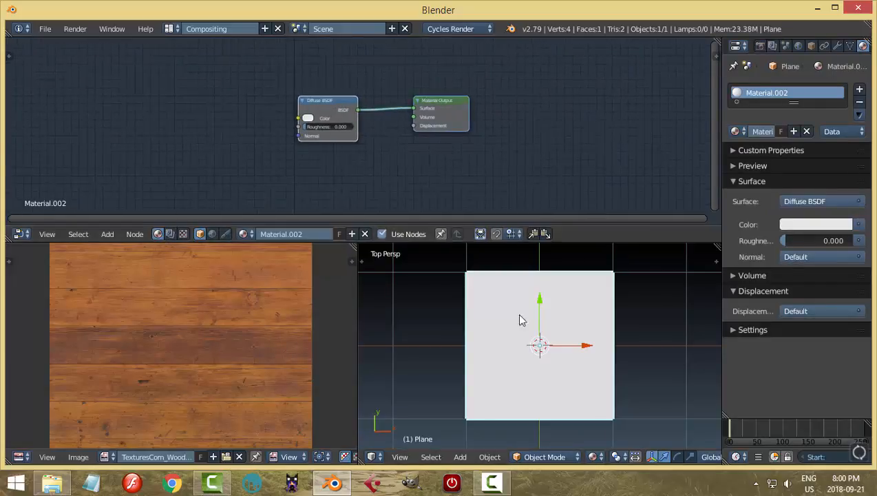
# Add an Image Texture node using the loaded TexturesCom wood image and link its Color output to the Diffuse BSDF's Color.
pyautogui.scroll(-1, 384, 162)
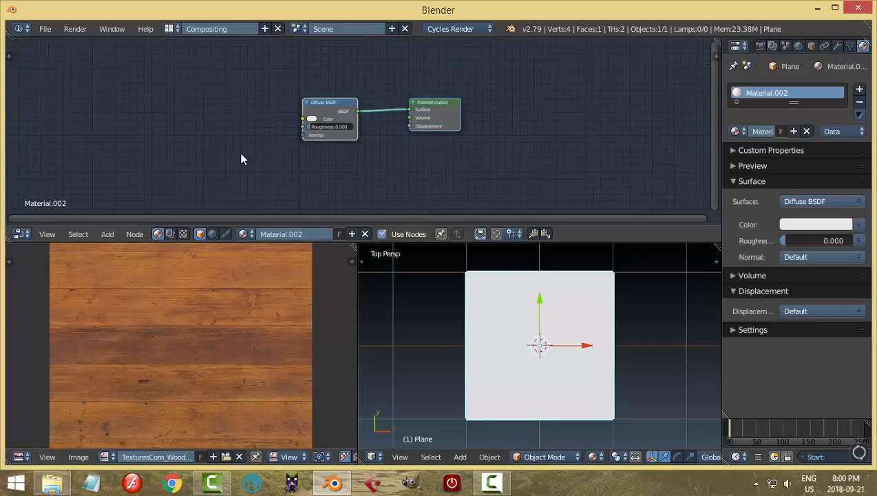
pyautogui.hotkey('shift', 'a')
pyautogui.moveTo(244, 196)
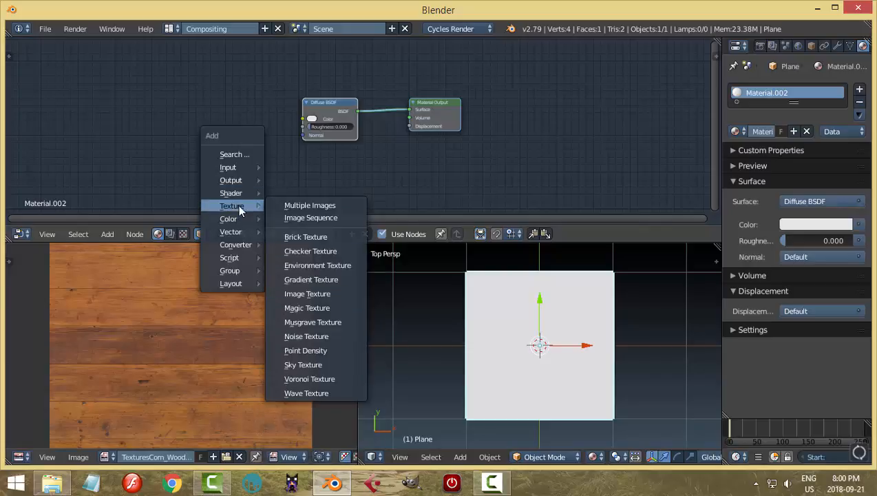
pyautogui.click(307, 294)
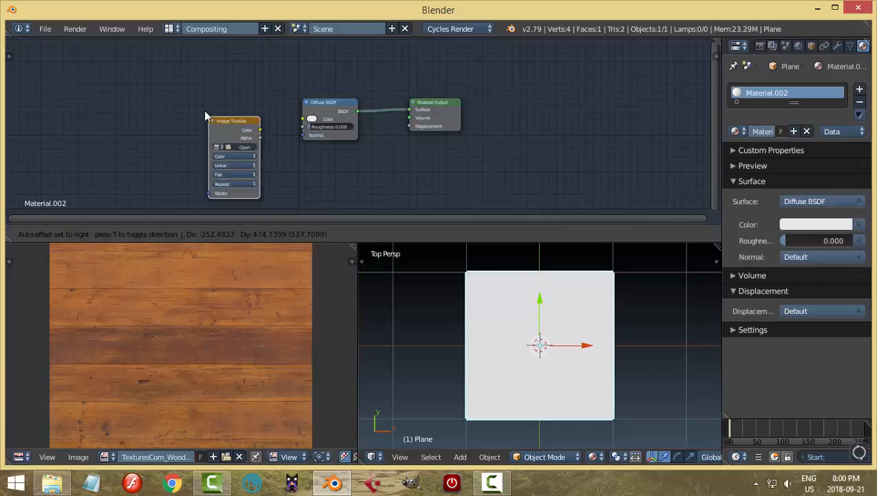
pyautogui.click(231, 112)
pyautogui.moveTo(244, 107); pyautogui.dragTo(306, 120)
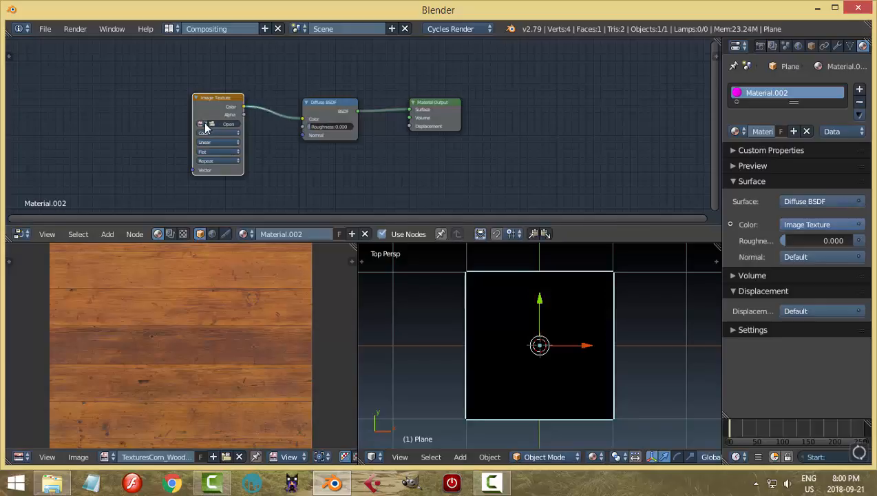
pyautogui.click(201, 124)
pyautogui.click(250, 144)
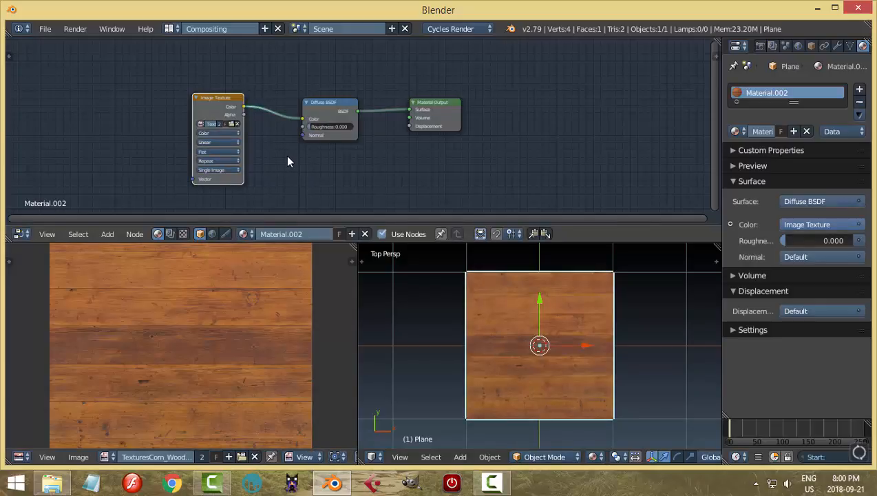
# Examine the material's node setup up close and compare the wood image with the textured plane.
pyautogui.scroll(2, 290, 165)
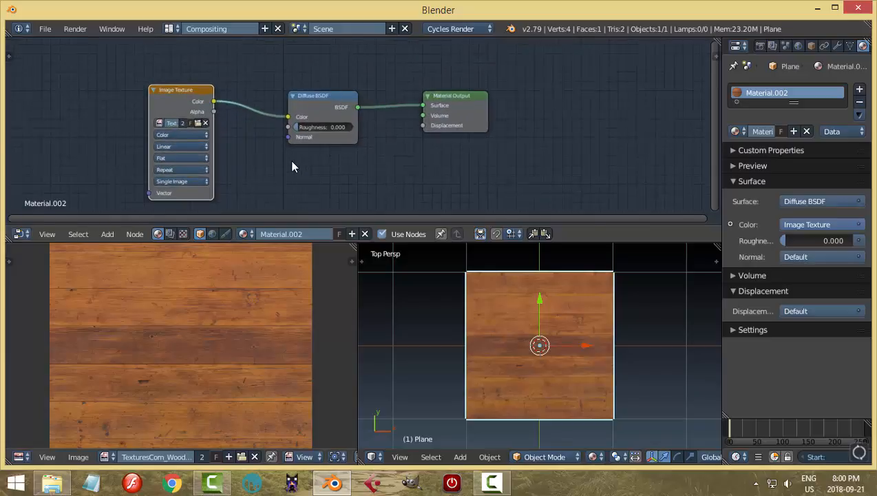
pyautogui.scroll(-1, 292, 166)
pyautogui.hotkey('ctrl', 'Up')
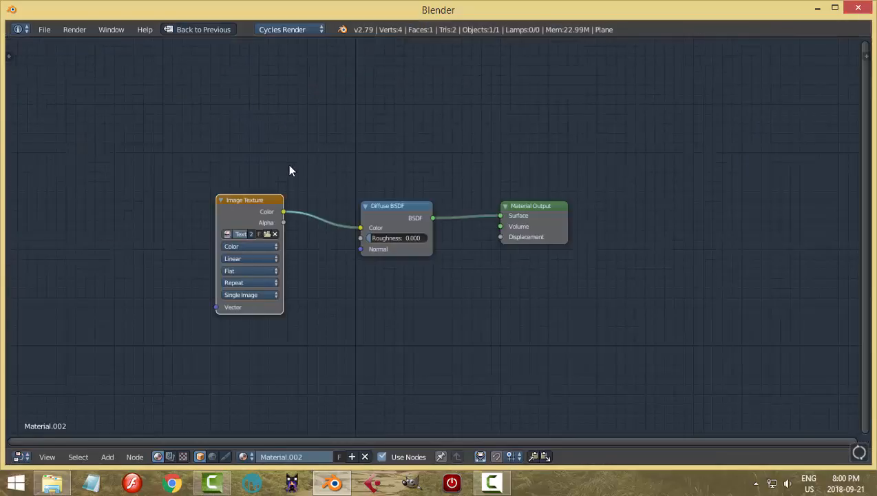
pyautogui.scroll(1, 372, 249)
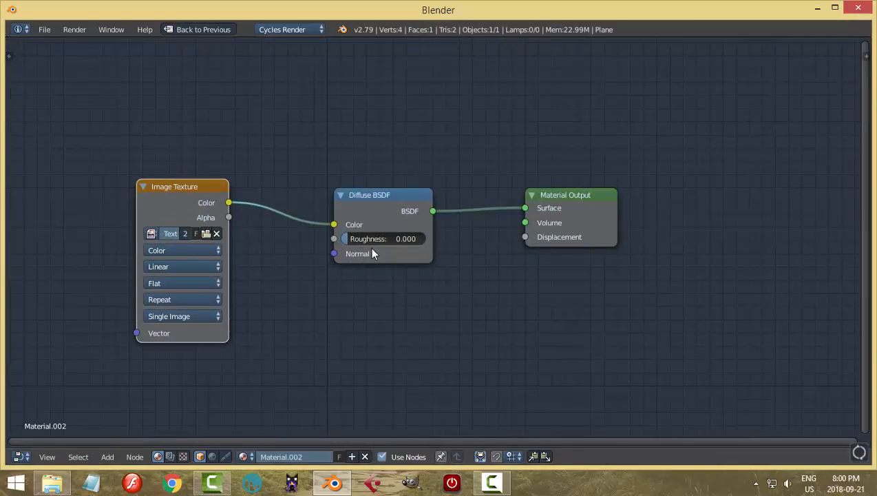
pyautogui.hotkey('ctrl', 'Up')
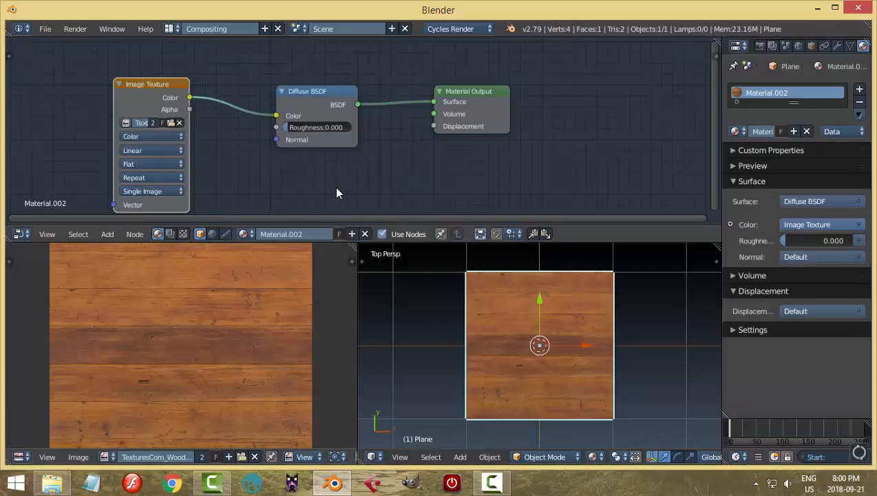
pyautogui.scroll(-1, 338, 188)
pyautogui.moveTo(354, 162); pyautogui.dragTo(360, 144, button='middle')
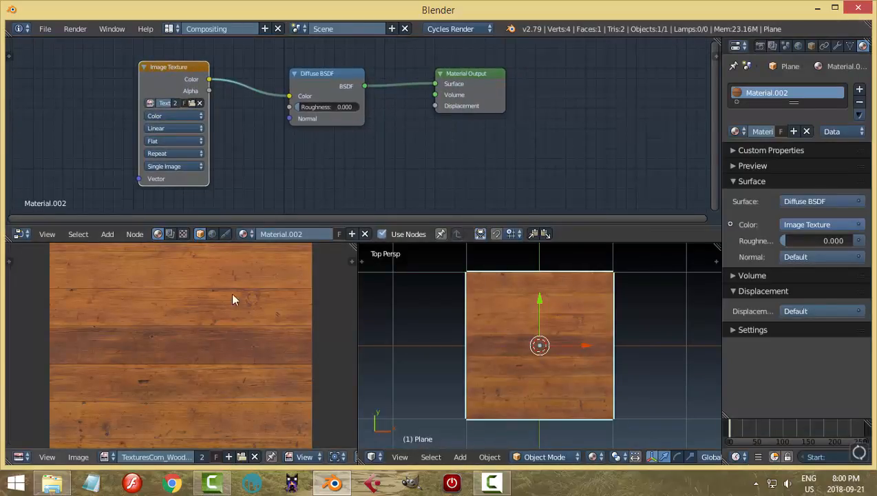
pyautogui.scroll(3, 501, 329)
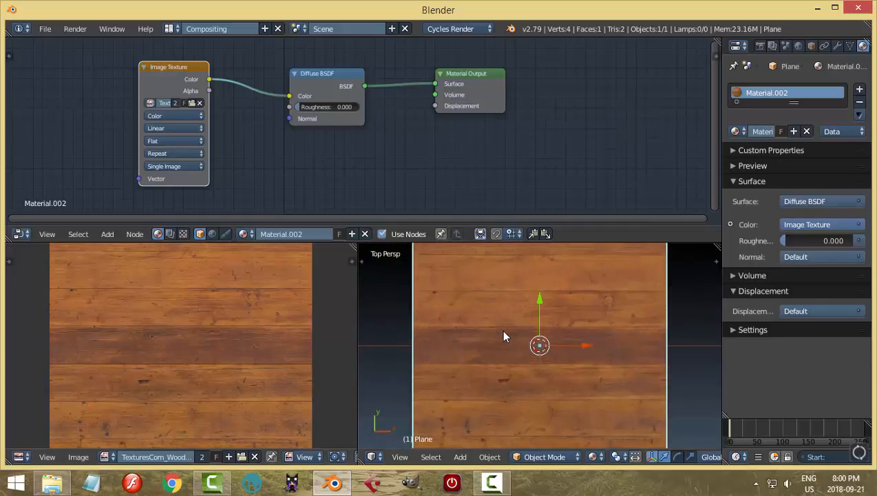
pyautogui.scroll(-2, 502, 329)
# Put the plane in Edit Mode and scale its UV face down to about half size over the wood image.
pyautogui.press('Tab')
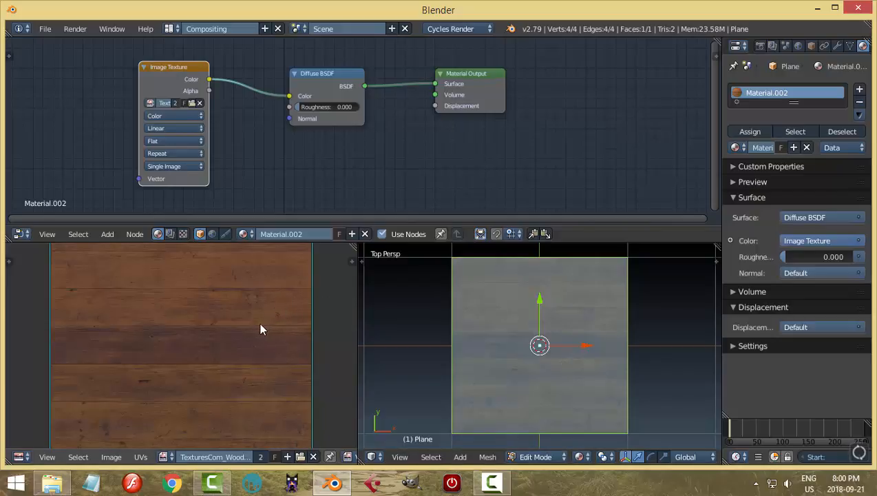
pyautogui.press('Tab')
pyautogui.press('Tab')
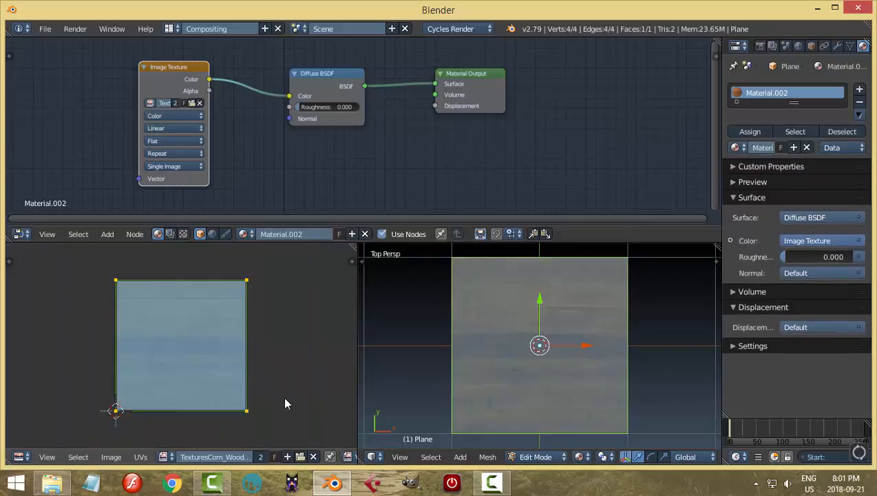
pyautogui.press('s')
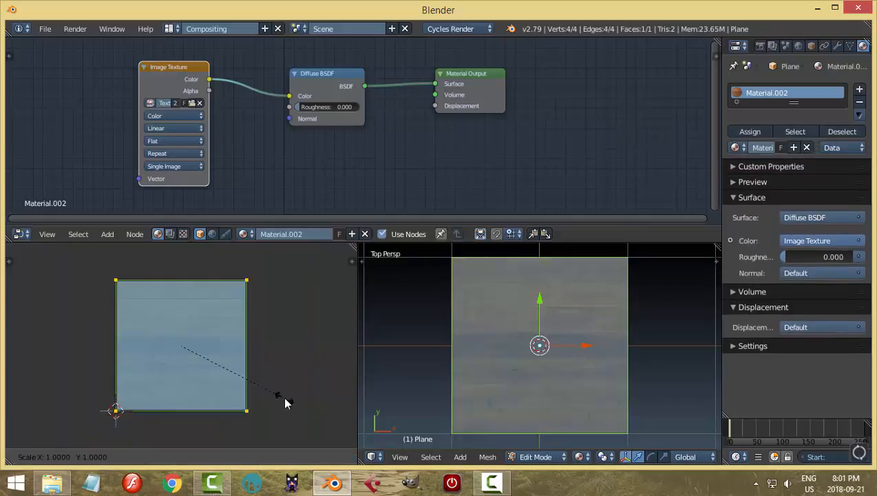
pyautogui.click(216, 391)
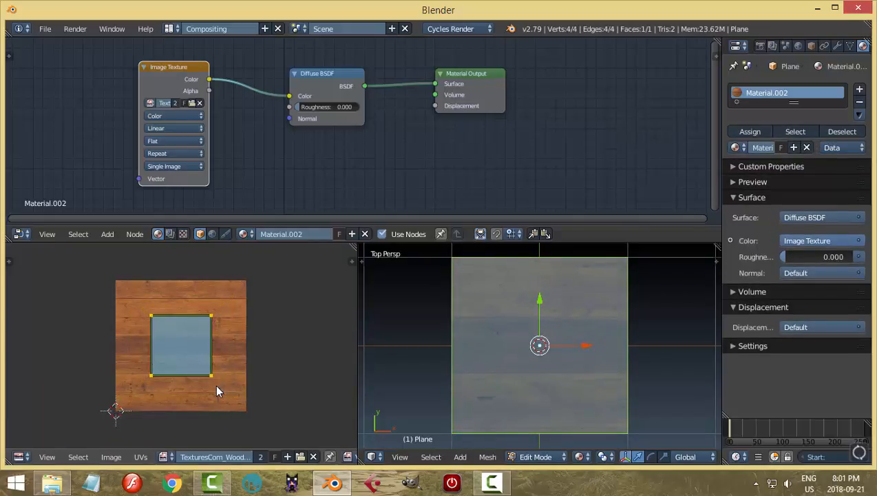
# Move the plane's UV face toward the wood image's upper-left area and return to Object Mode.
pyautogui.press('g')
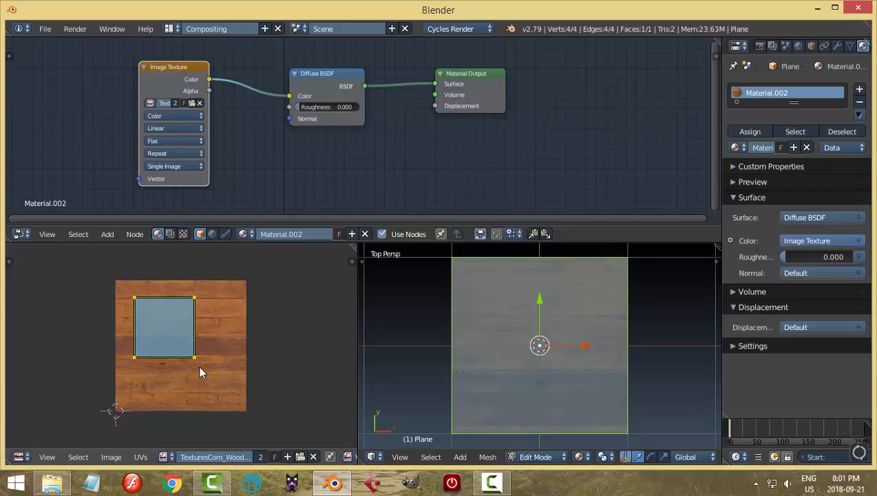
pyautogui.click(199, 365)
pyautogui.scroll(2, 613, 360)
pyautogui.scroll(-2, 613, 360)
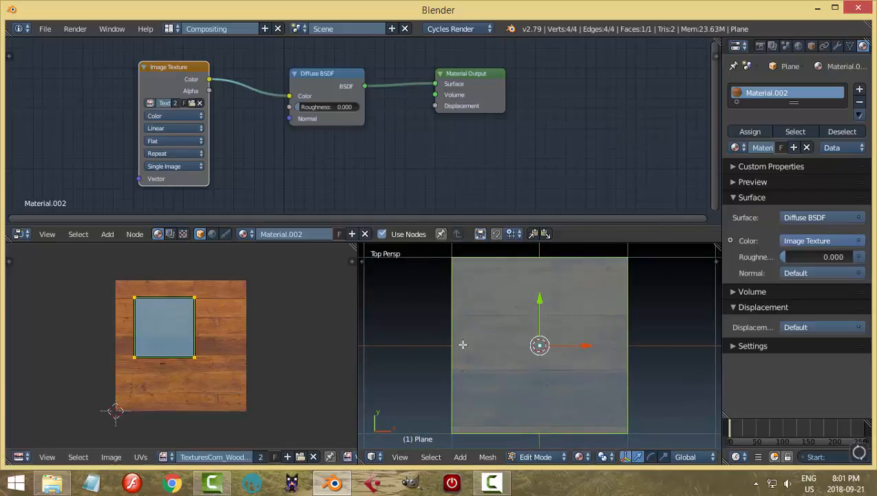
pyautogui.press('Tab')
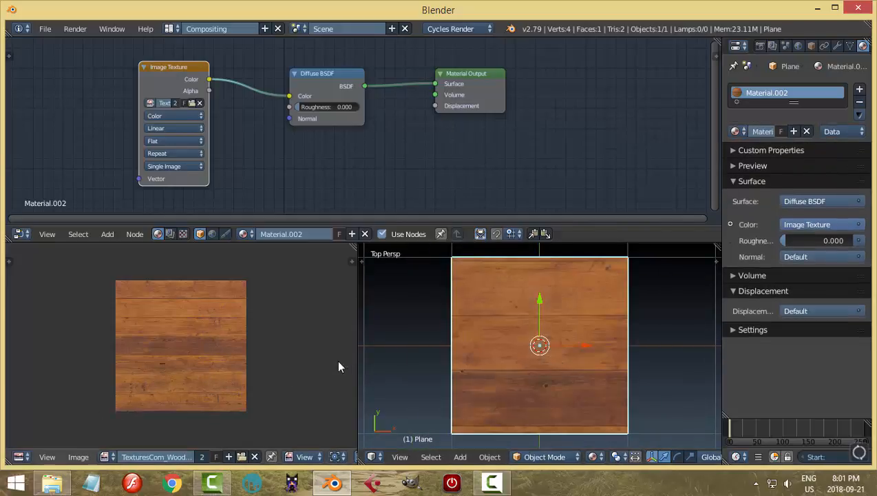
# Insert a Mix Shader node on the link between the Diffuse BSDF and the Material Output.
pyautogui.scroll(-1, 352, 178)
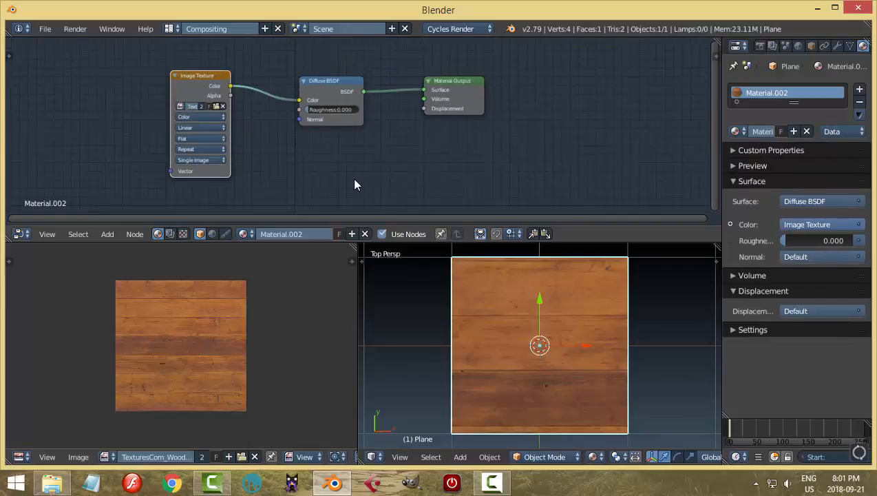
pyautogui.keyDown('shift'); pyautogui.scroll(-1, 352, 177); pyautogui.keyUp('shift')
pyautogui.hotkey('shift', 'a')
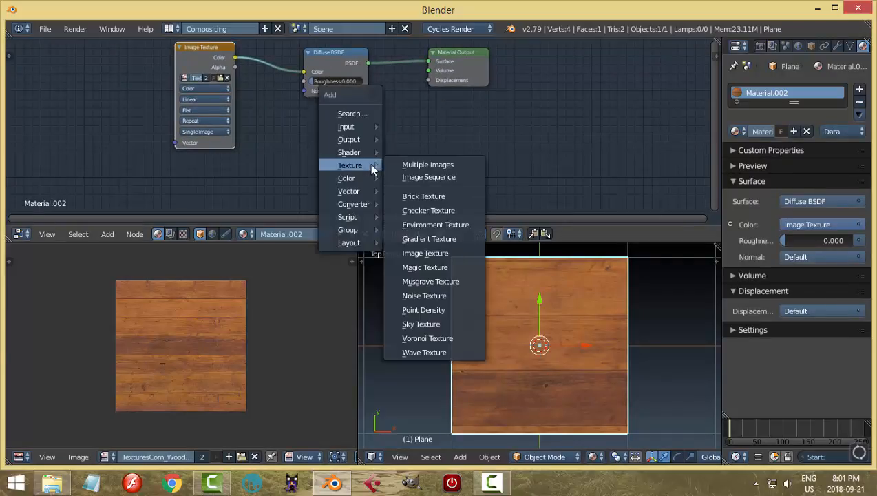
pyautogui.moveTo(364, 152)
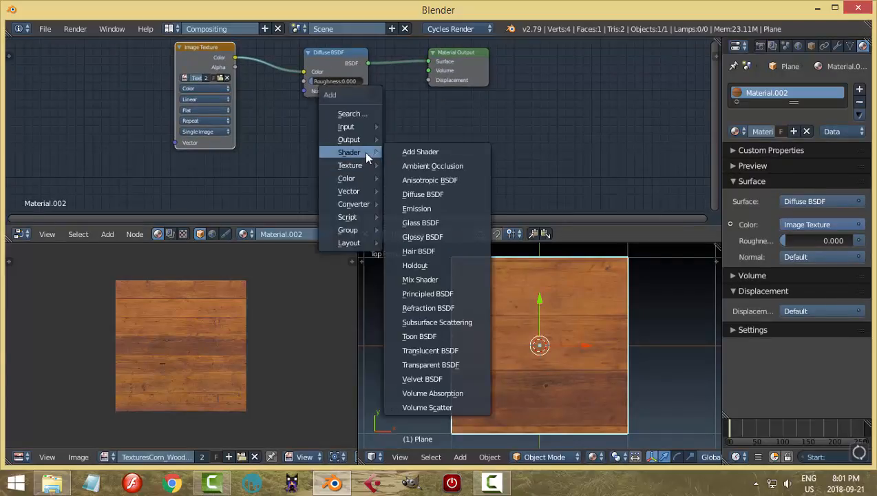
pyautogui.click(420, 280)
pyautogui.click(396, 103)
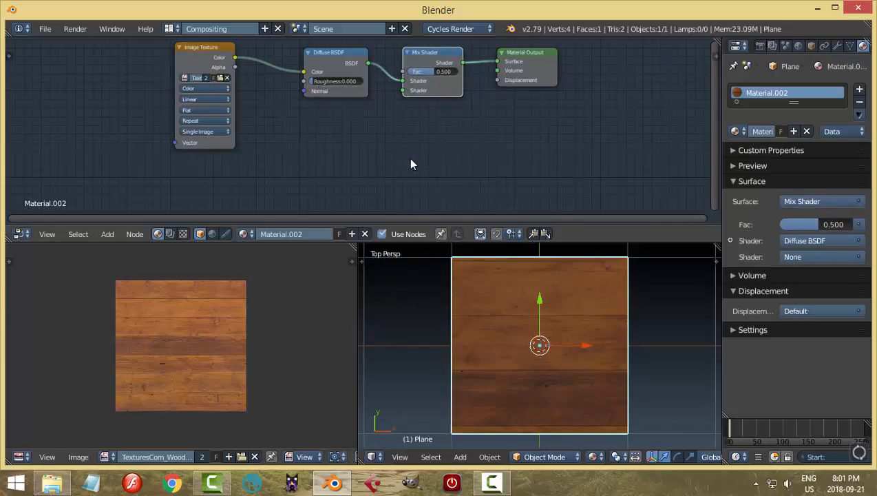
# Add a Glossy BSDF below the Diffuse BSDF and mix it in through the Mix Shader's second input with factor 0.145.
pyautogui.hotkey('shift', 'a')
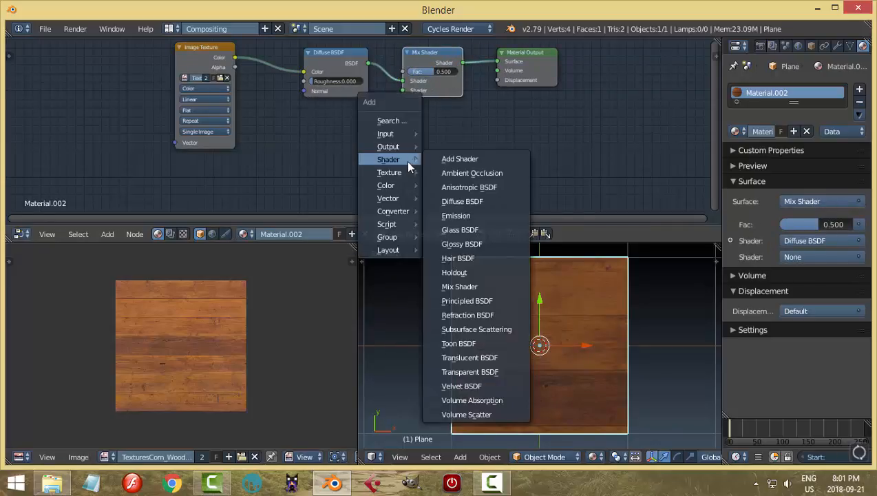
pyautogui.click(460, 244)
pyautogui.click(300, 103)
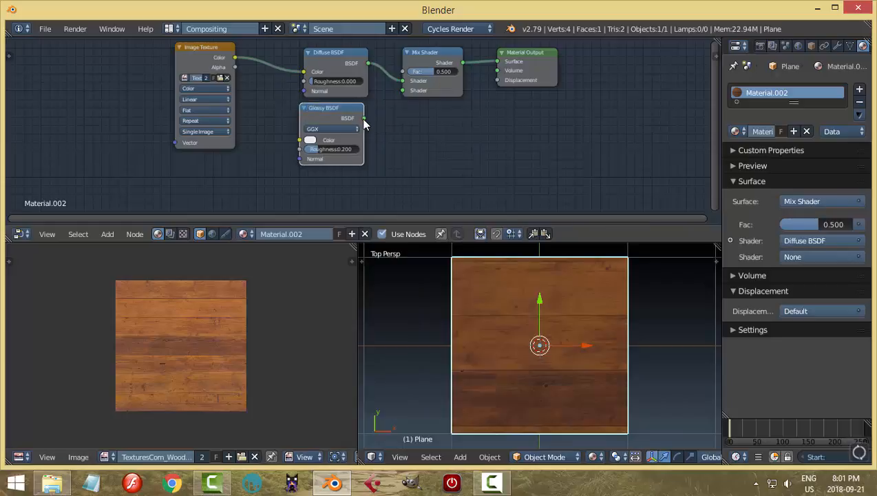
pyautogui.moveTo(365, 118); pyautogui.dragTo(412, 73)
# Darken the Glossy BSDF's color to gray, then deselect the plane and inspect the surface from an angle.
pyautogui.click(313, 141)
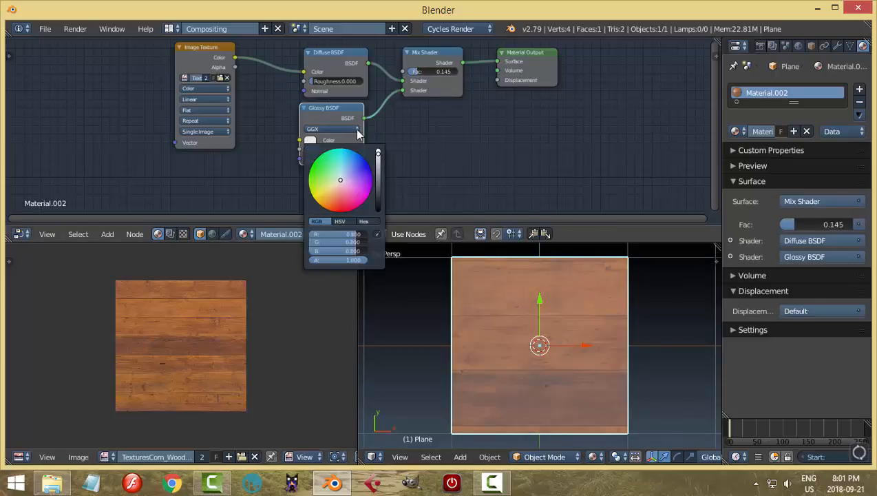
pyautogui.click(378, 176)
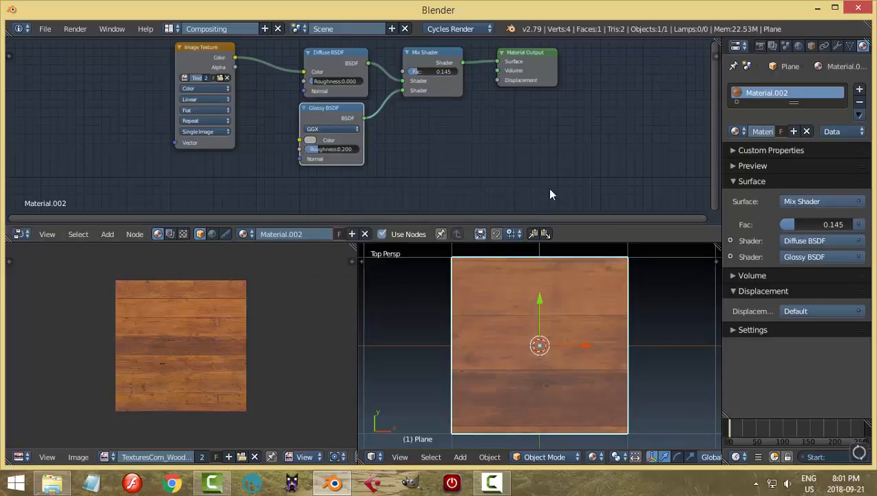
pyautogui.press('a')
pyautogui.moveTo(653, 362); pyautogui.dragTo(644, 339, button='middle')
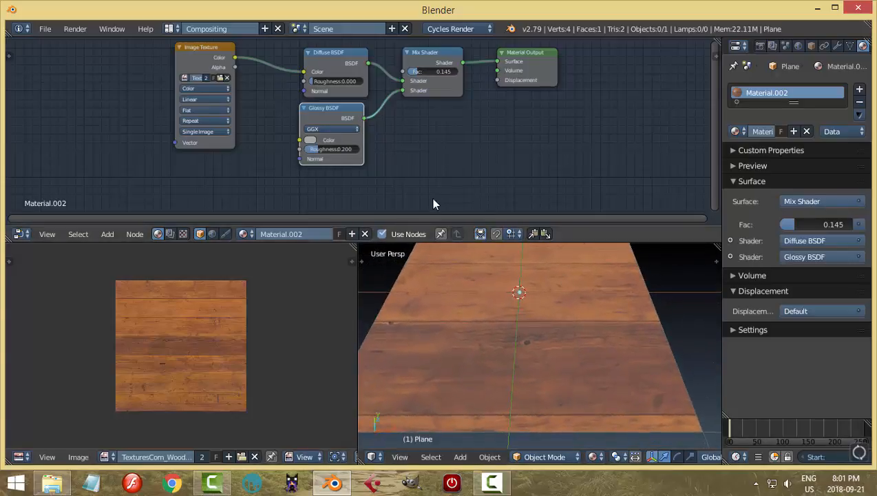
# Add a second Image Texture node below the existing shader nodes.
pyautogui.scroll(-3, 426, 177)
pyautogui.scroll(-2, 426, 175)
pyautogui.moveTo(406, 154); pyautogui.dragTo(413, 124, button='middle')
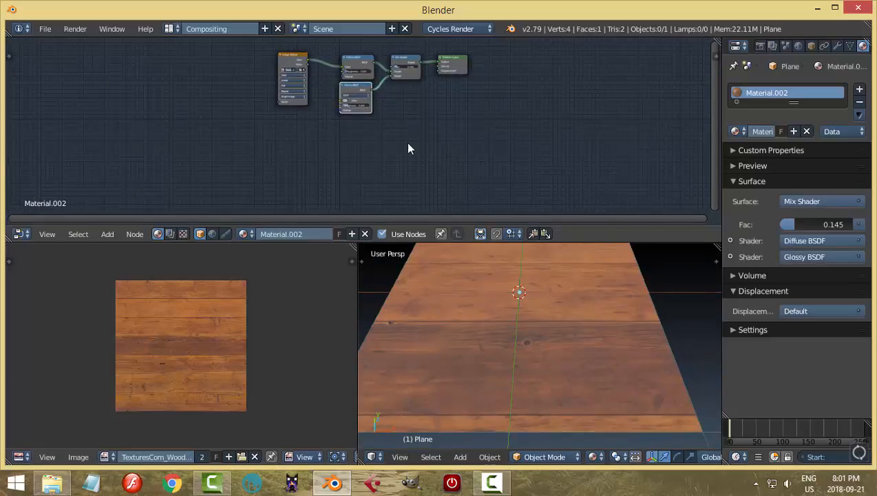
pyautogui.hotkey('shift', 'a')
pyautogui.moveTo(404, 144)
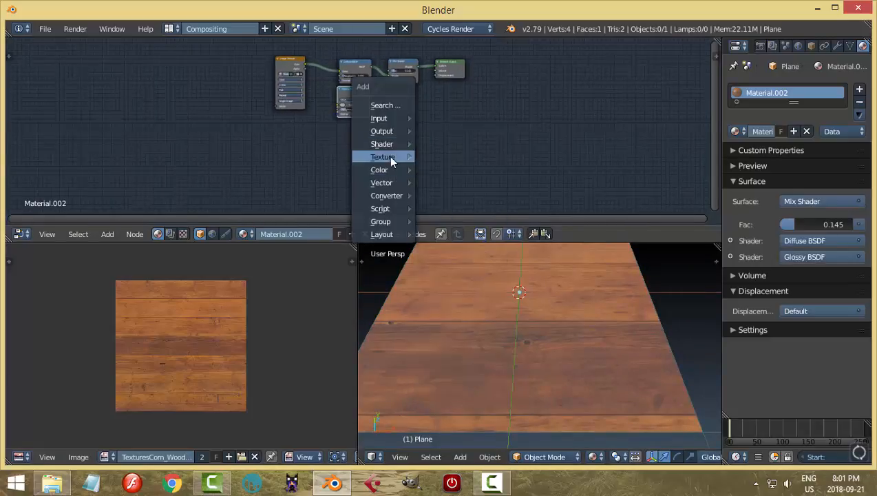
pyautogui.click(454, 240)
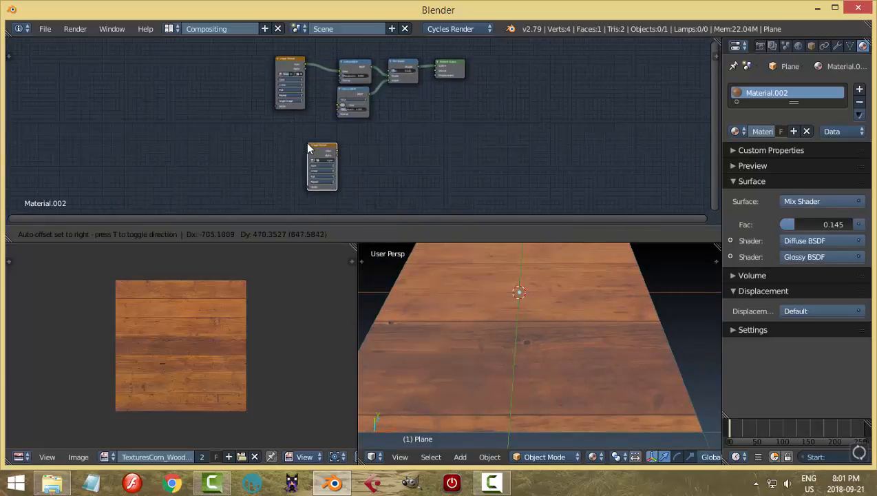
pyautogui.click(335, 152)
pyautogui.scroll(2, 403, 169)
pyautogui.scroll(-2, 401, 168)
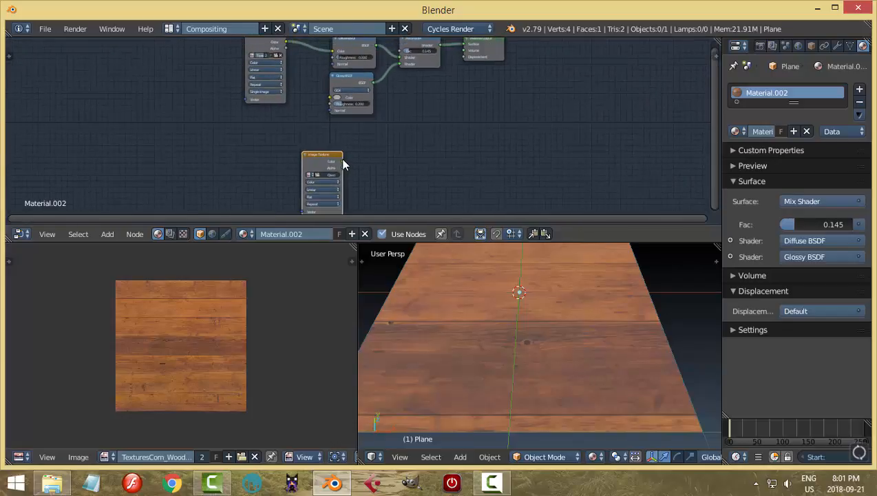
# Link the second Image Texture's Color to the Material Output's Displacement and assign the existing TexturesCom wood image to that node.
pyautogui.moveTo(342, 162); pyautogui.dragTo(464, 57)
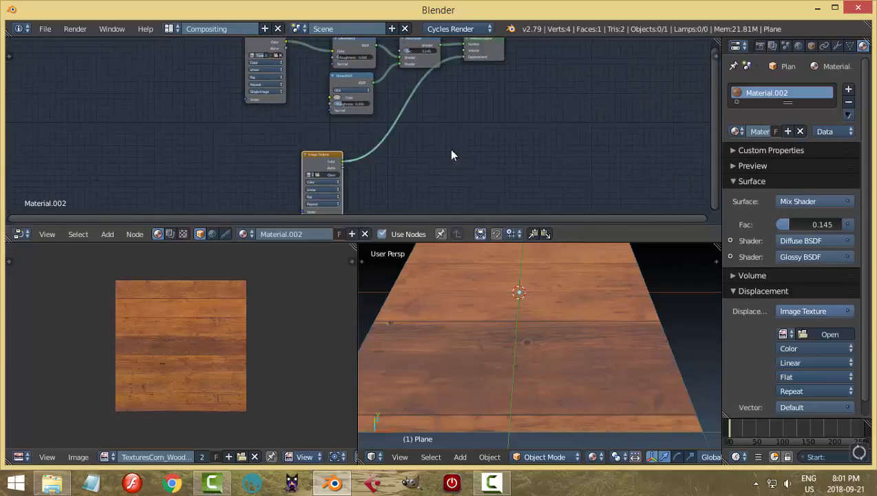
pyautogui.click(310, 174)
pyautogui.click(322, 188)
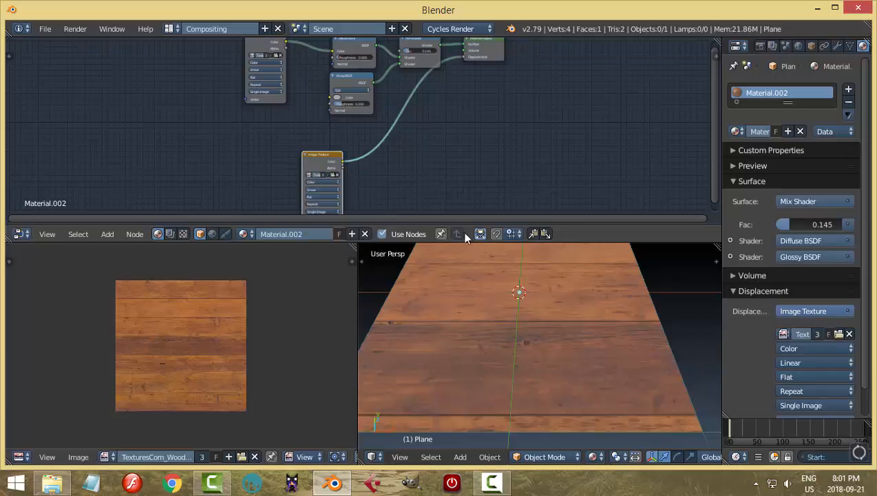
pyautogui.moveTo(581, 337)
pyautogui.mouseDown(button='middle')
pyautogui.moveTo(606, 344)
pyautogui.moveTo(581, 353)
pyautogui.moveTo(578, 316)
pyautogui.moveTo(583, 349)
pyautogui.mouseUp(button='middle')
pyautogui.moveTo(572, 329); pyautogui.dragTo(609, 345, button='middle')
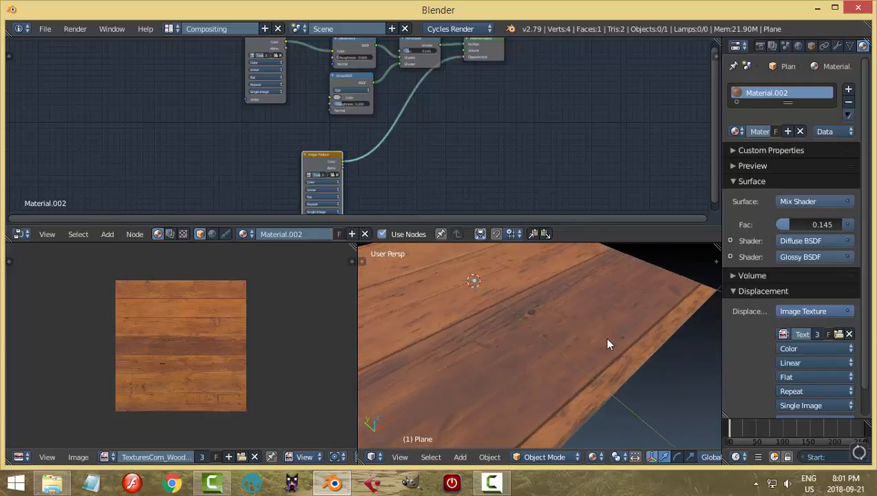
pyautogui.scroll(-1, 460, 160)
pyautogui.moveTo(460, 160); pyautogui.dragTo(459, 182, button='middle')
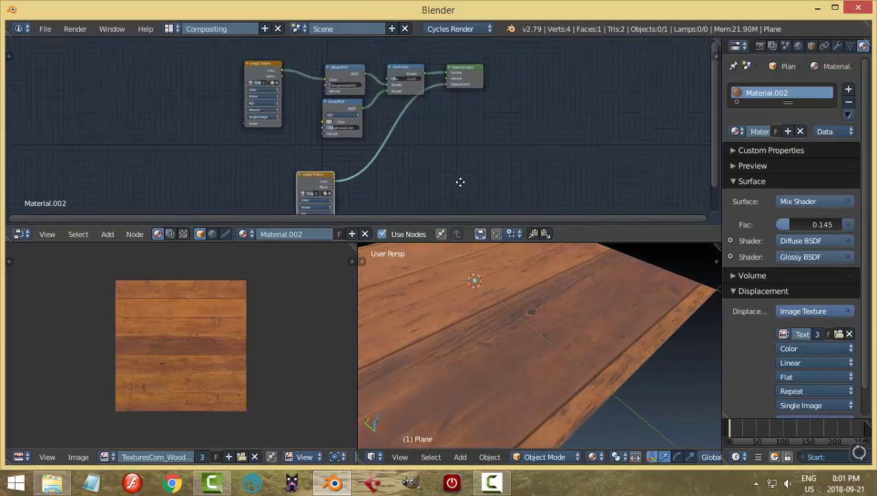
# Move the plane's UV face to about the center of the wood image, then return to Object Mode and inspect the surface.
pyautogui.rightClick(446, 332)
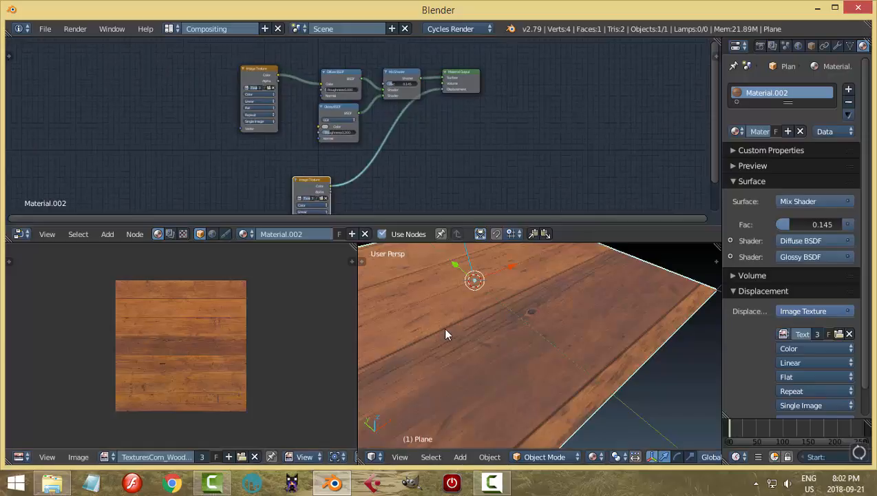
pyautogui.press('Tab')
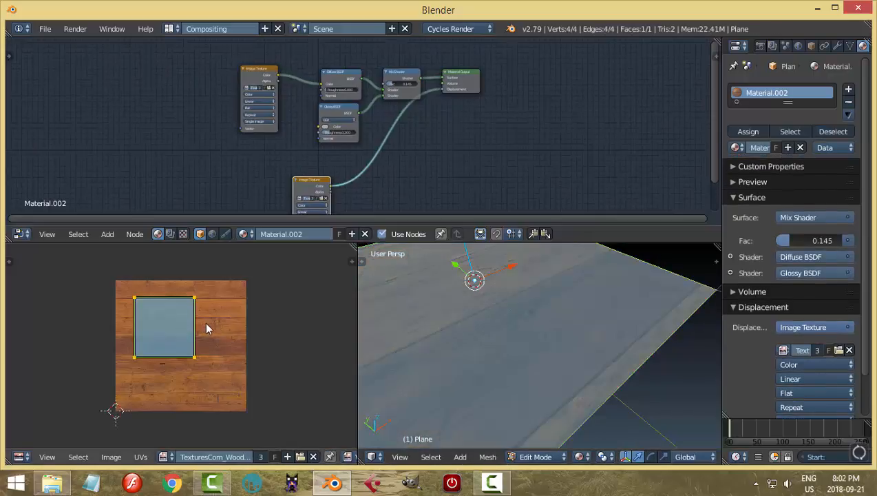
pyautogui.press('g')
pyautogui.click(214, 332)
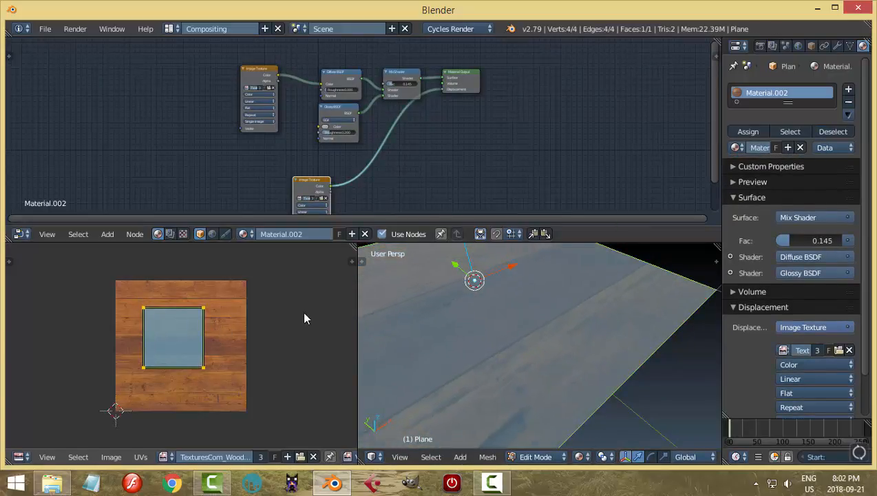
pyautogui.press('Tab')
pyautogui.moveTo(512, 346); pyautogui.dragTo(577, 323, button='middle')
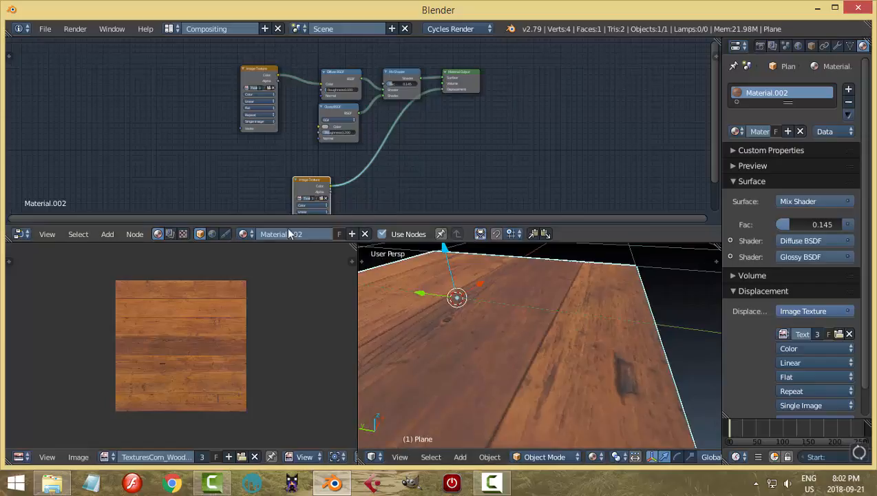
# Switch to the Default screen layout and show the plane in Material viewport shading from an angled view.
pyautogui.click(172, 30)
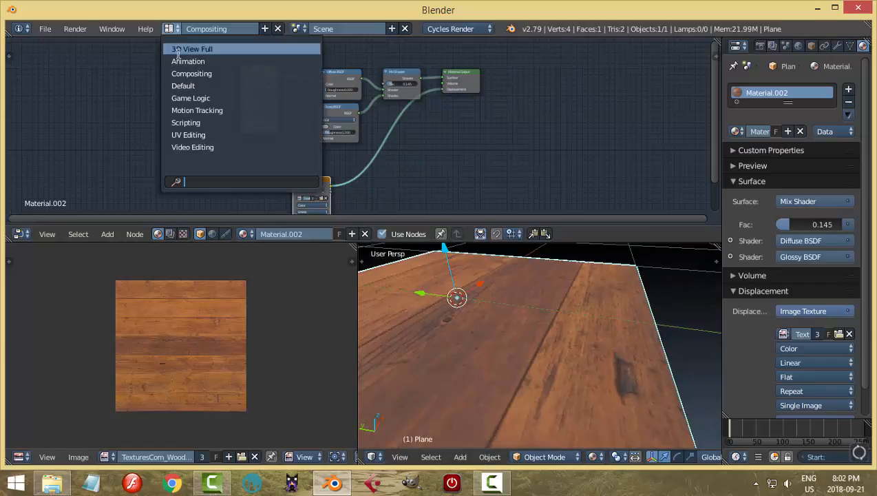
pyautogui.click(185, 86)
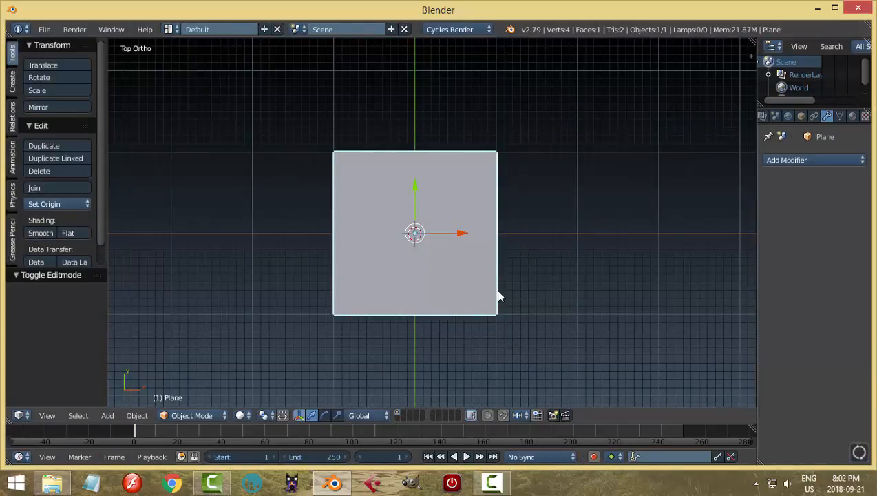
pyautogui.click(241, 415)
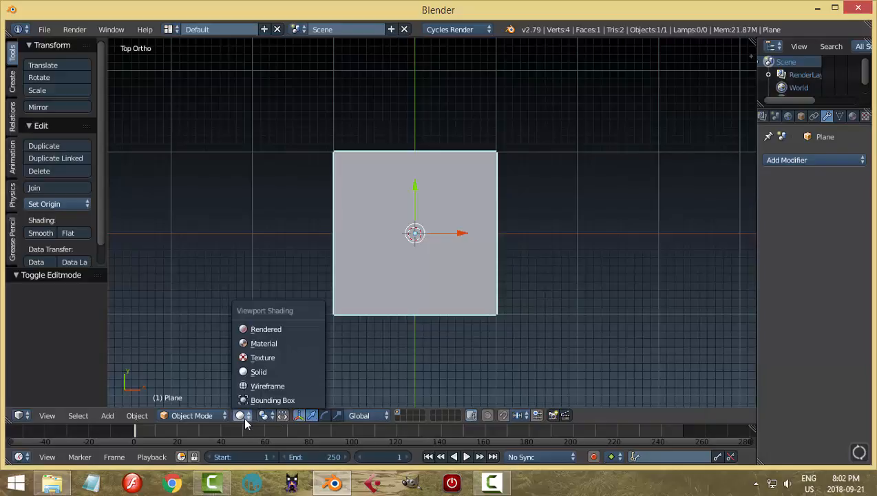
pyautogui.click(254, 344)
pyautogui.moveTo(574, 307)
pyautogui.mouseDown(button='middle')
pyautogui.moveTo(533, 274)
pyautogui.moveTo(499, 311)
pyautogui.moveTo(495, 248)
pyautogui.moveTo(480, 260)
pyautogui.moveTo(509, 304)
pyautogui.moveTo(535, 290)
pyautogui.moveTo(487, 271)
pyautogui.moveTo(541, 221)
pyautogui.moveTo(543, 229)
pyautogui.moveTo(526, 220)
pyautogui.moveTo(511, 235)
pyautogui.mouseUp(button='middle')
pyautogui.press('KP_Decimal')
pyautogui.scroll(2, 494, 243)
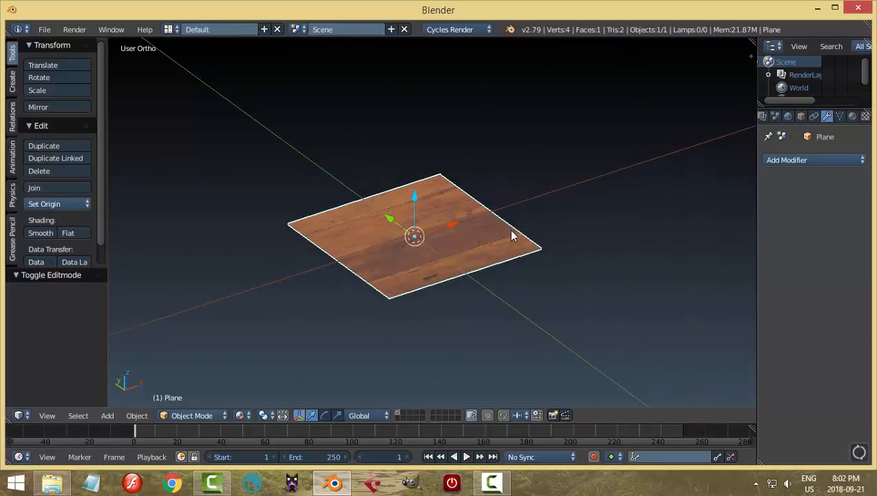